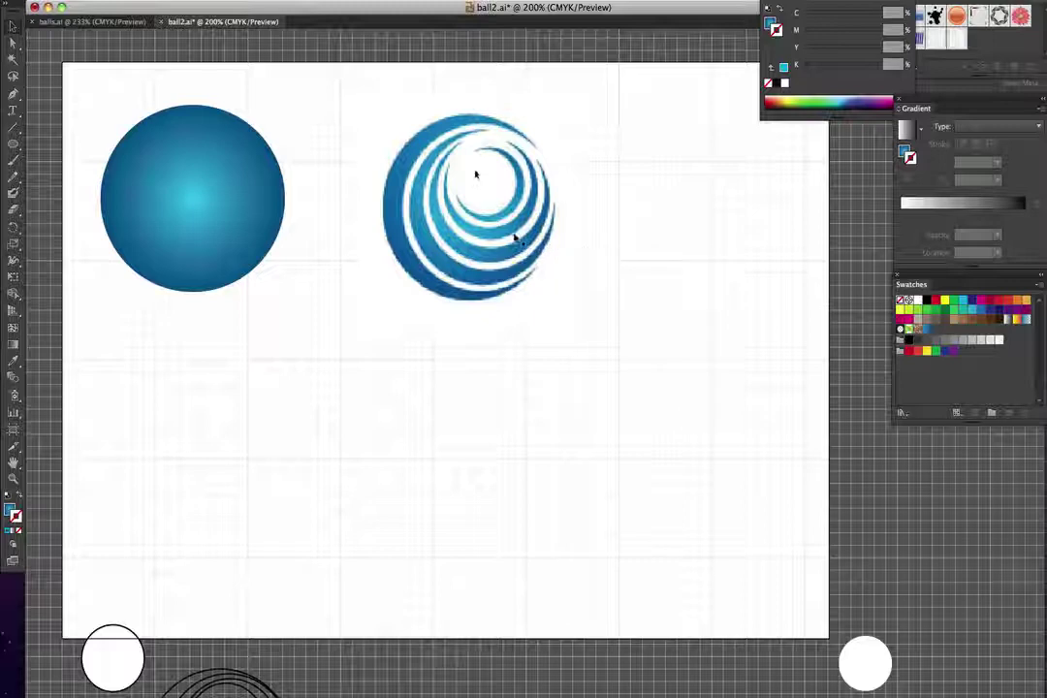
click(514, 234)
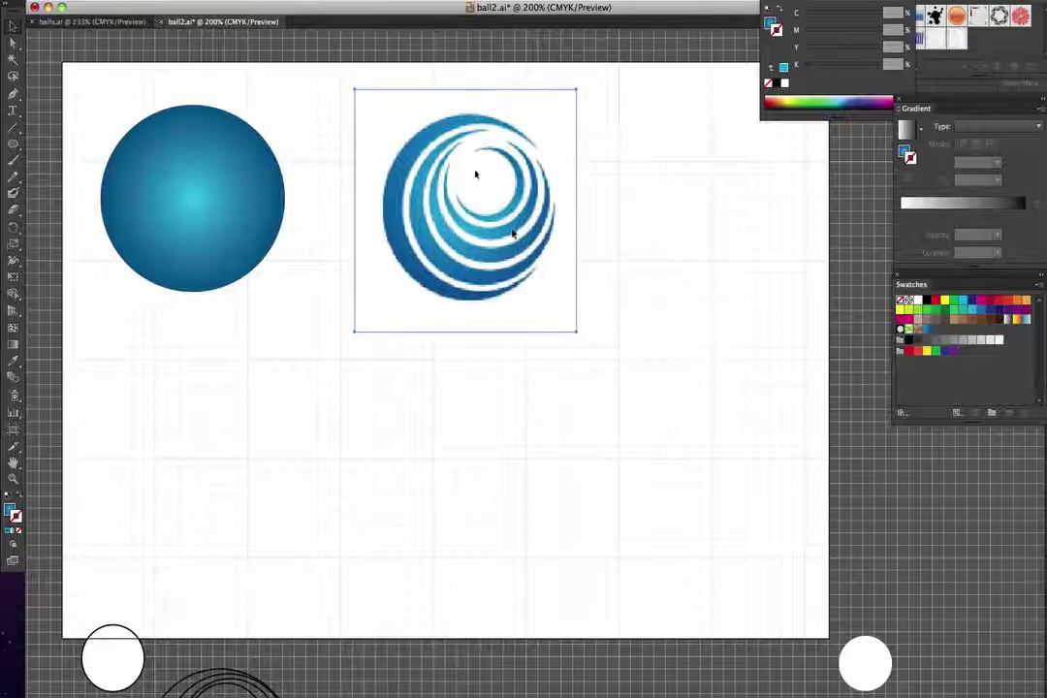
click(631, 230)
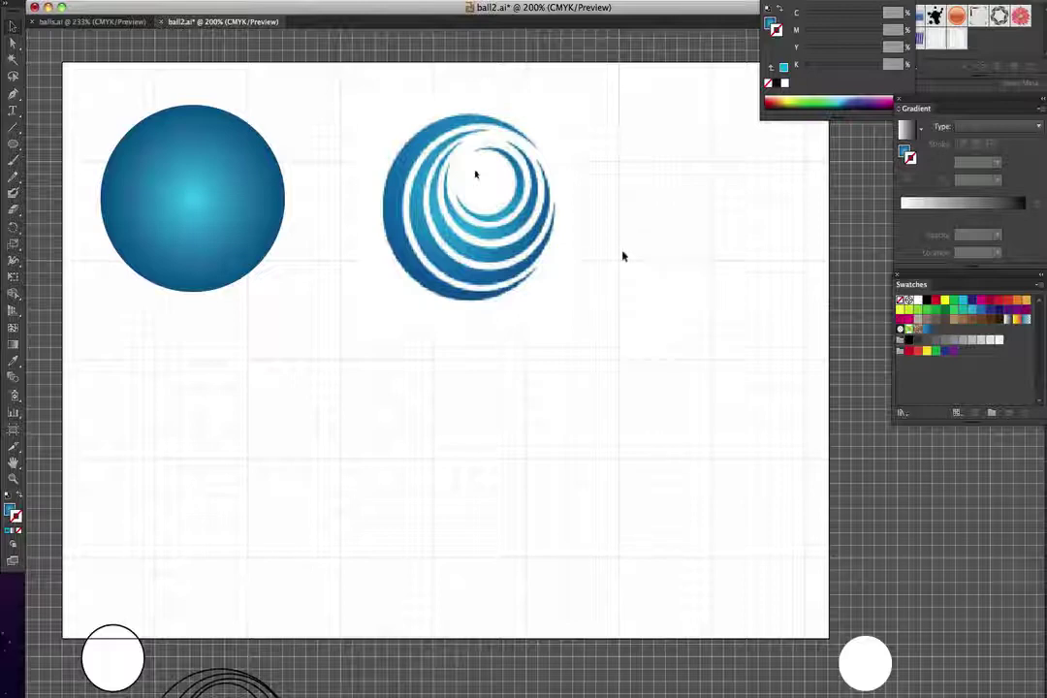
click(477, 259)
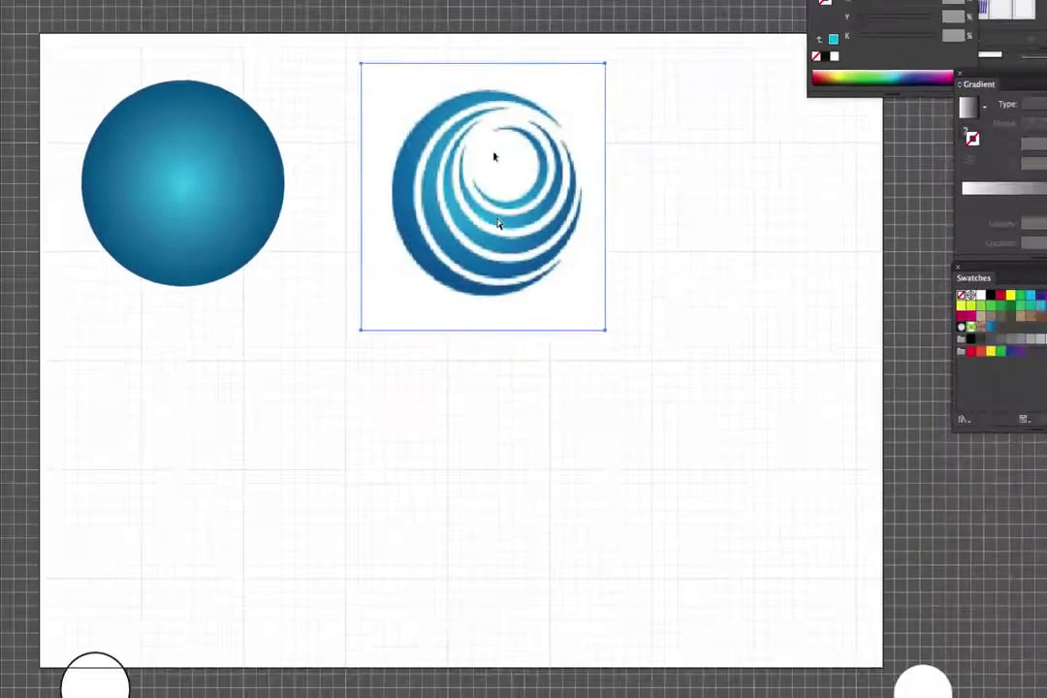
click(497, 223)
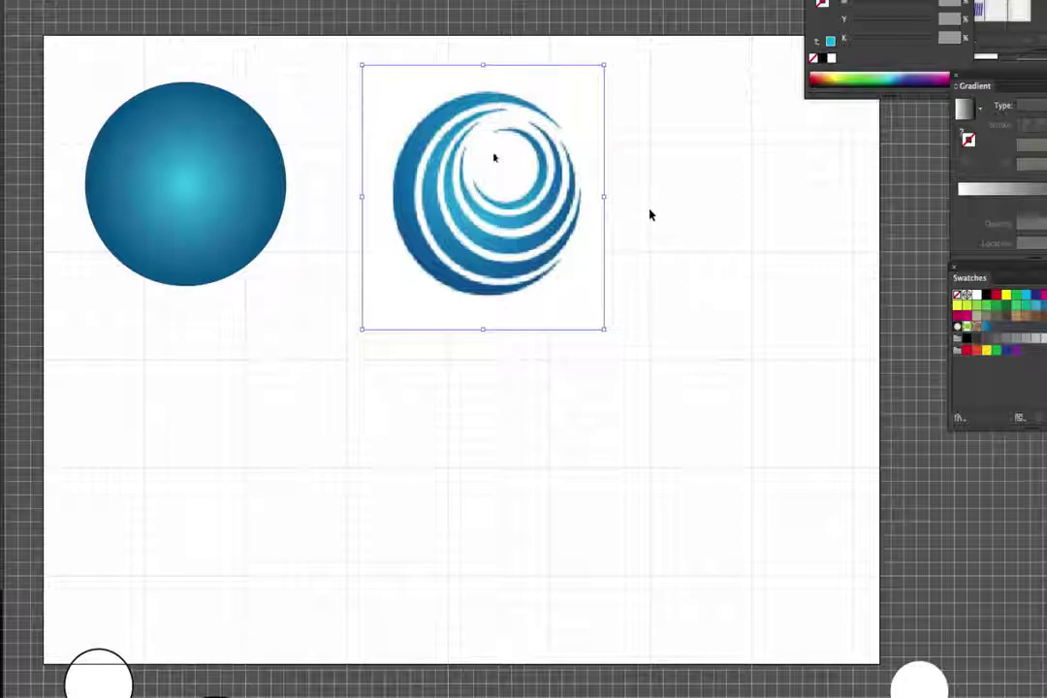
click(690, 233)
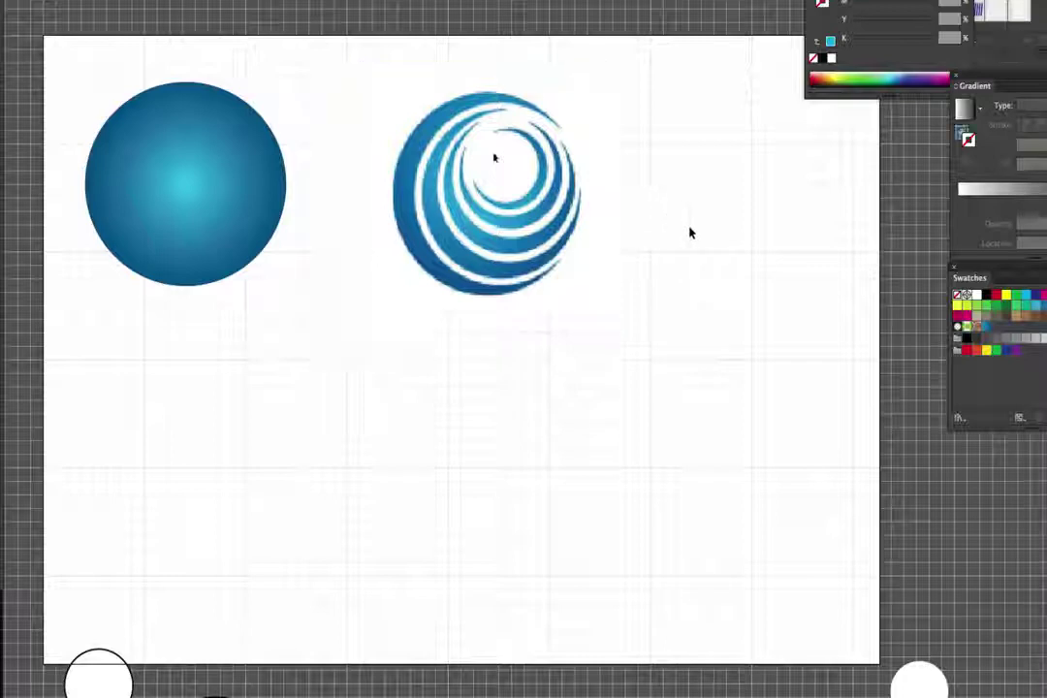
click(530, 247)
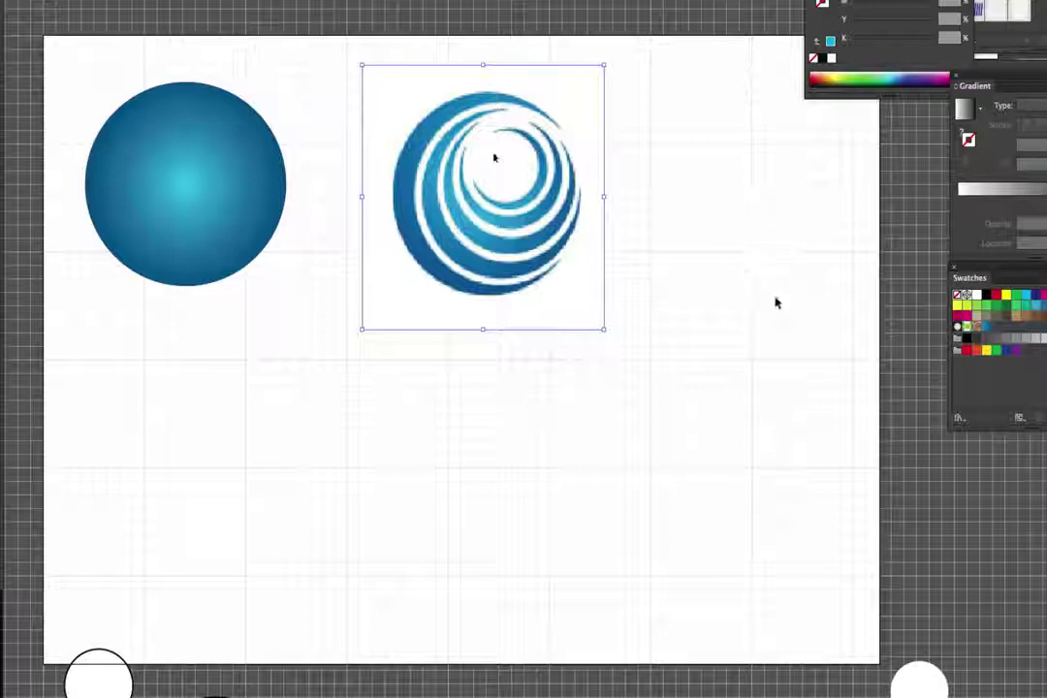
click(694, 195)
Shift the reference ball image slightly up and to the right on the artboard.
click(523, 213)
drag(529, 217, 542, 204)
click(737, 236)
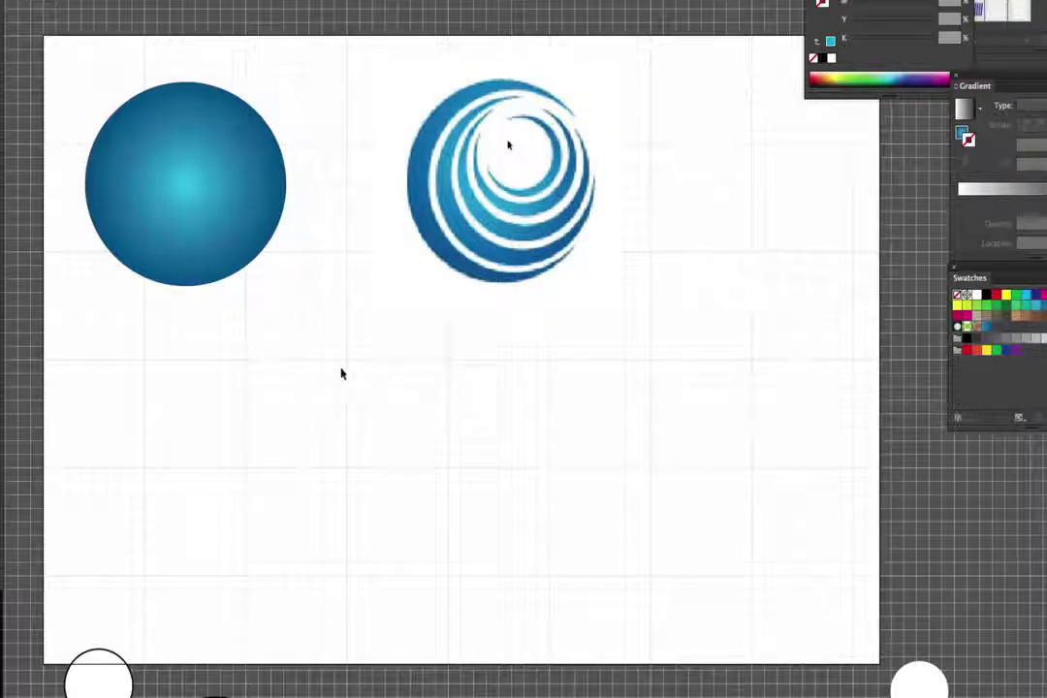
Duplicate the blue gradient circle and place the copy below, between the original and the reference ball.
click(225, 120)
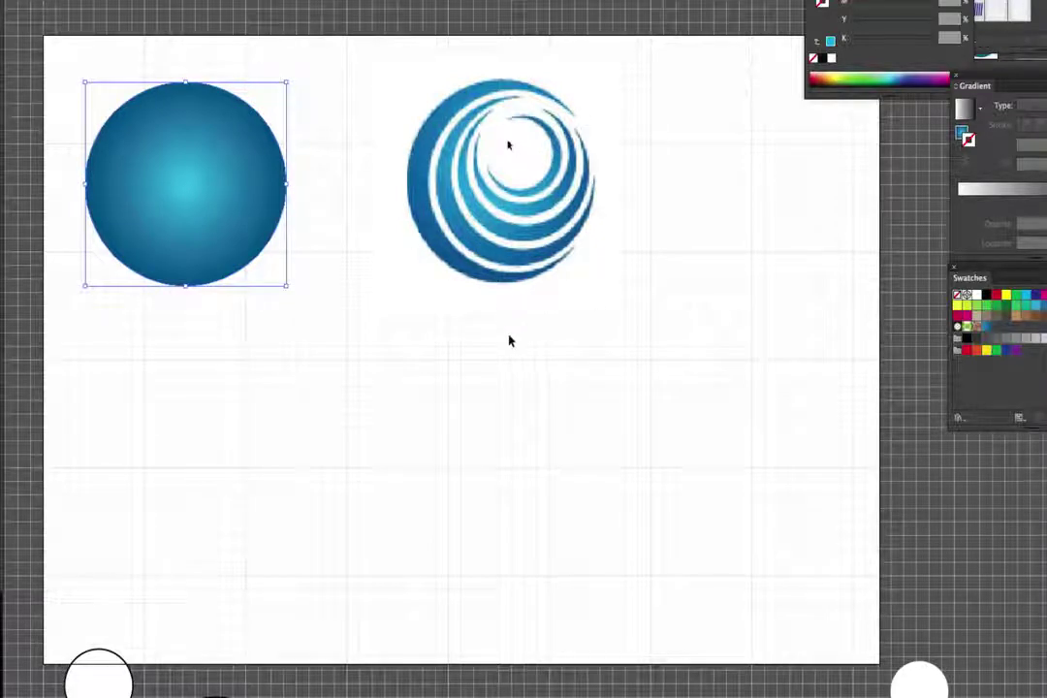
drag(230, 218, 364, 471)
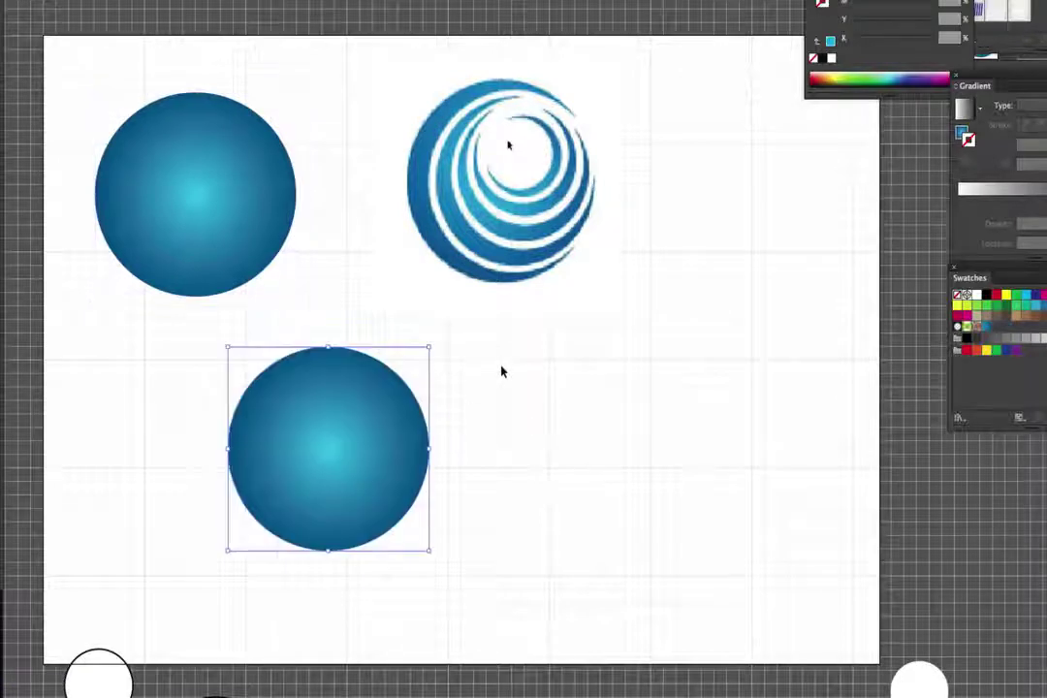
click(82, 189)
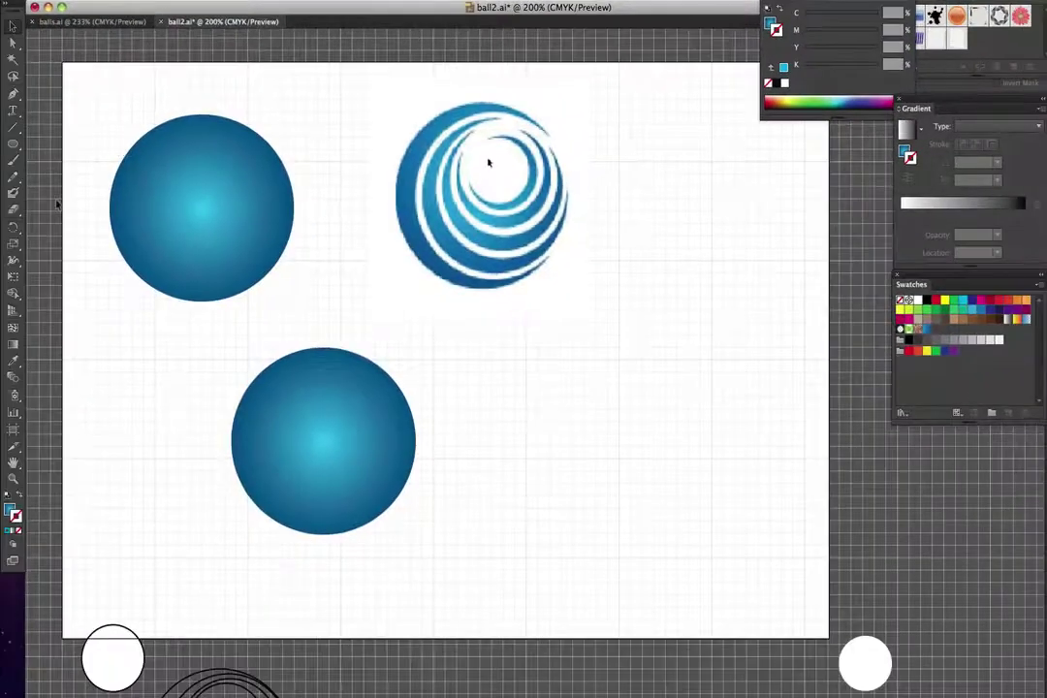
Delete the left anchor point of the lower circle to leave only its right half.
click(322, 438)
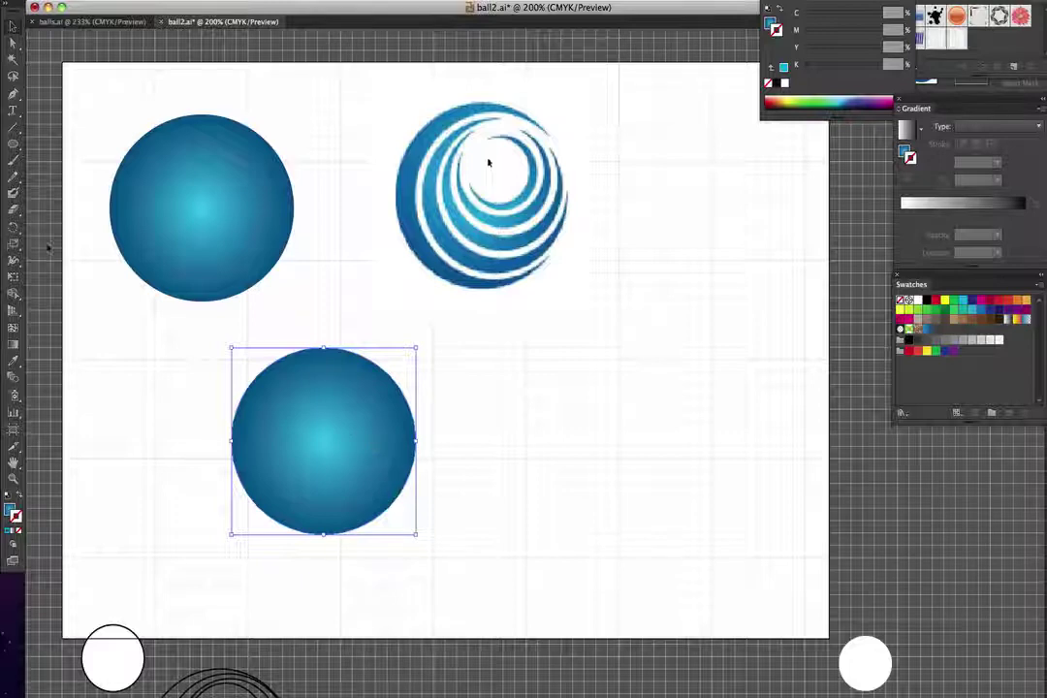
click(13, 44)
drag(204, 425, 272, 469)
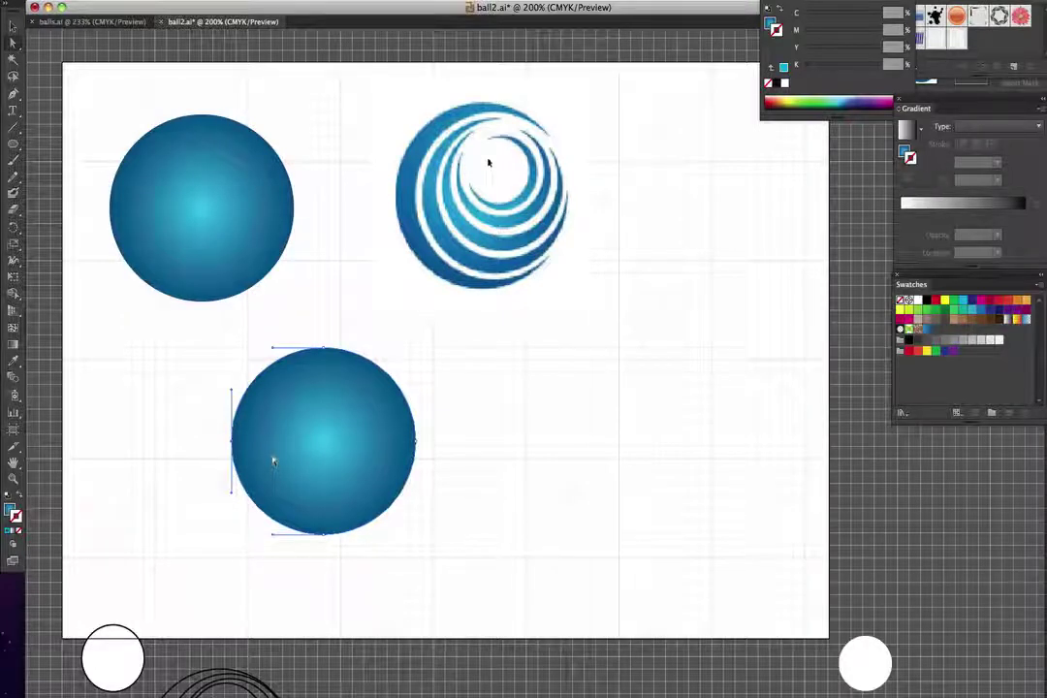
key(Delete)
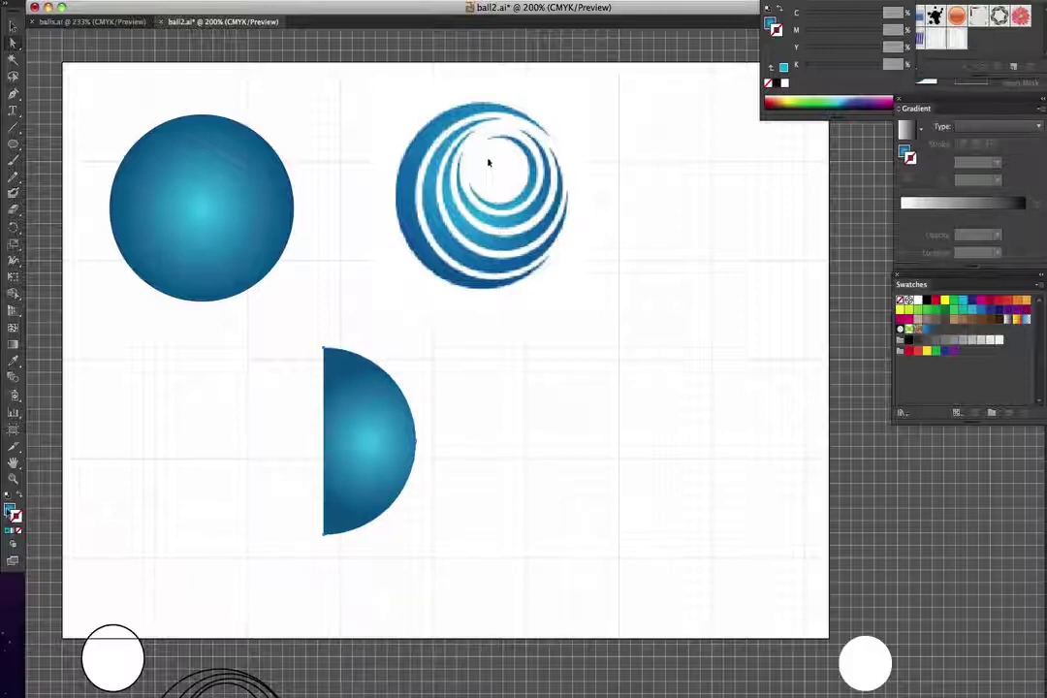
Remove the half circle's fill and give its stroke the blue radial gradient.
click(19, 530)
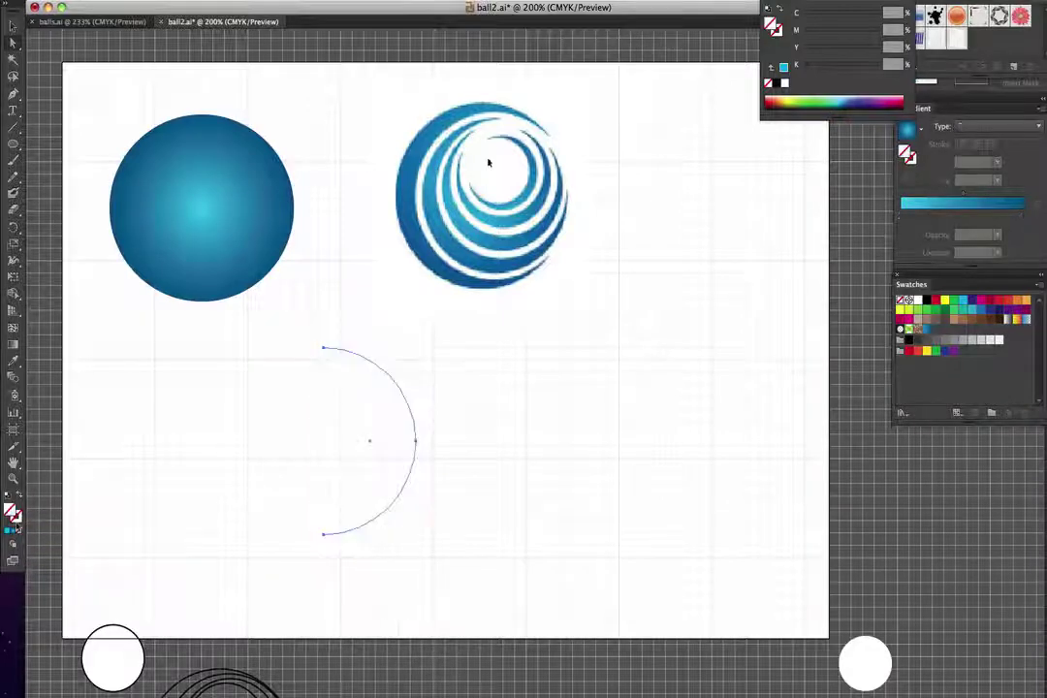
click(17, 521)
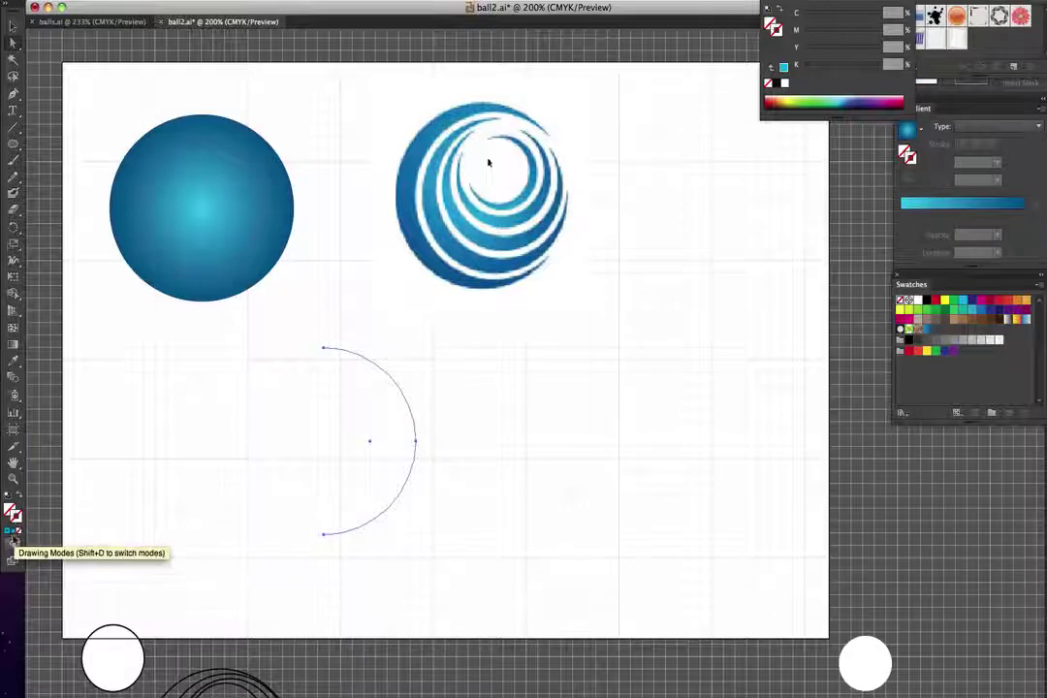
click(13, 530)
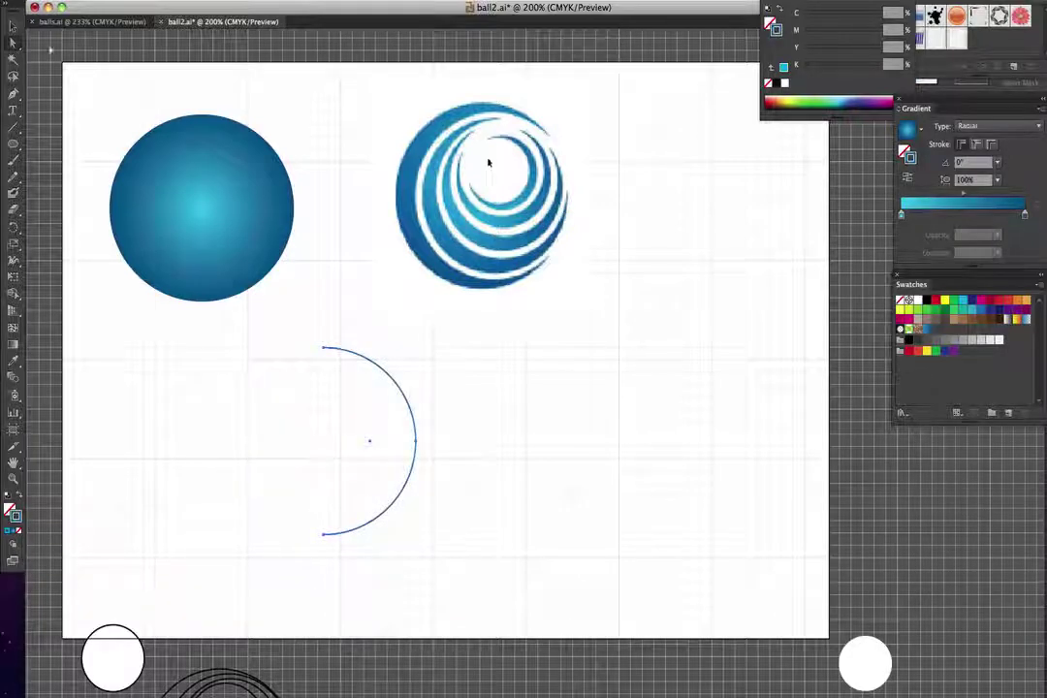
click(13, 29)
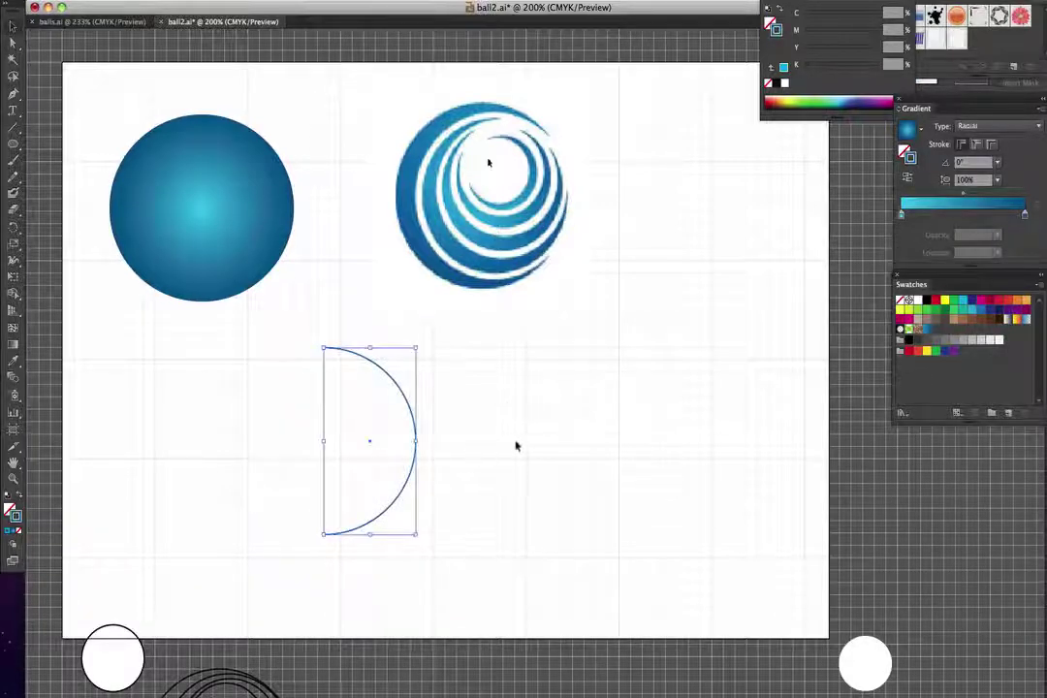
Try slanting the white stripes beside the artboard upward by raising their right-end anchor points, and undo it.
click(107, 369)
drag(107, 369, 374, 401)
drag(511, 424, 621, 501)
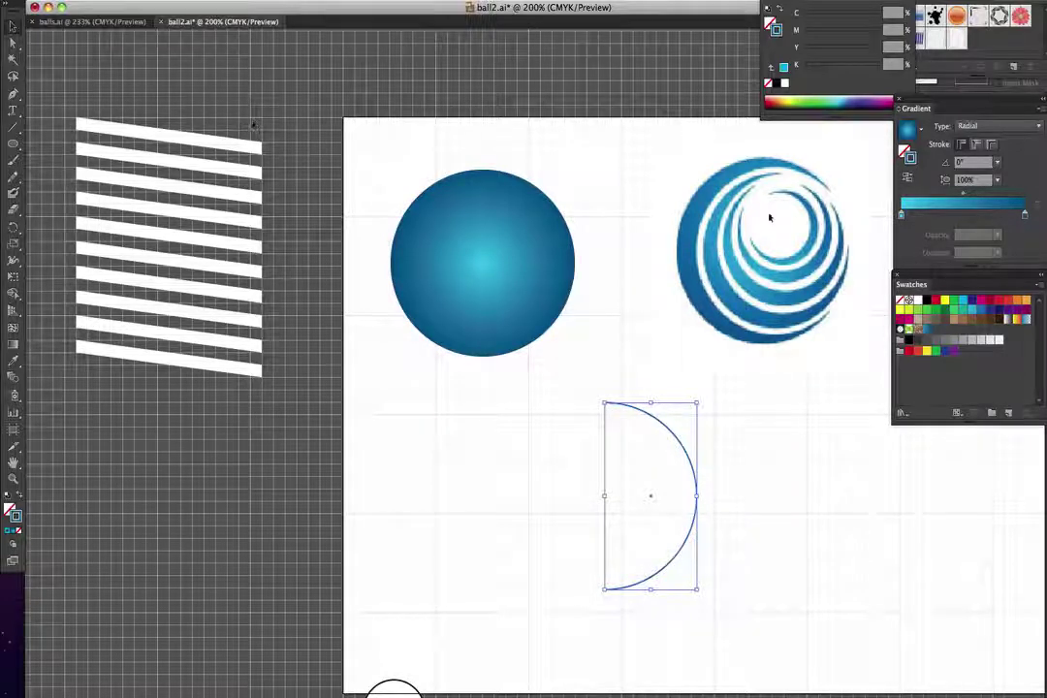
key(super+z)
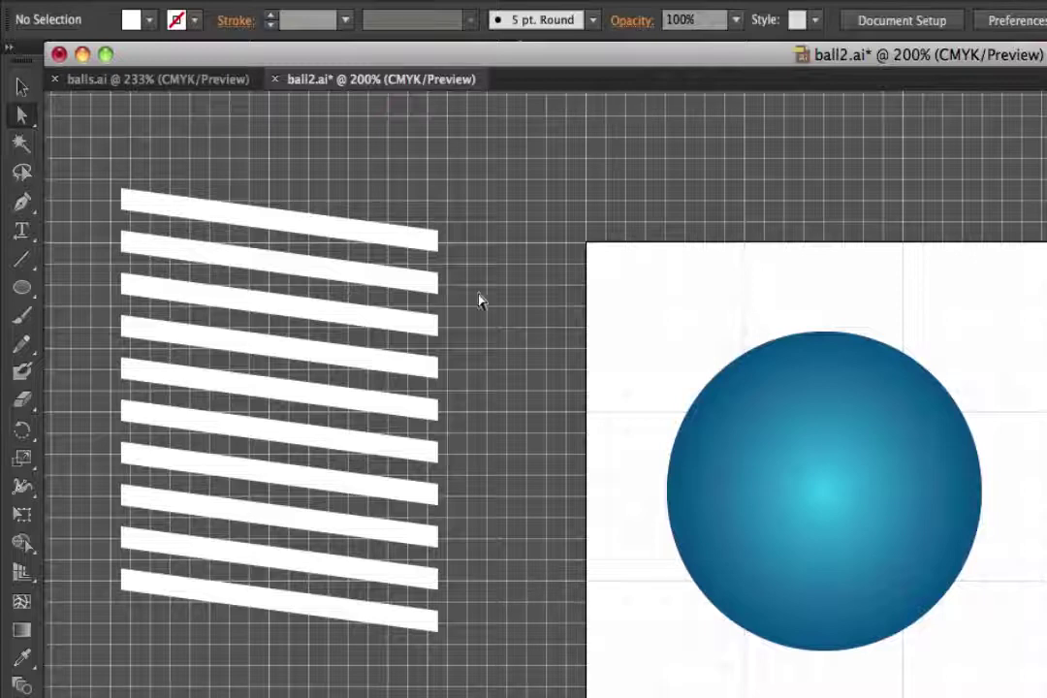
click(21, 115)
drag(423, 203, 420, 632)
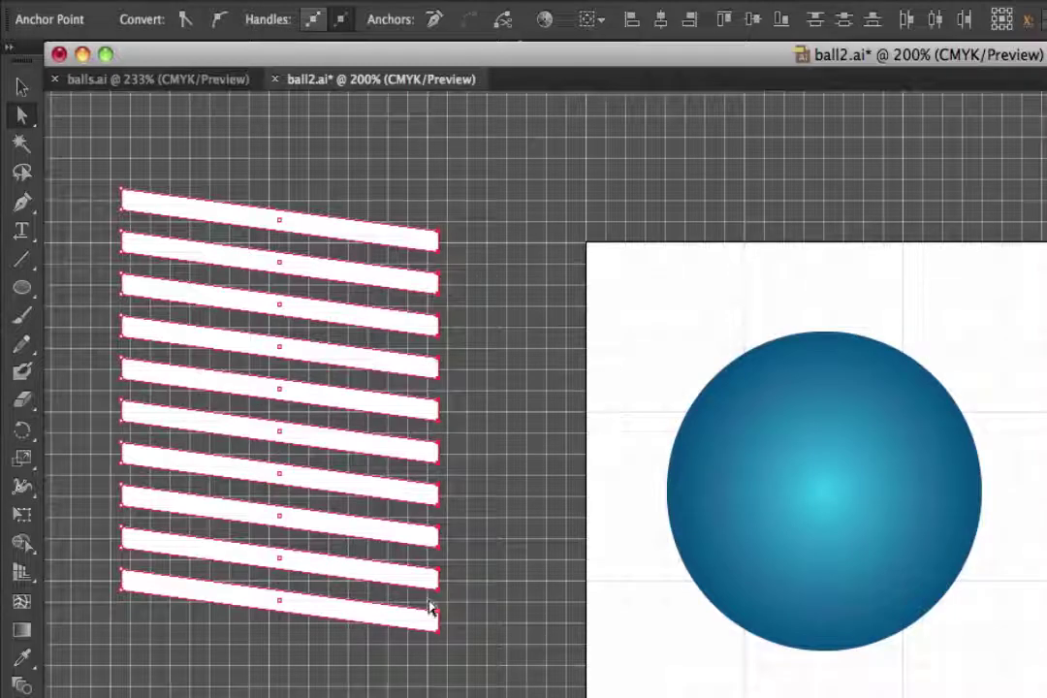
drag(437, 536, 442, 432)
key(super)
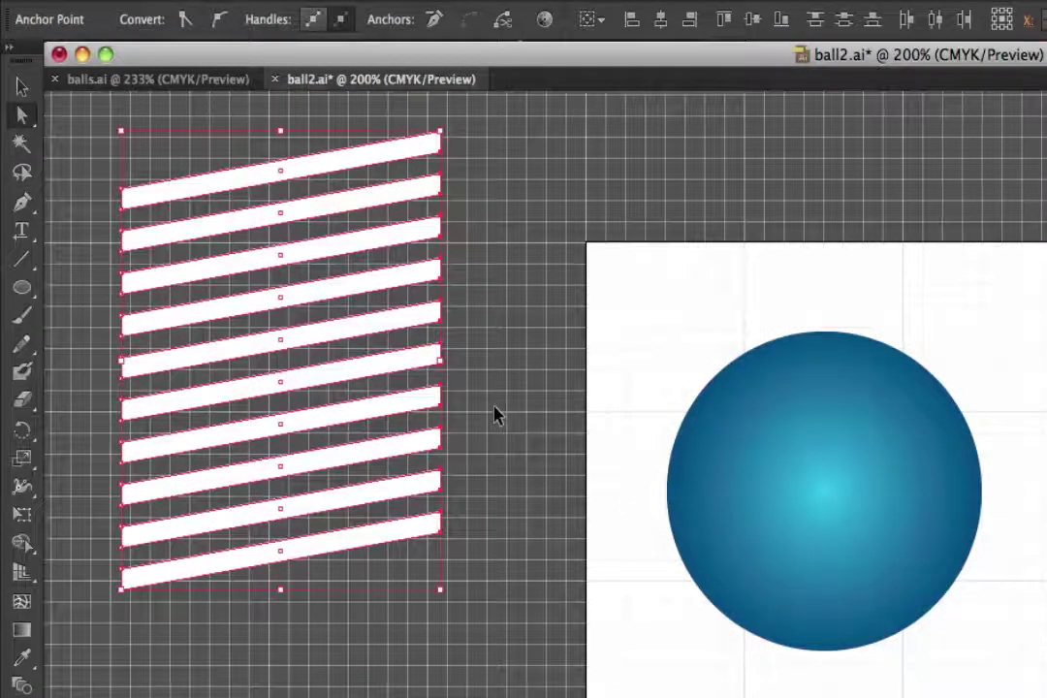
key(super+z)
key(super+z)
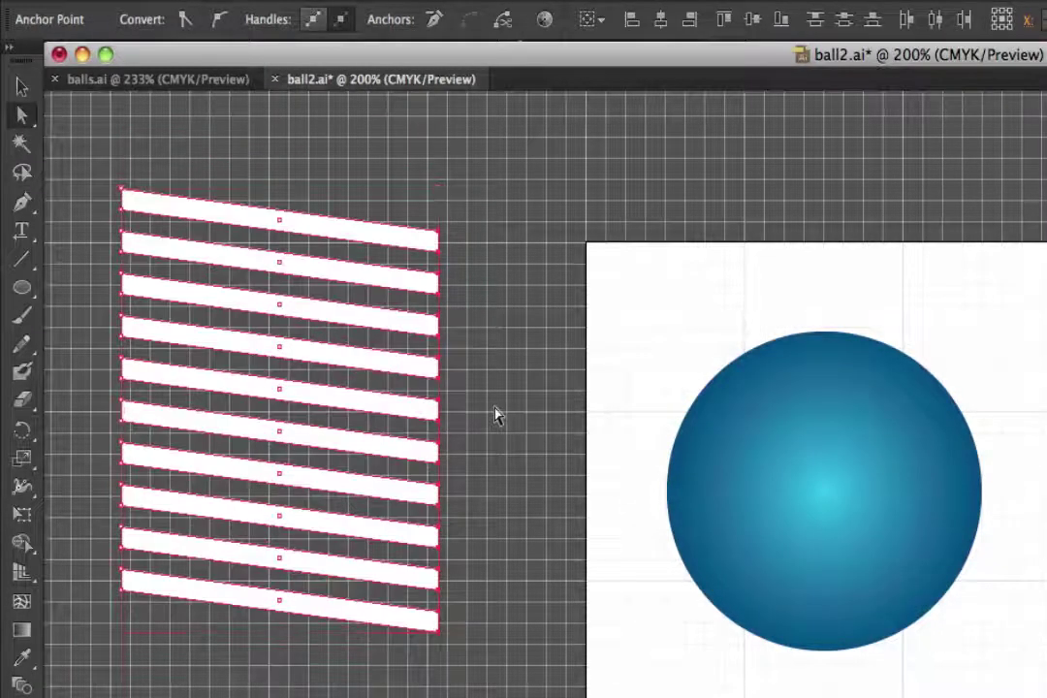
click(17, 86)
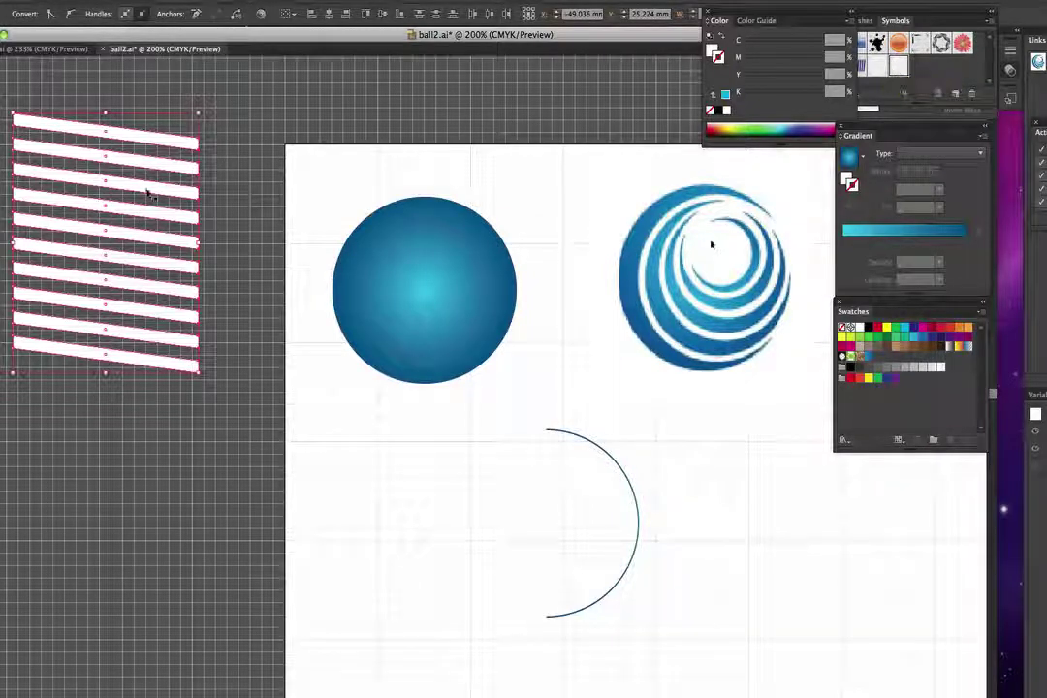
drag(140, 186, 180, 181)
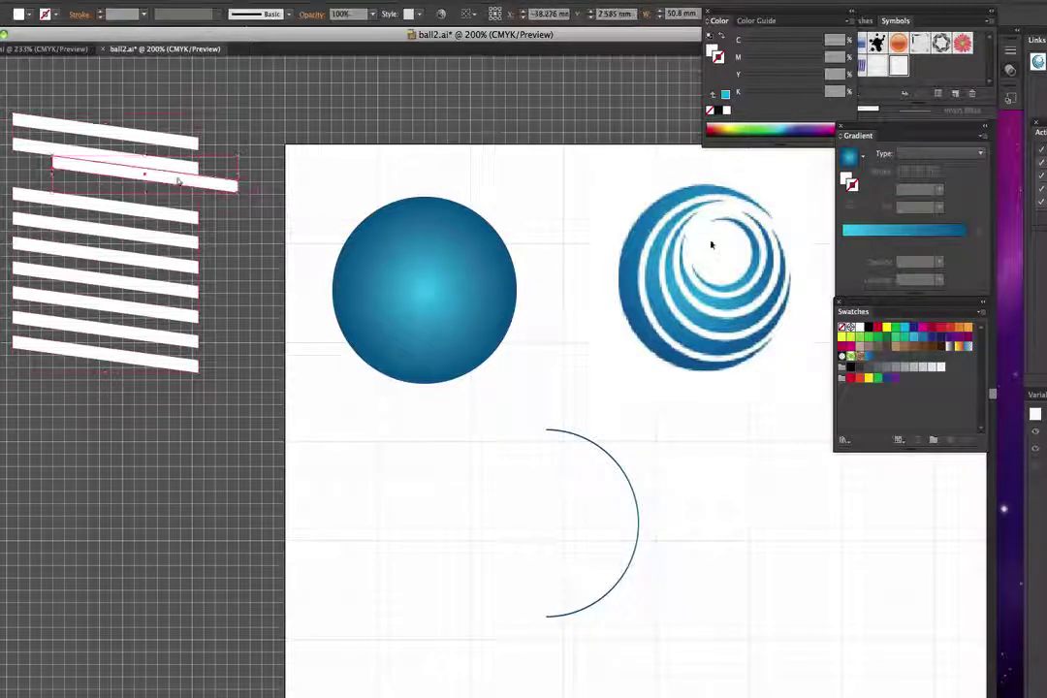
key(ctrl+z)
key(ctrl+shift+a)
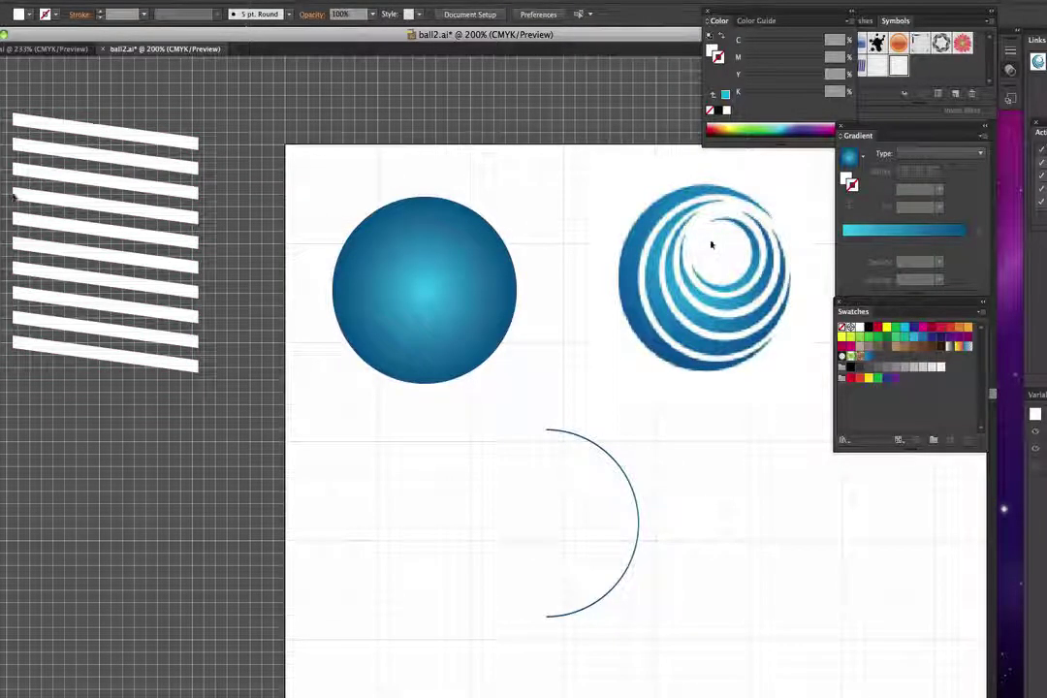
Create a Movie Clip symbol from the complete stack of white slanted stripes.
click(198, 354)
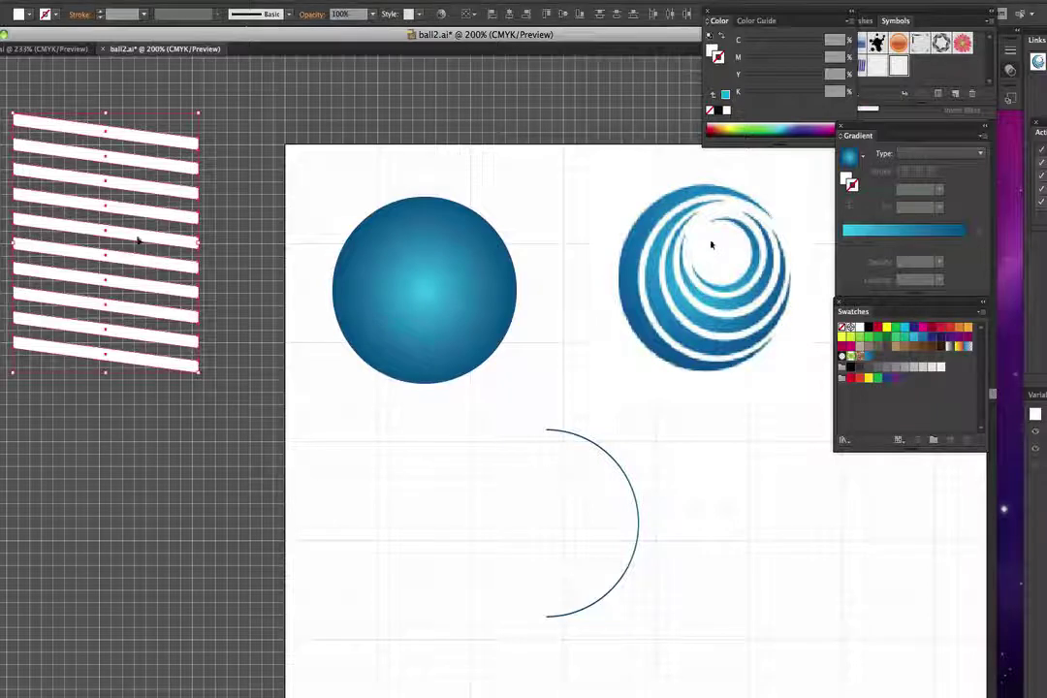
drag(160, 235, 921, 72)
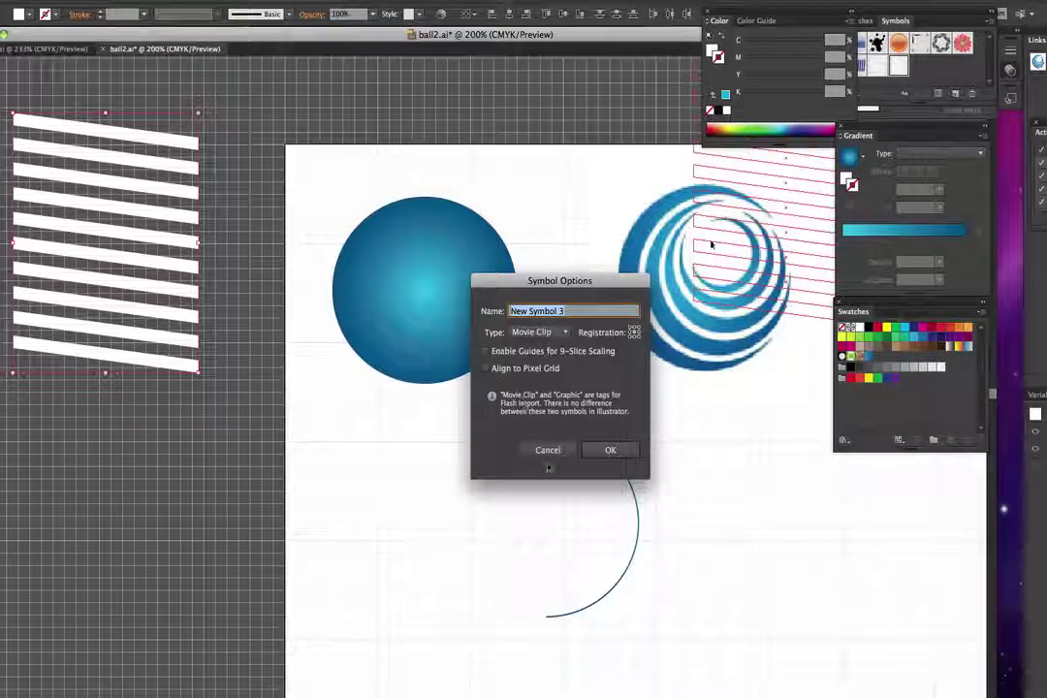
click(611, 451)
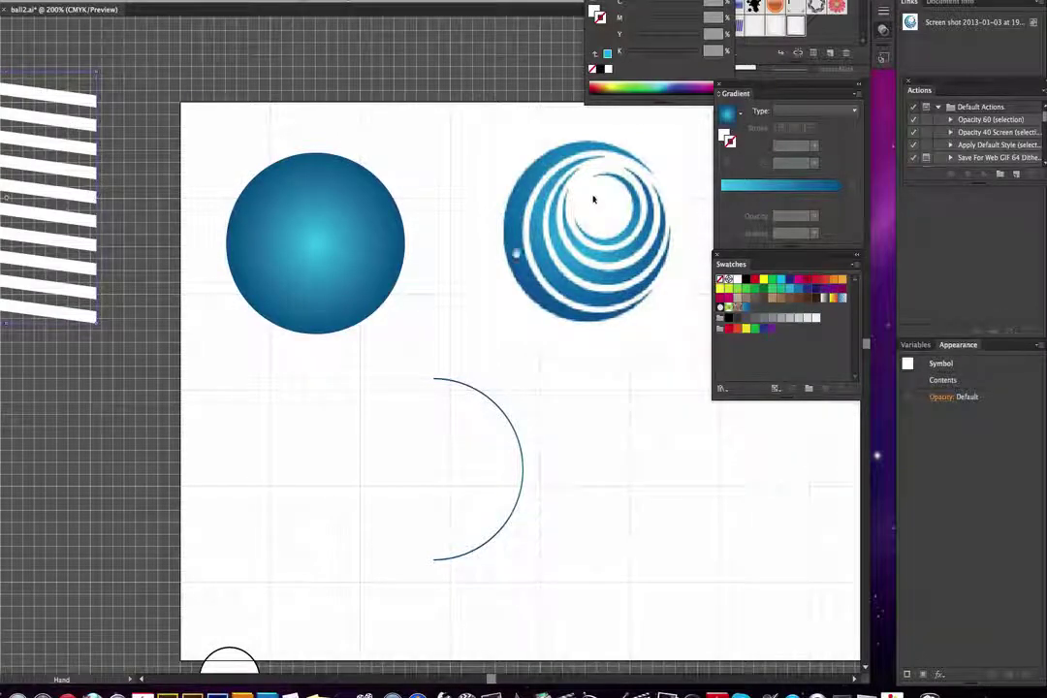
Change the half-circle path's stroke to the solid cyan swatch with C 100 and M, Y and K 0.
drag(459, 302, 213, 238)
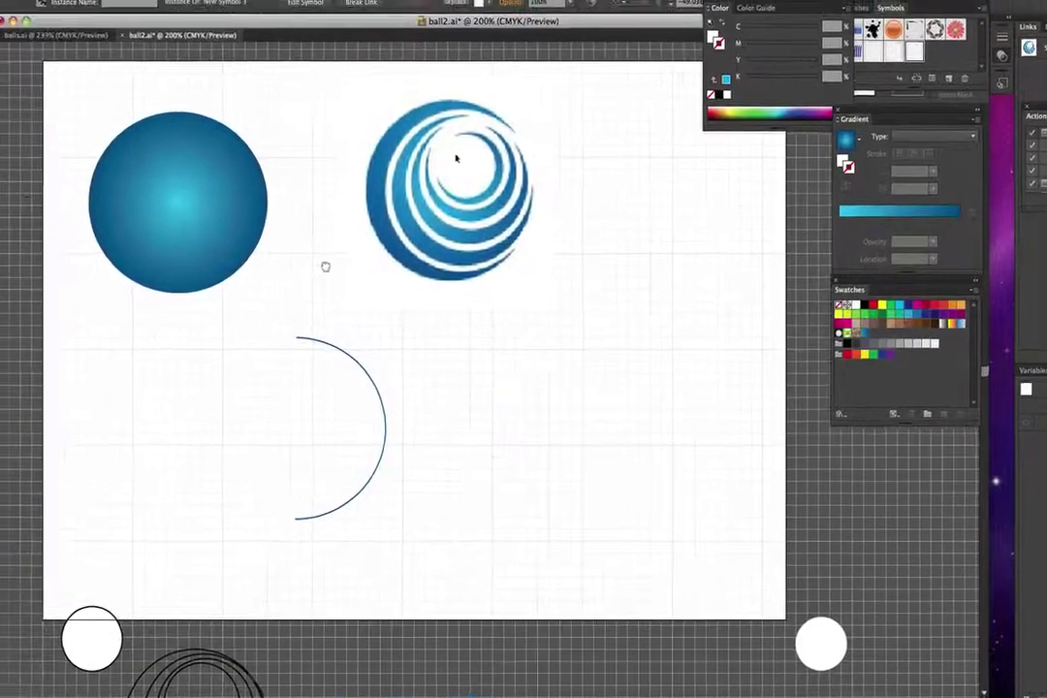
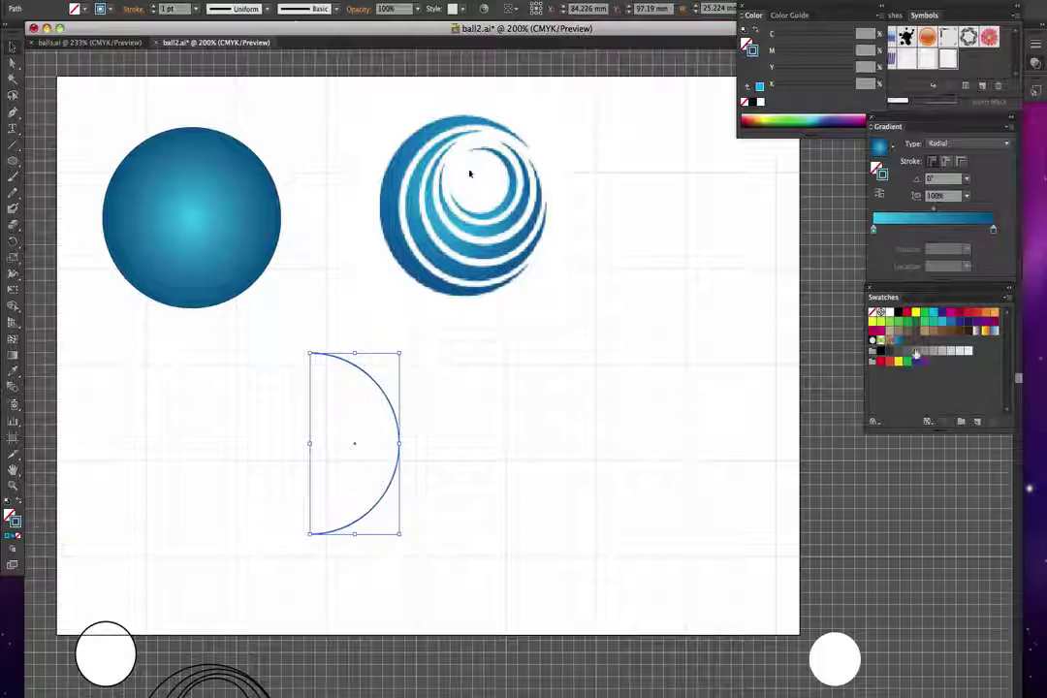
click(934, 315)
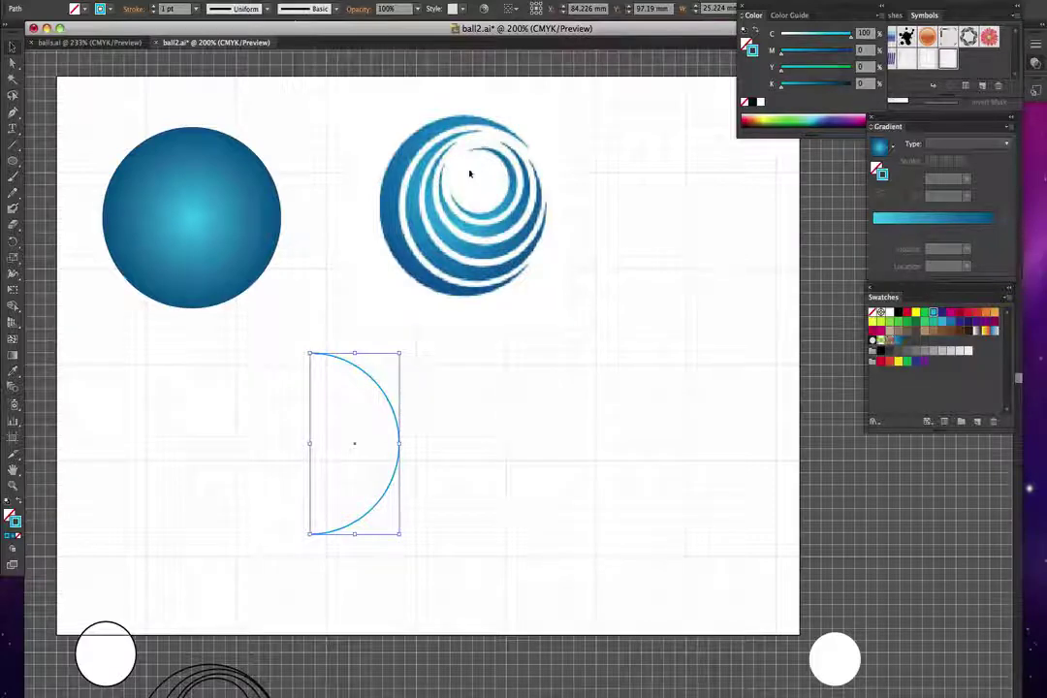
Apply a 3D Revolve effect of 360° from the left edge to the cyan half circle, with the preview shown.
click(267, 2)
mouse_move(291, 49)
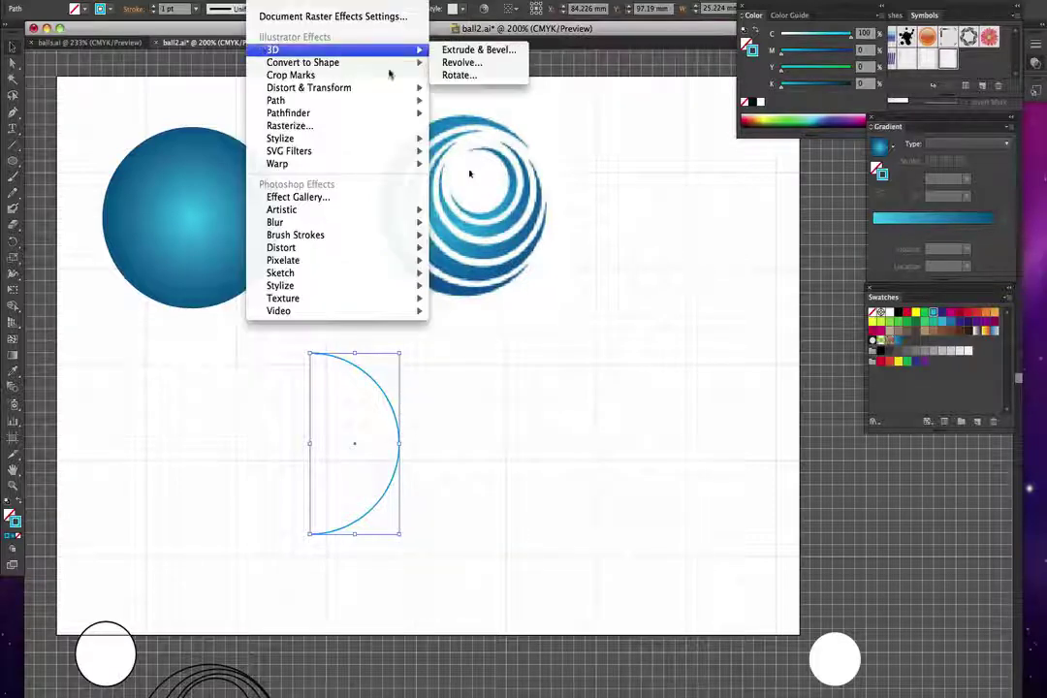
click(461, 62)
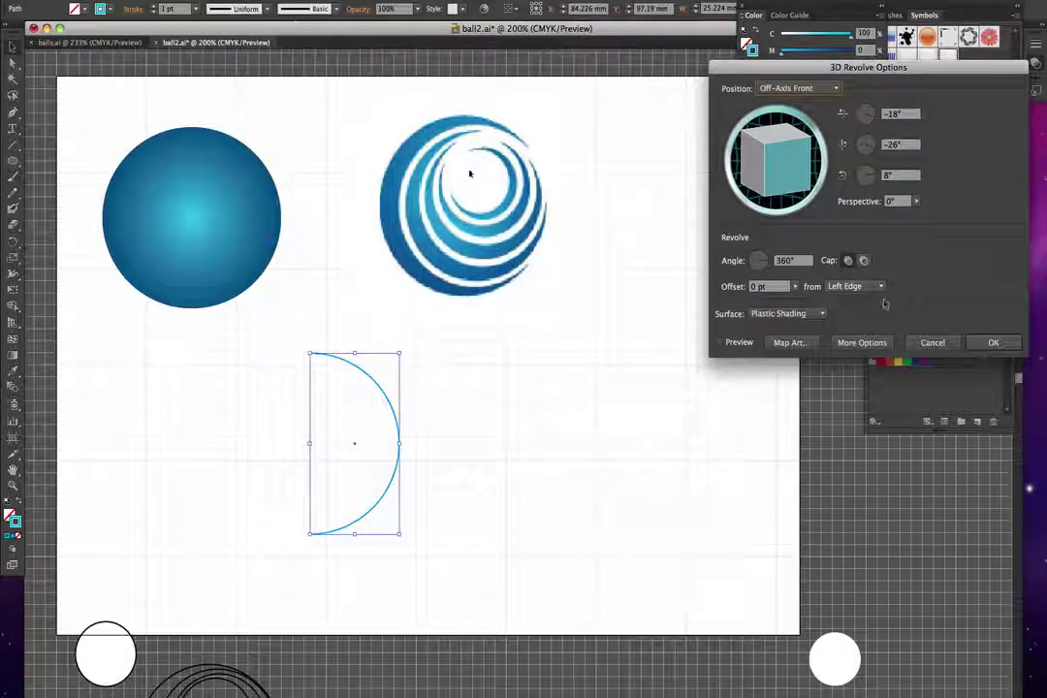
click(721, 343)
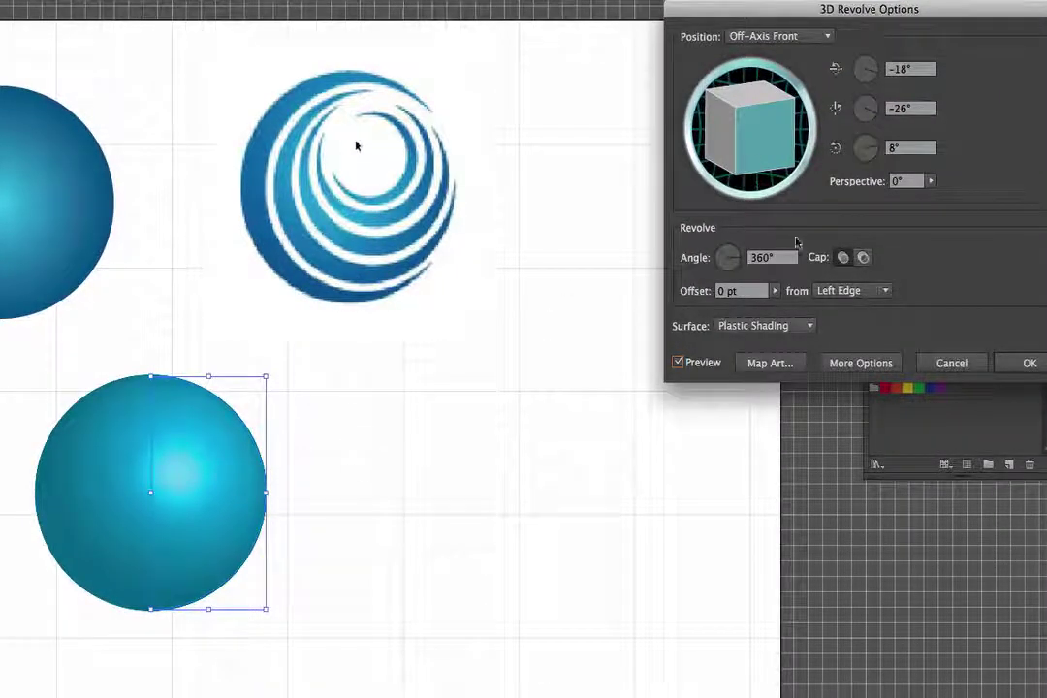
Map New Symbol 3 onto surface 1 of 2 of the revolved sphere and scale it to fit the surface.
click(771, 364)
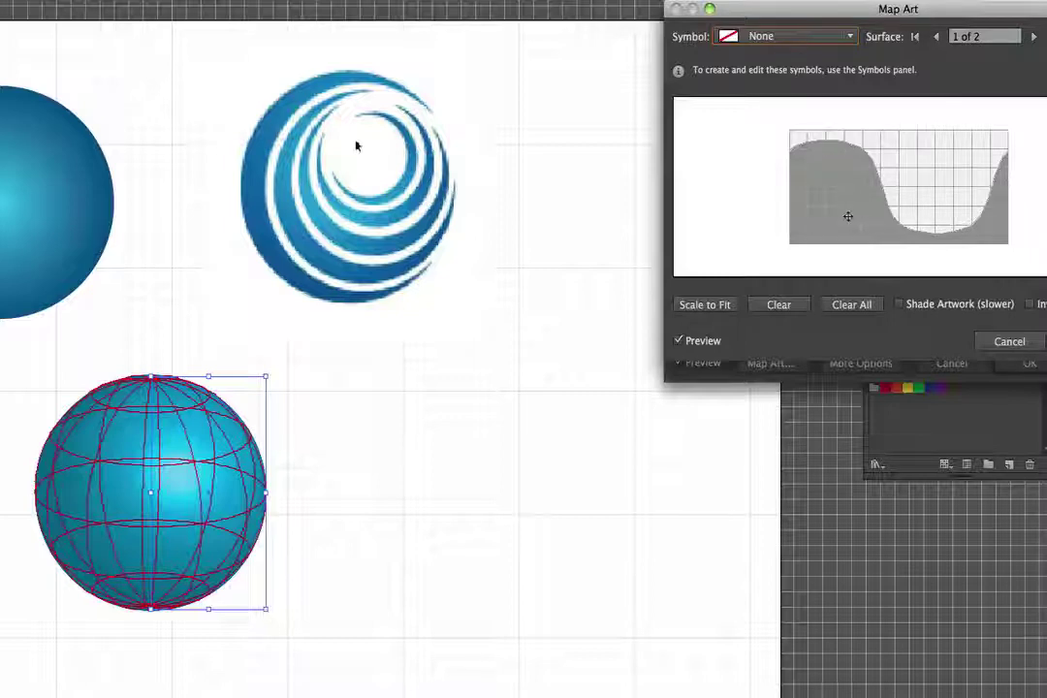
click(852, 38)
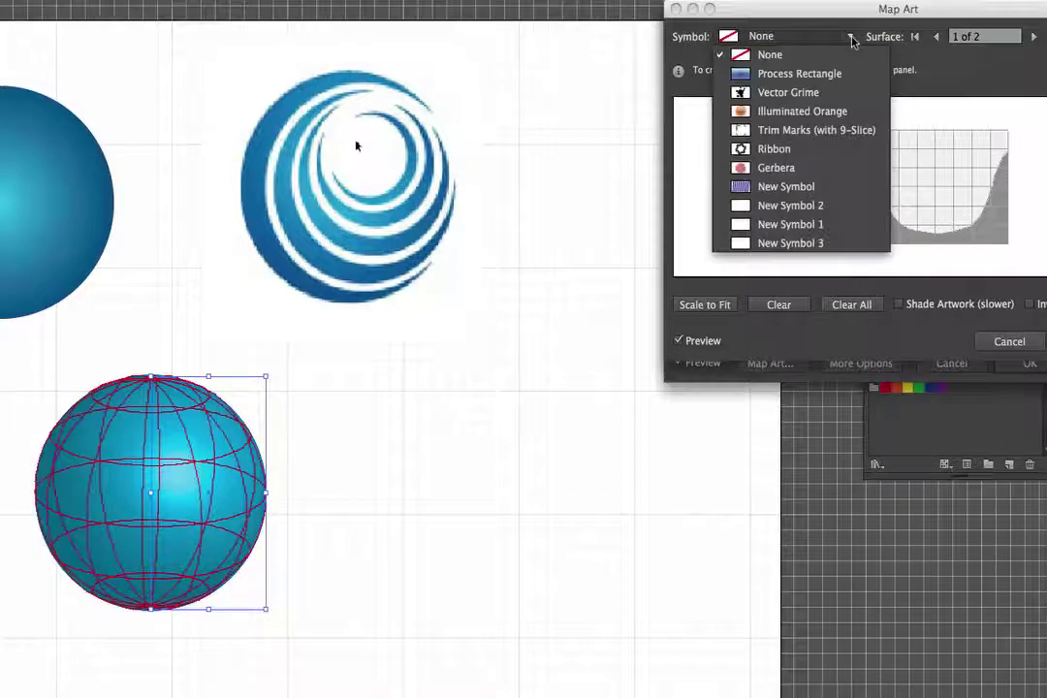
click(797, 243)
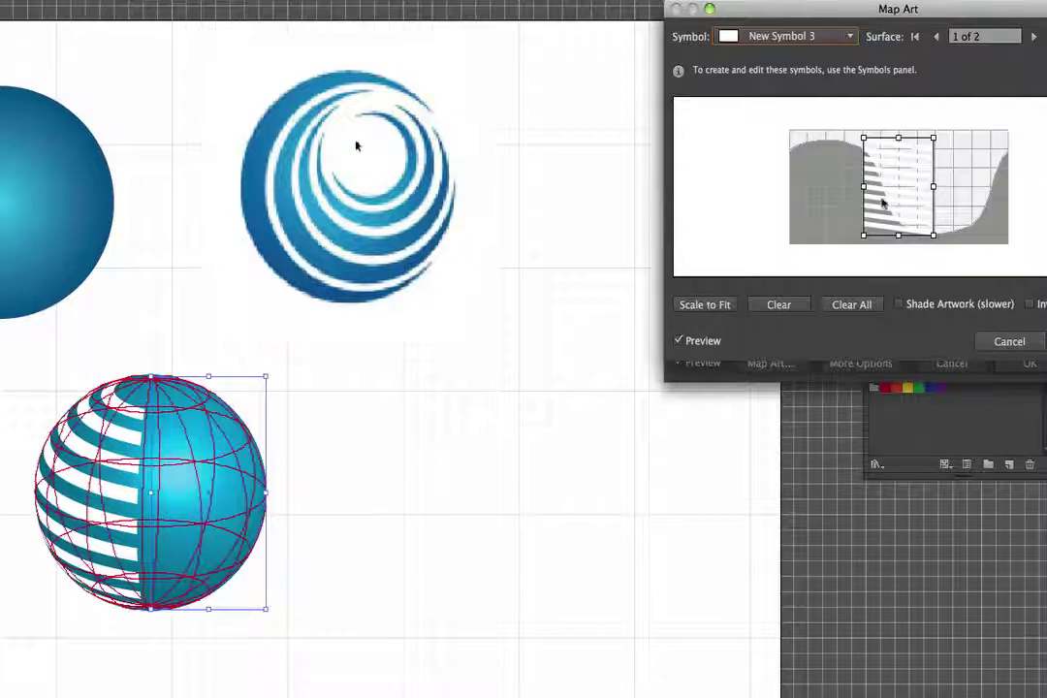
click(713, 308)
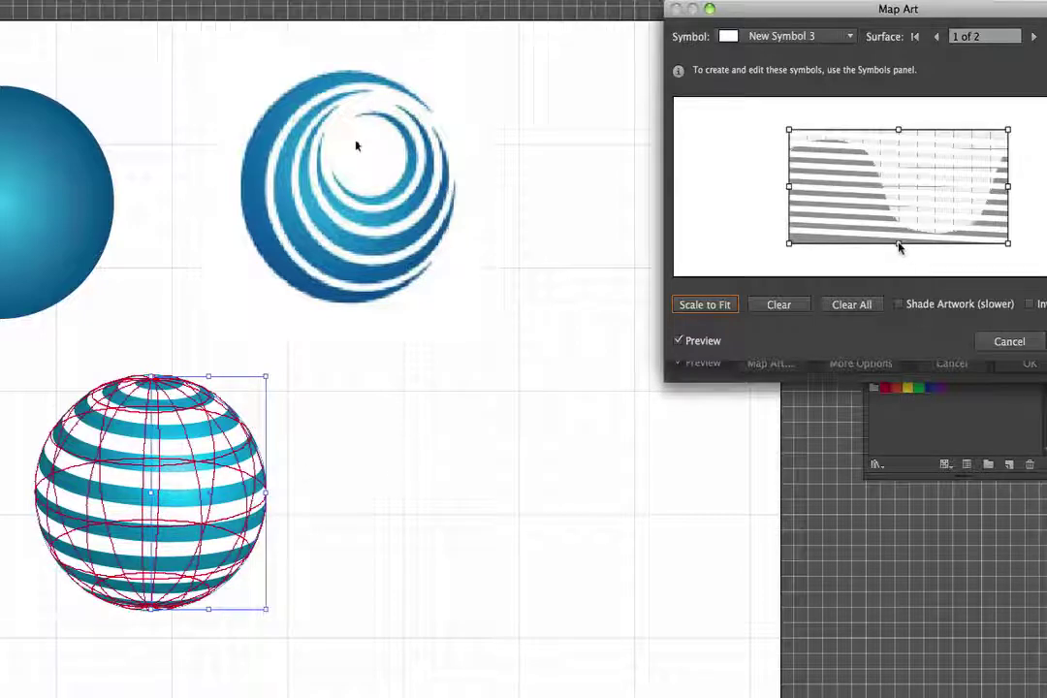
Try stretching the mapped stripes past the surface's upper and lower edges, bring them back to its height, and accept the mapping.
drag(900, 247, 898, 252)
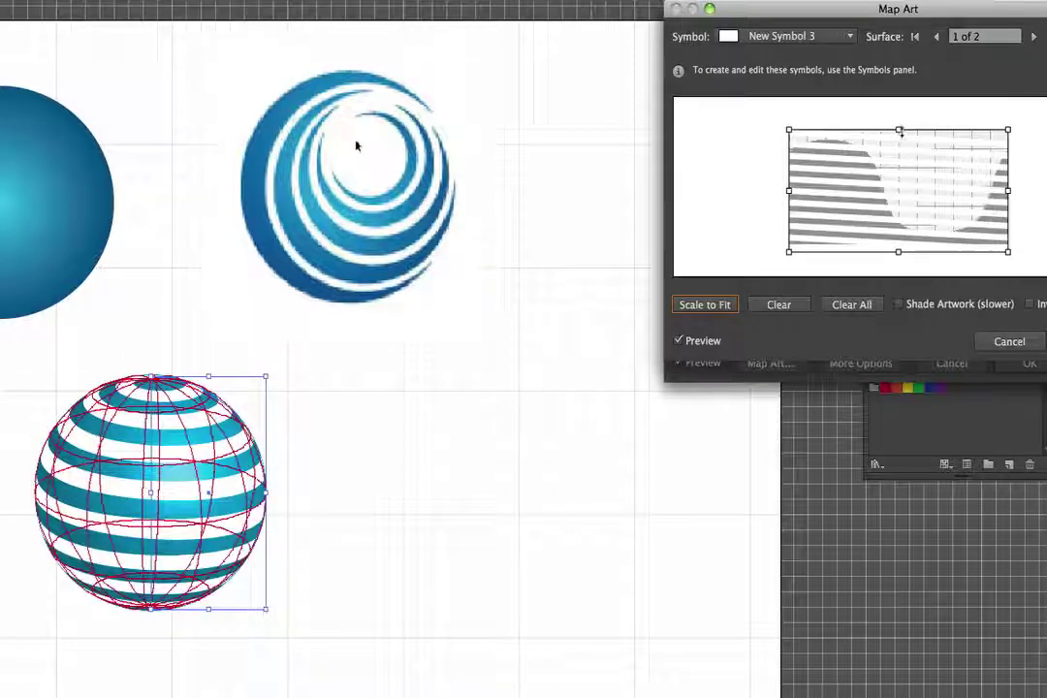
drag(898, 129, 894, 114)
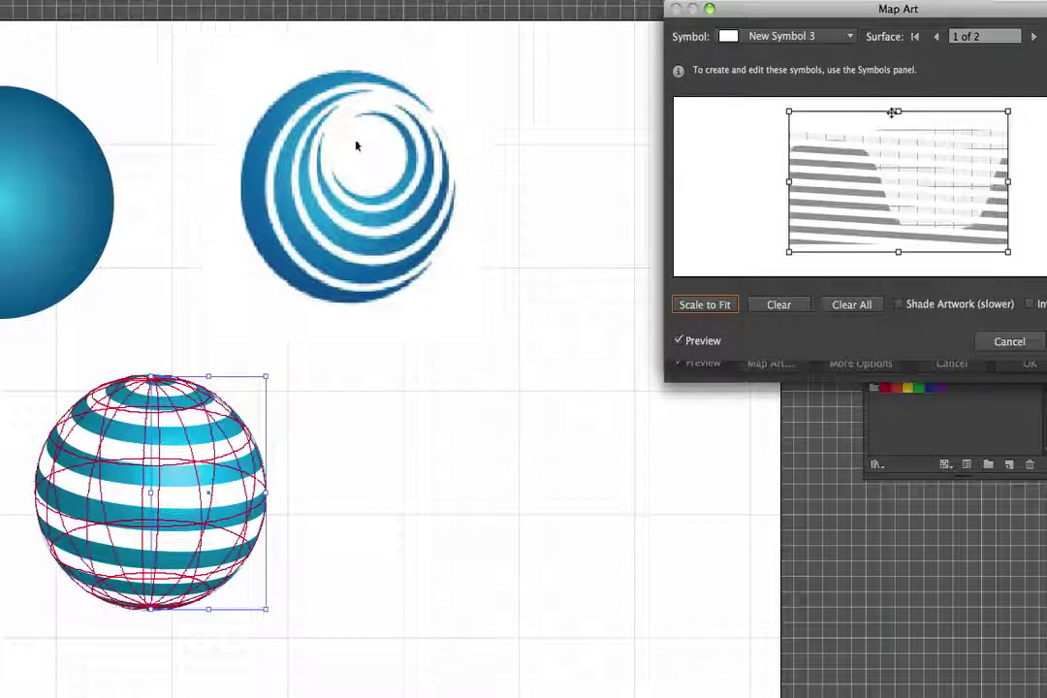
mouse_move(892, 112)
mouse_down()
mouse_move(899, 142)
mouse_move(898, 130)
mouse_up()
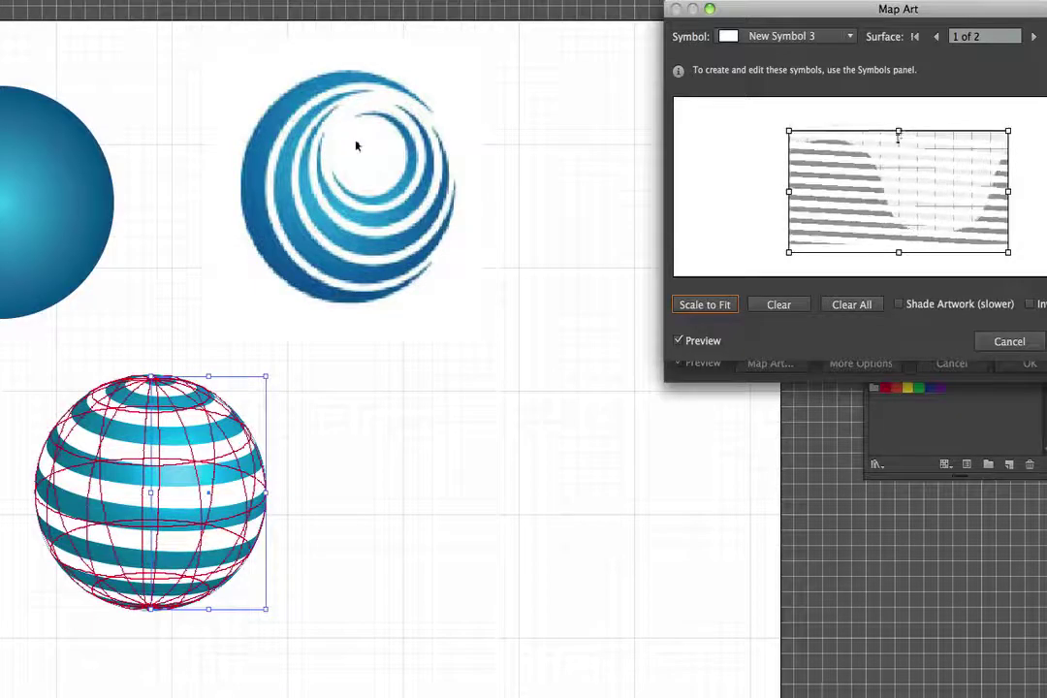
drag(898, 252, 898, 244)
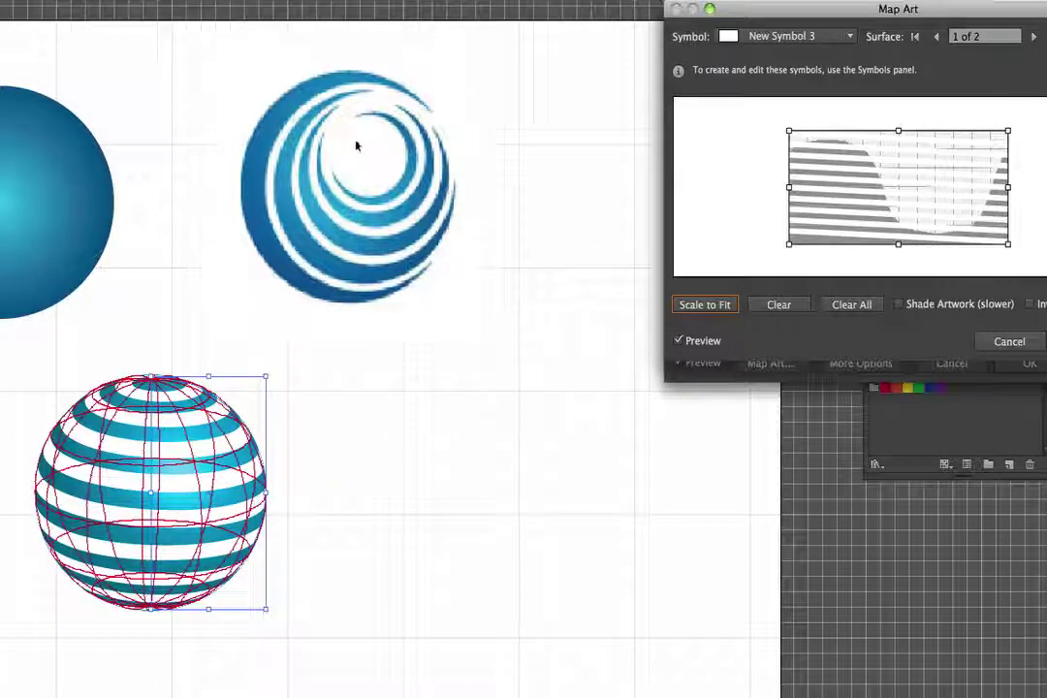
key(Return)
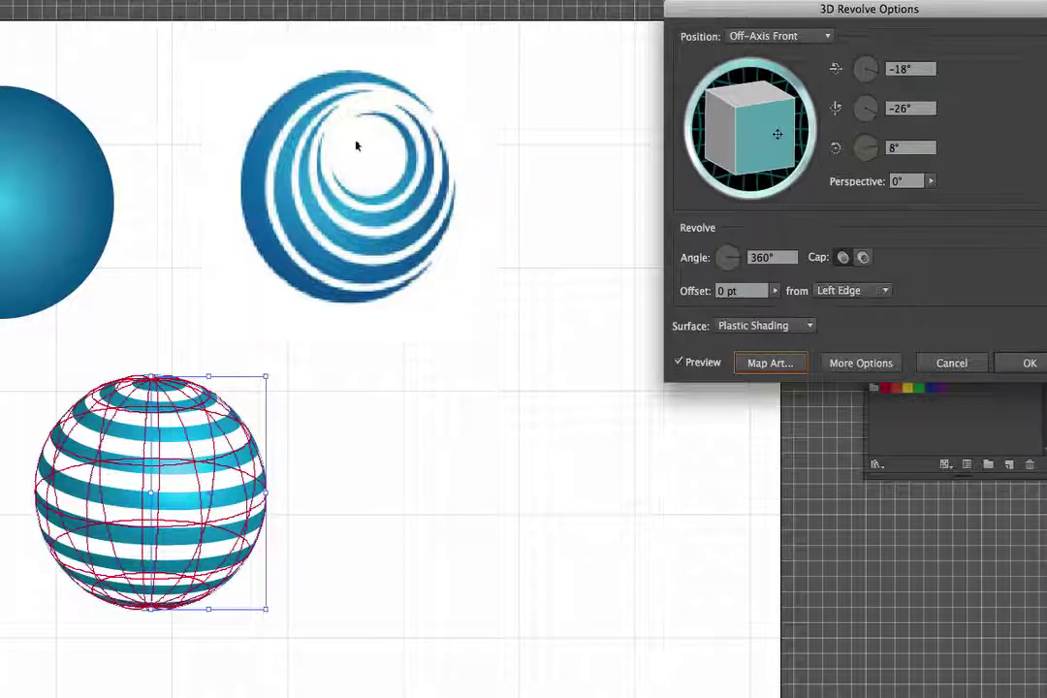
Rotate the striped sphere to -60°, -10° and -4° so its spiral faces forward like the reference logo, and apply the revolve.
drag(777, 134, 753, 145)
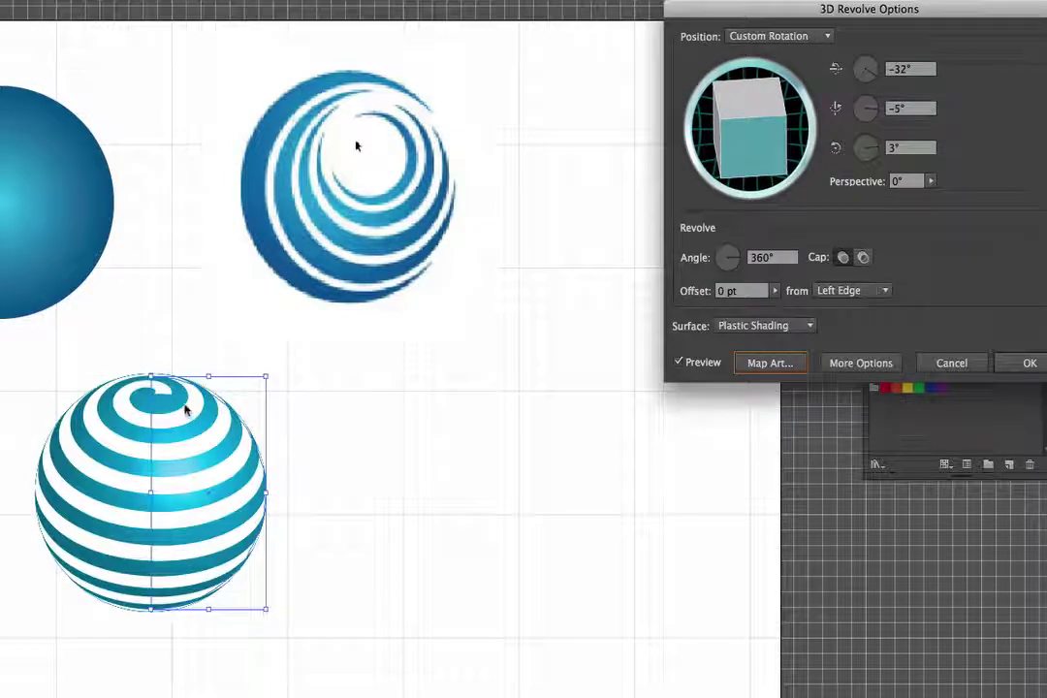
drag(755, 151, 759, 161)
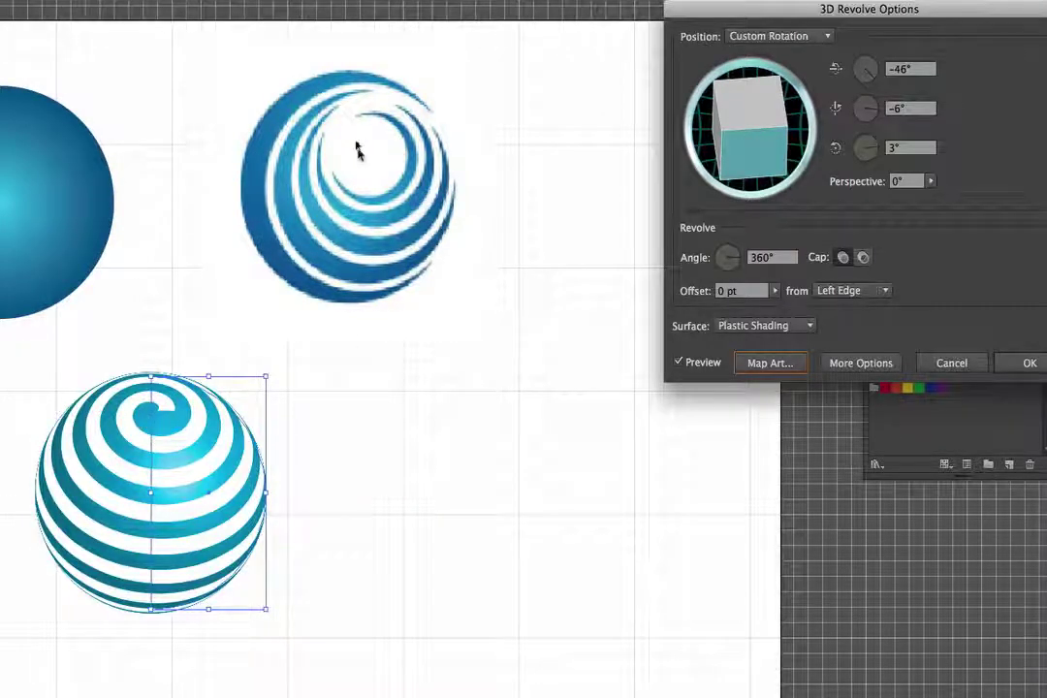
mouse_move(747, 126)
mouse_down()
mouse_move(759, 167)
mouse_move(769, 111)
mouse_move(747, 102)
mouse_move(754, 116)
mouse_up()
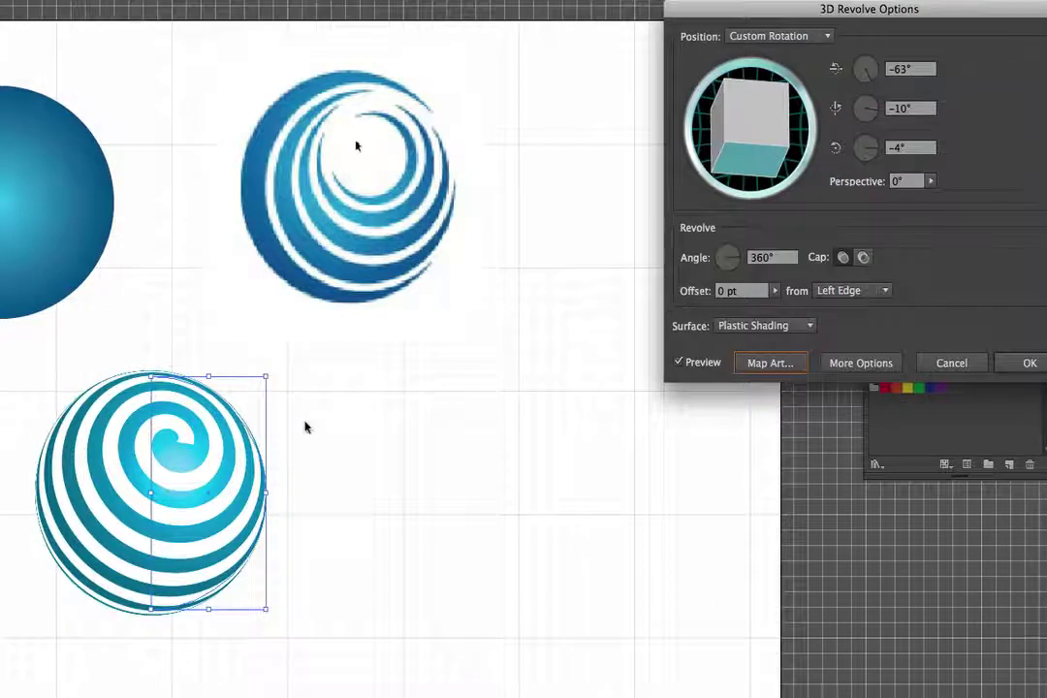
click(768, 167)
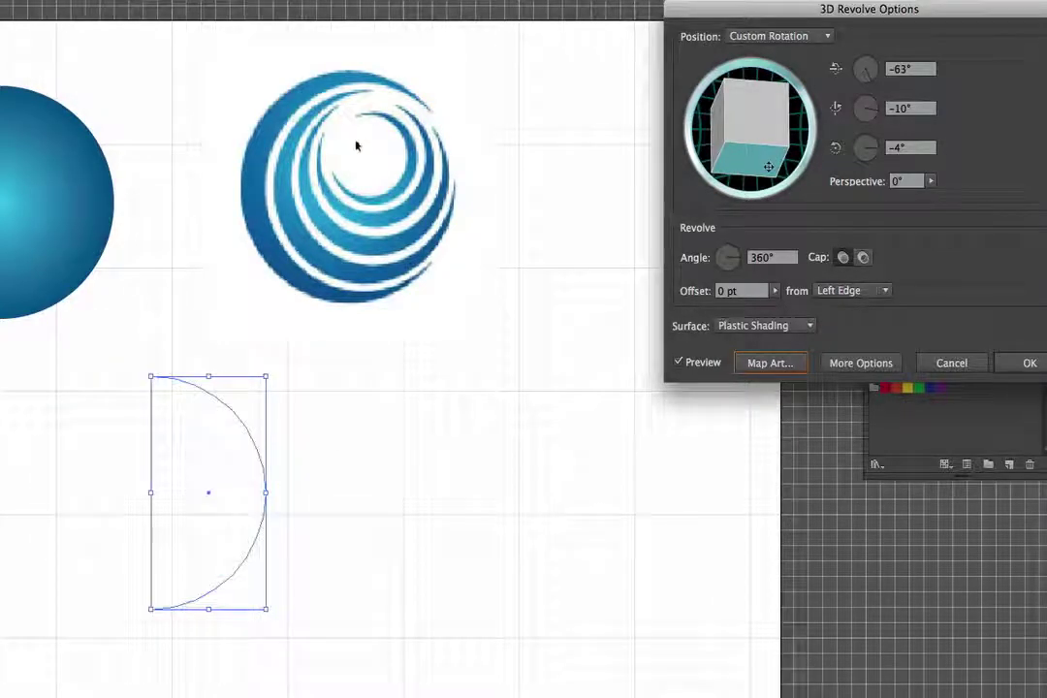
drag(768, 167, 762, 180)
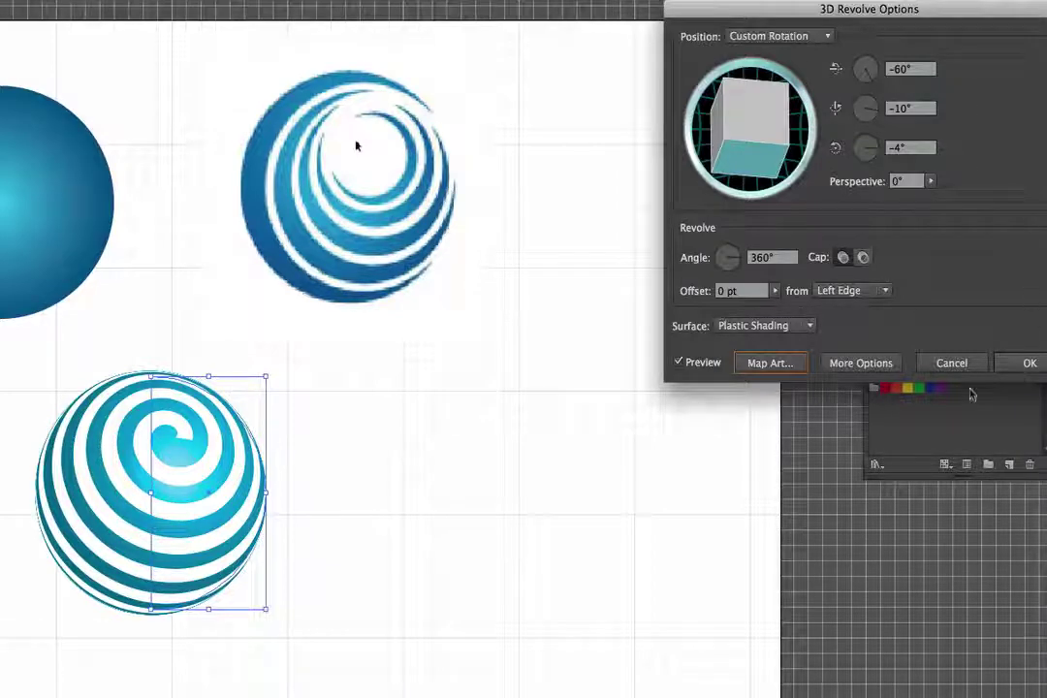
click(1029, 364)
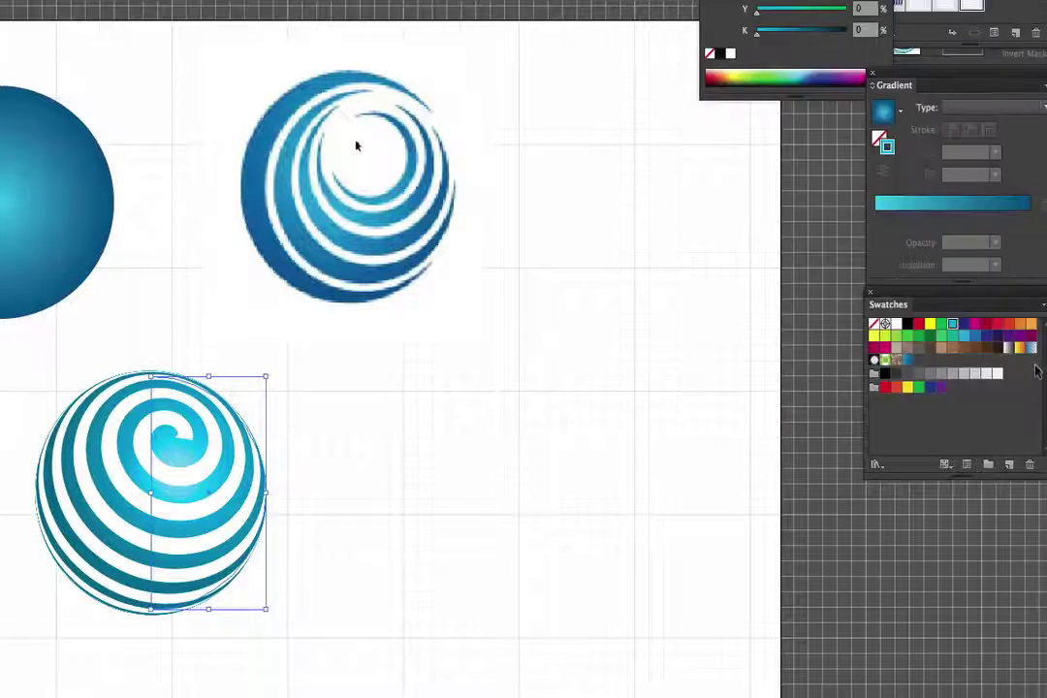
Cover the inner end of the sphere's spiral with the white circle, shifted slightly left so a tapered tip shows.
click(386, 458)
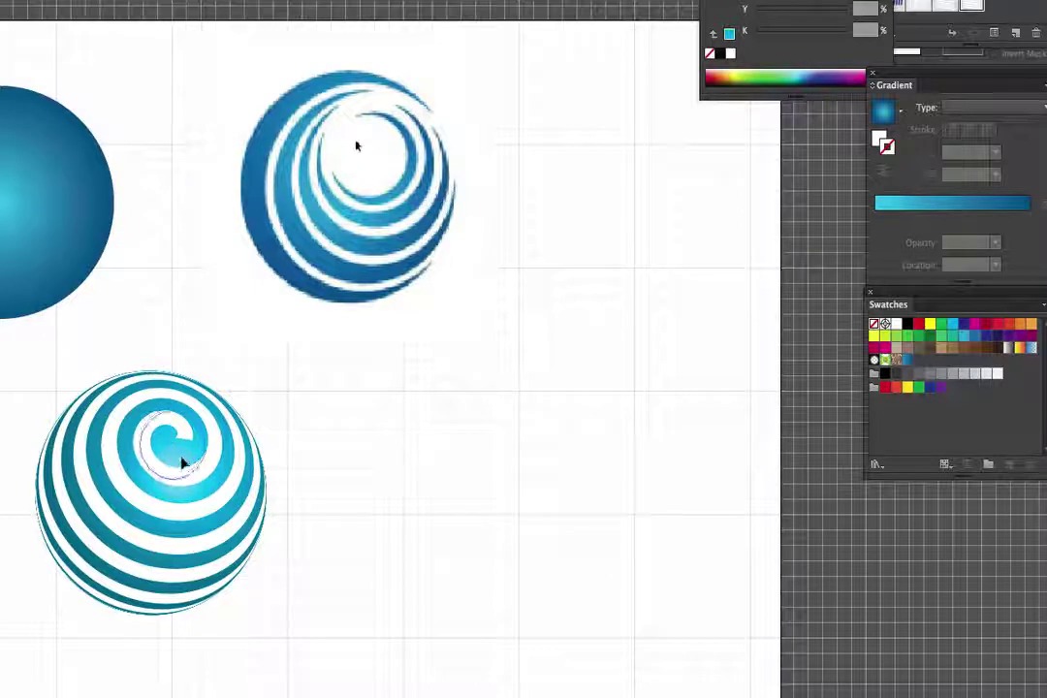
click(183, 463)
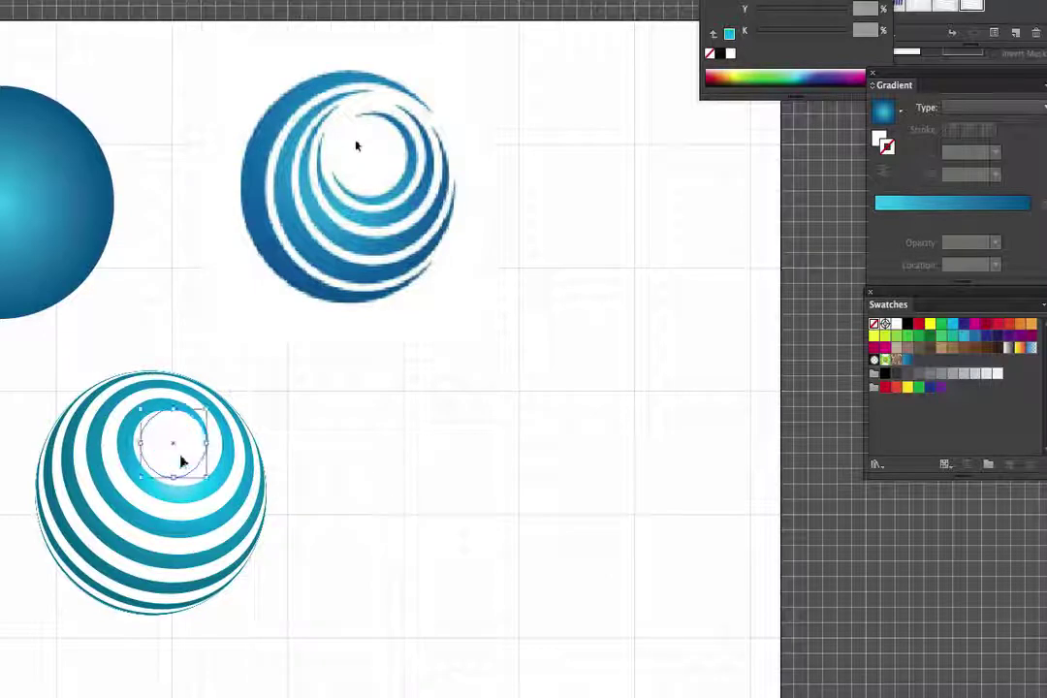
mouse_move(180, 455)
mouse_down()
mouse_move(171, 449)
mouse_move(178, 463)
mouse_up()
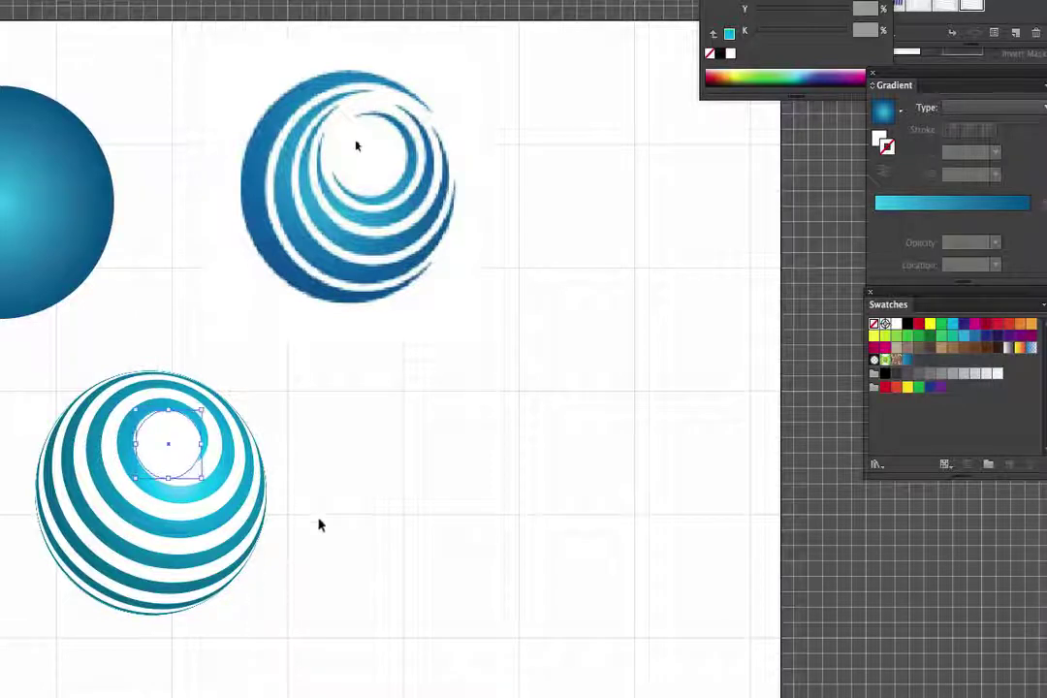
click(565, 574)
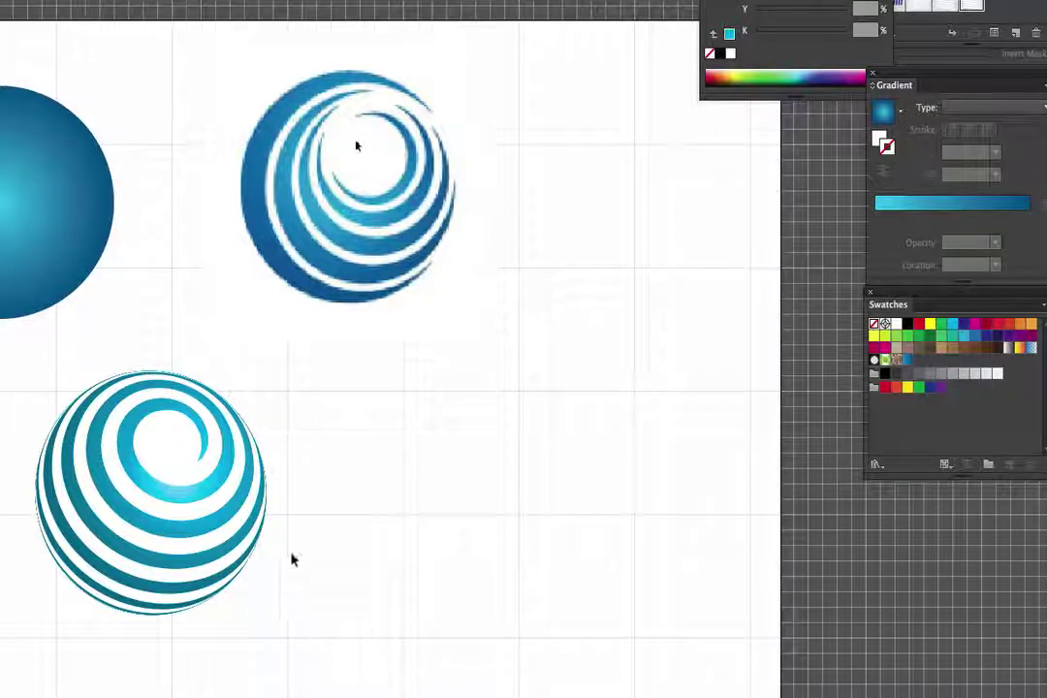
Move the striped sphere together with its white circle out to the artboard's lower-right edge.
click(215, 494)
click(337, 539)
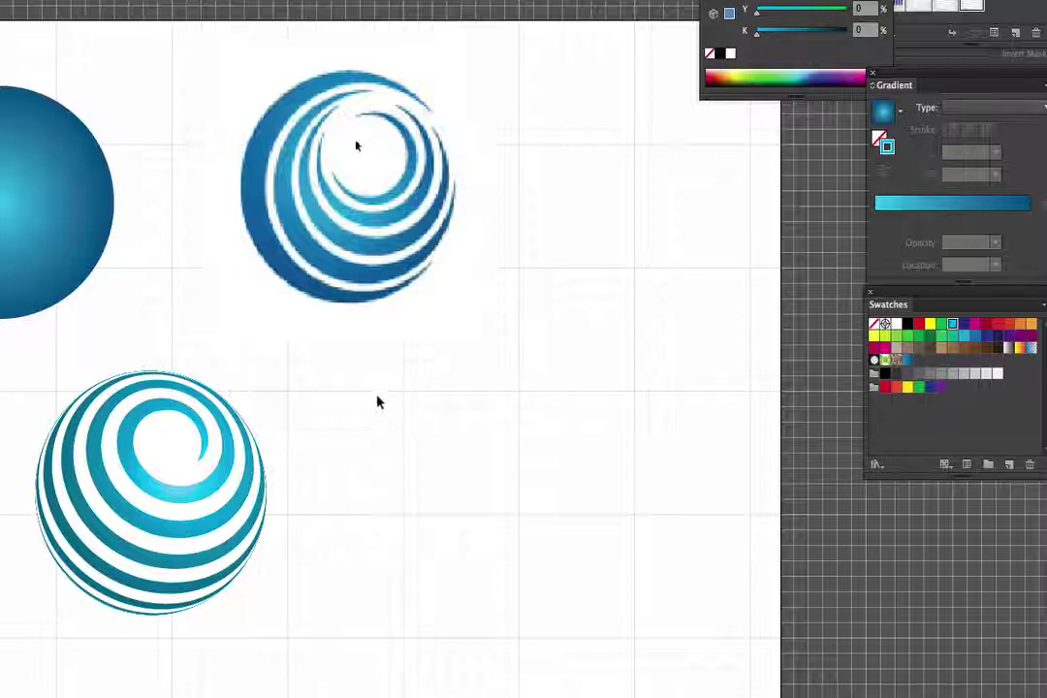
drag(4, 381, 352, 649)
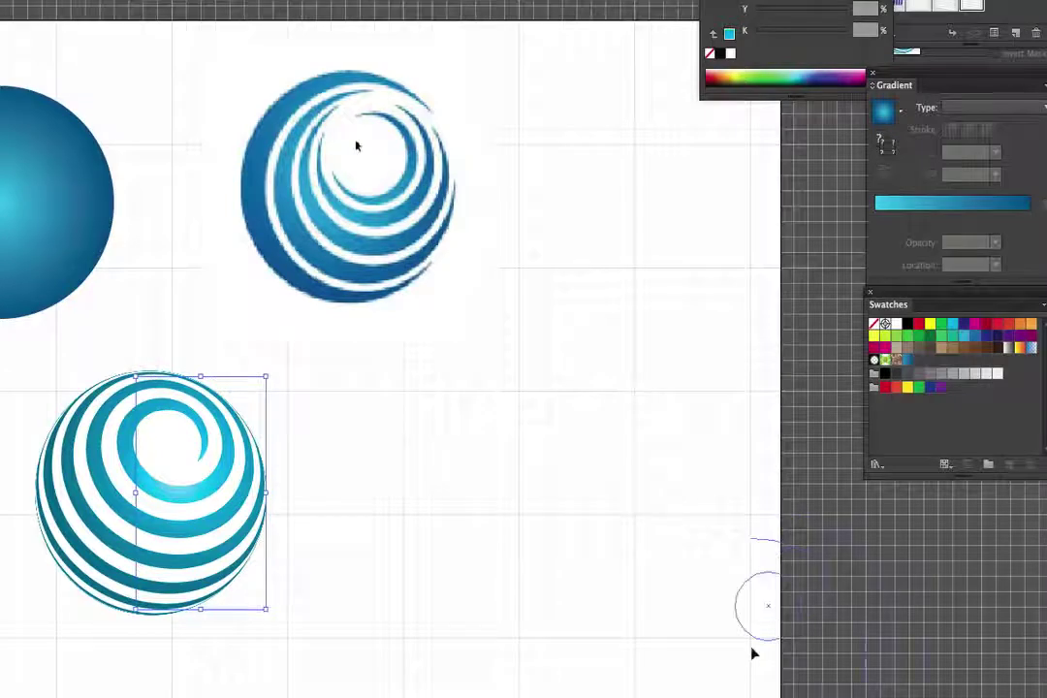
drag(870, 635, 870, 635)
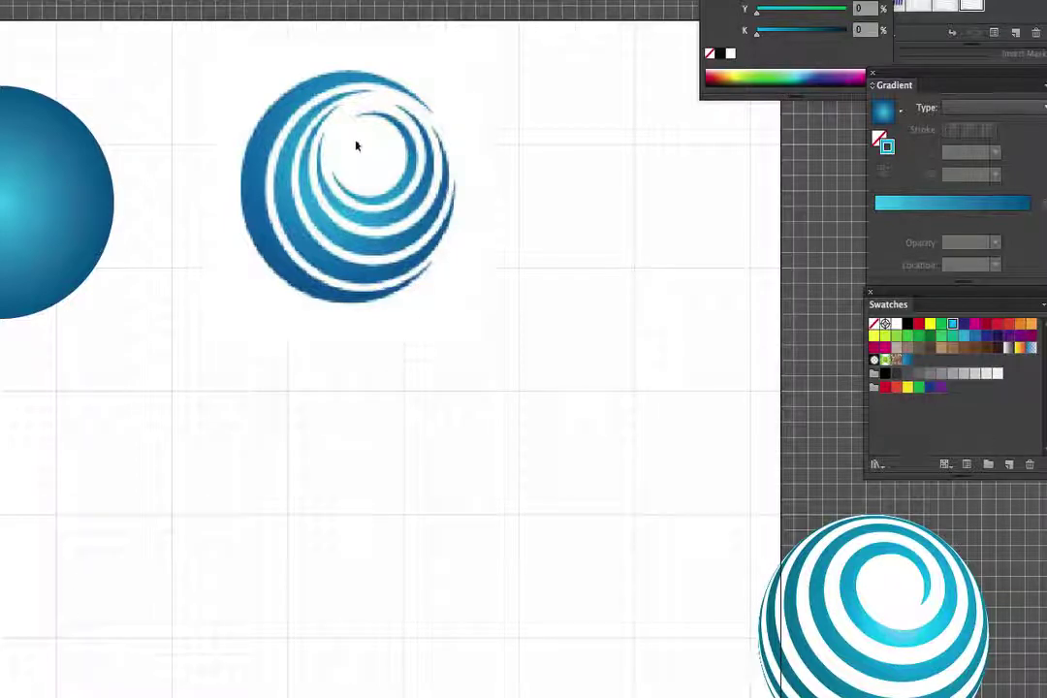
Place the group of four black circle outlines on the artboard in the empty area below the reference logo.
key(x)
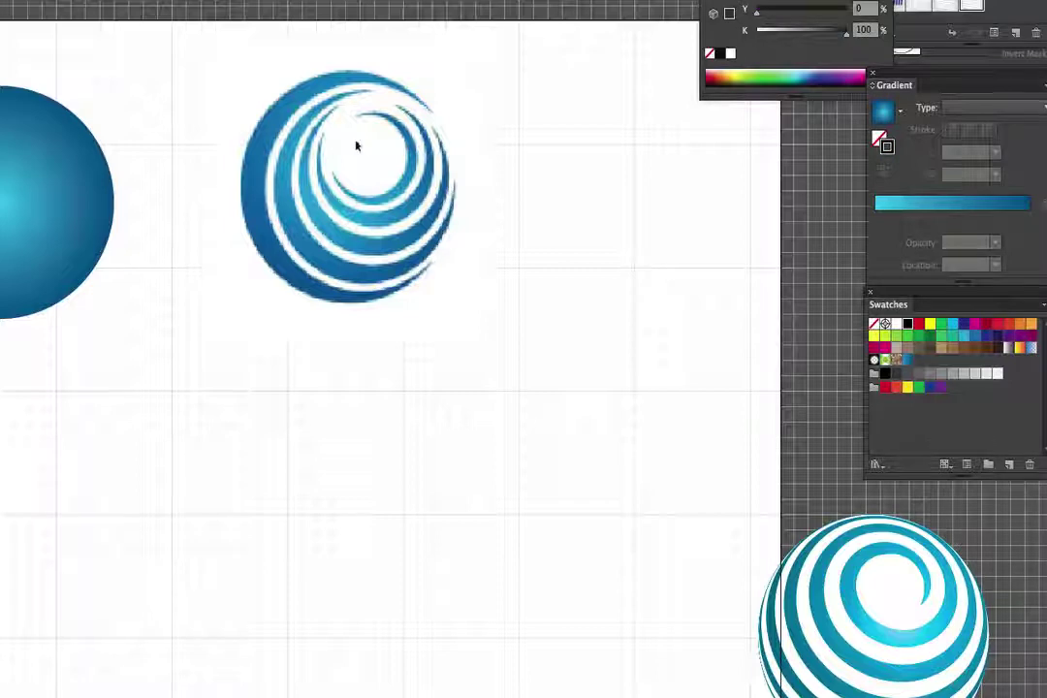
drag(356, 145, 371, 72)
drag(228, 679, 383, 438)
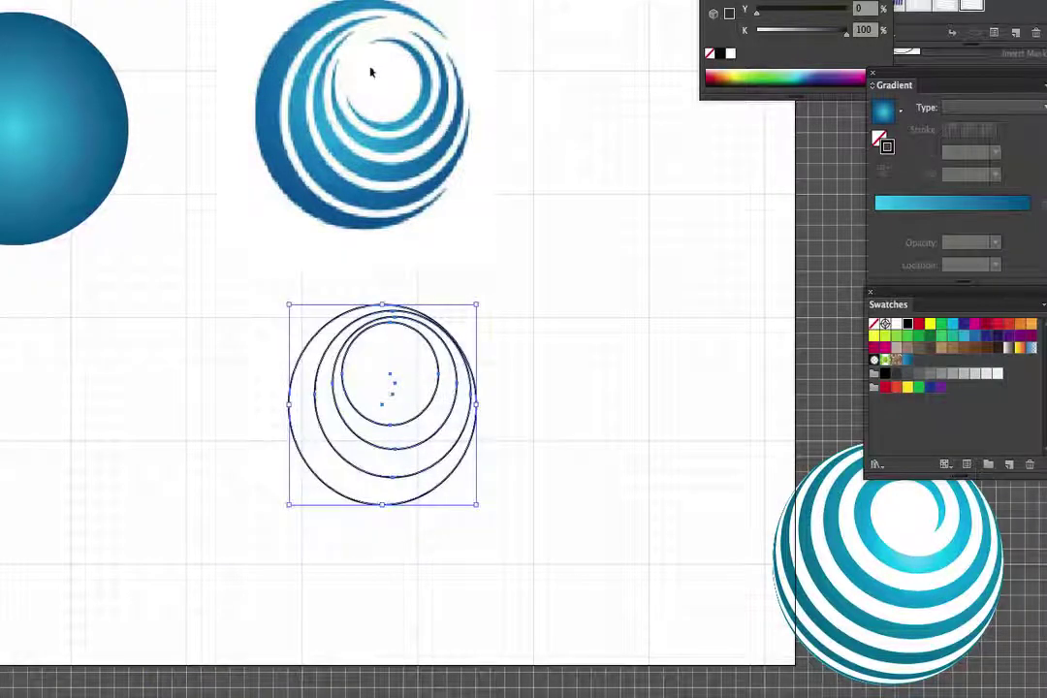
key(ctrl+shift+a)
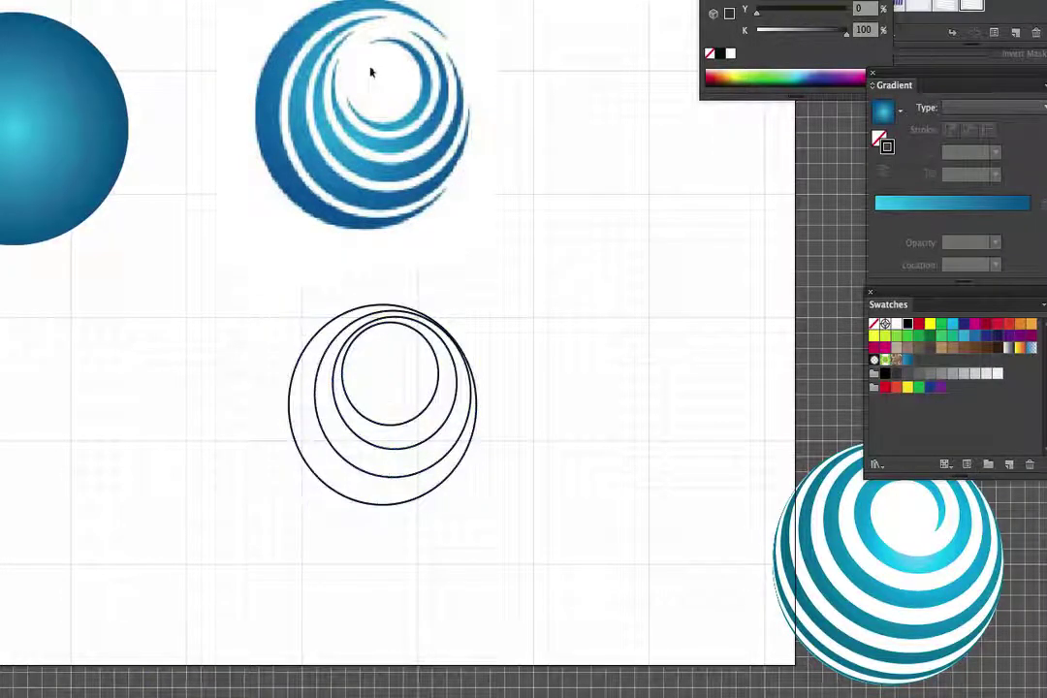
Overlay all four black circle outlines together on the white rings of the reference logo.
drag(370, 72, 338, 148)
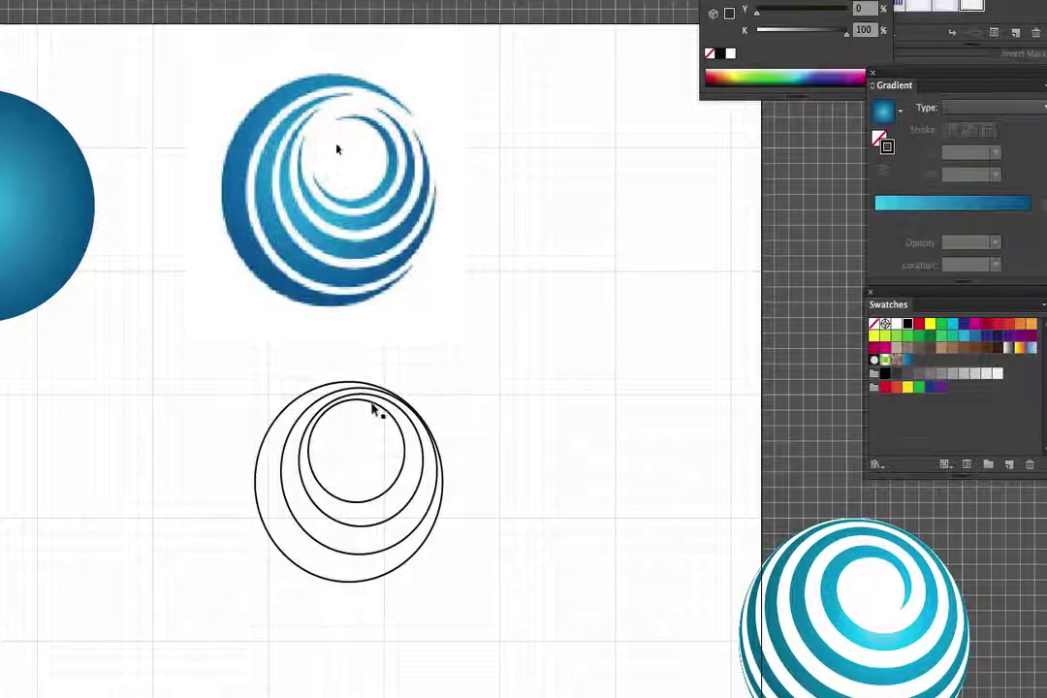
drag(372, 408, 352, 144)
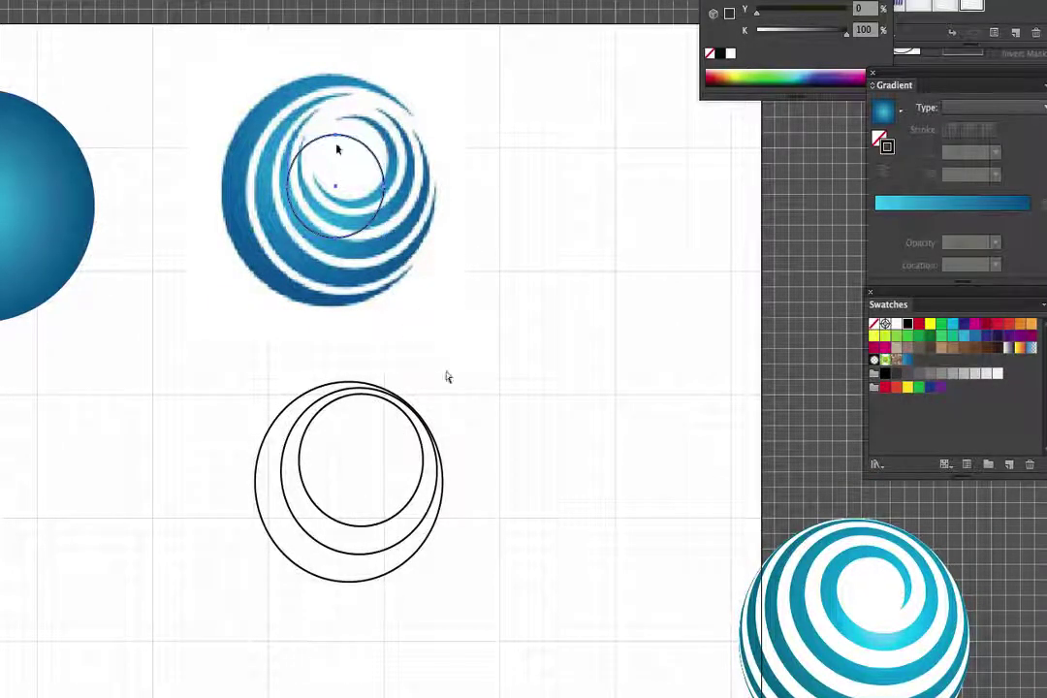
key(ctrl+z)
drag(232, 366, 543, 635)
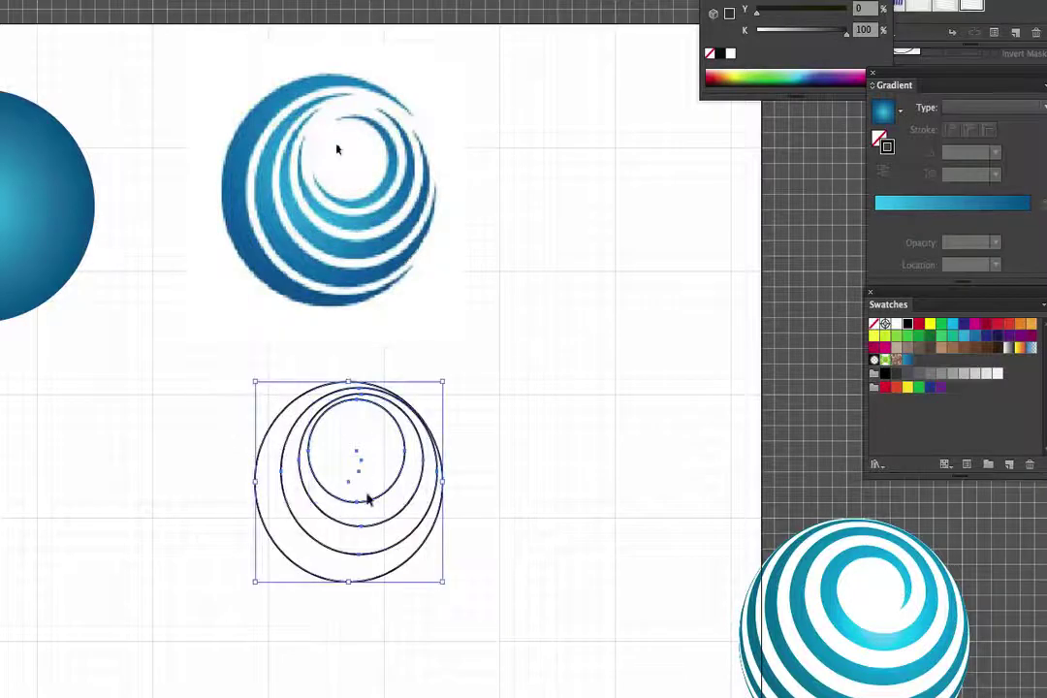
drag(368, 504, 365, 213)
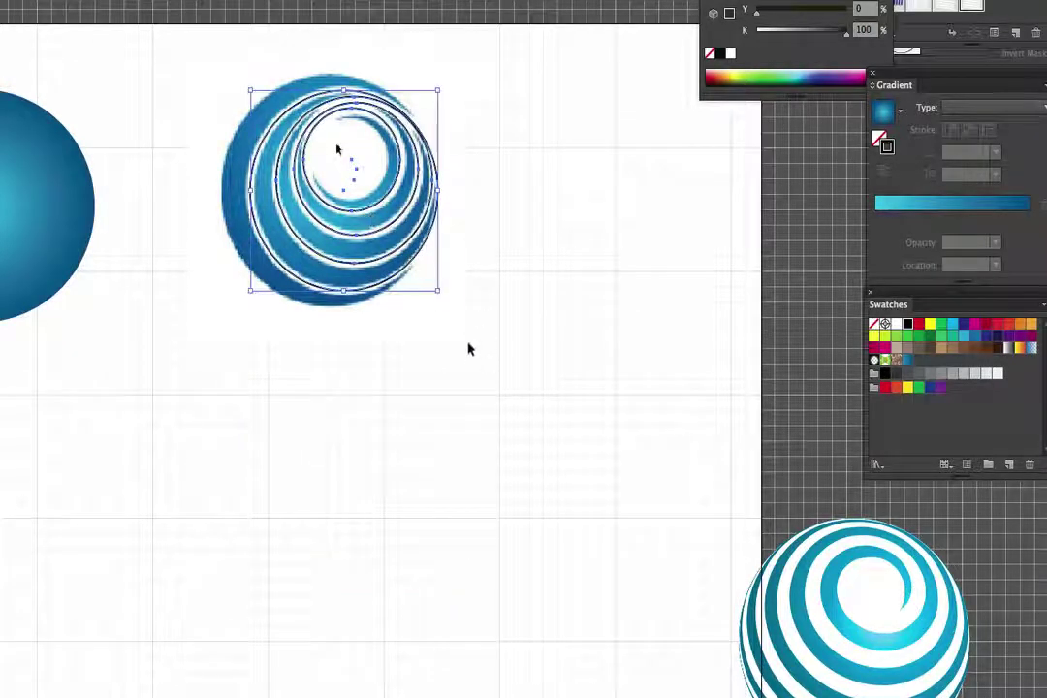
click(468, 350)
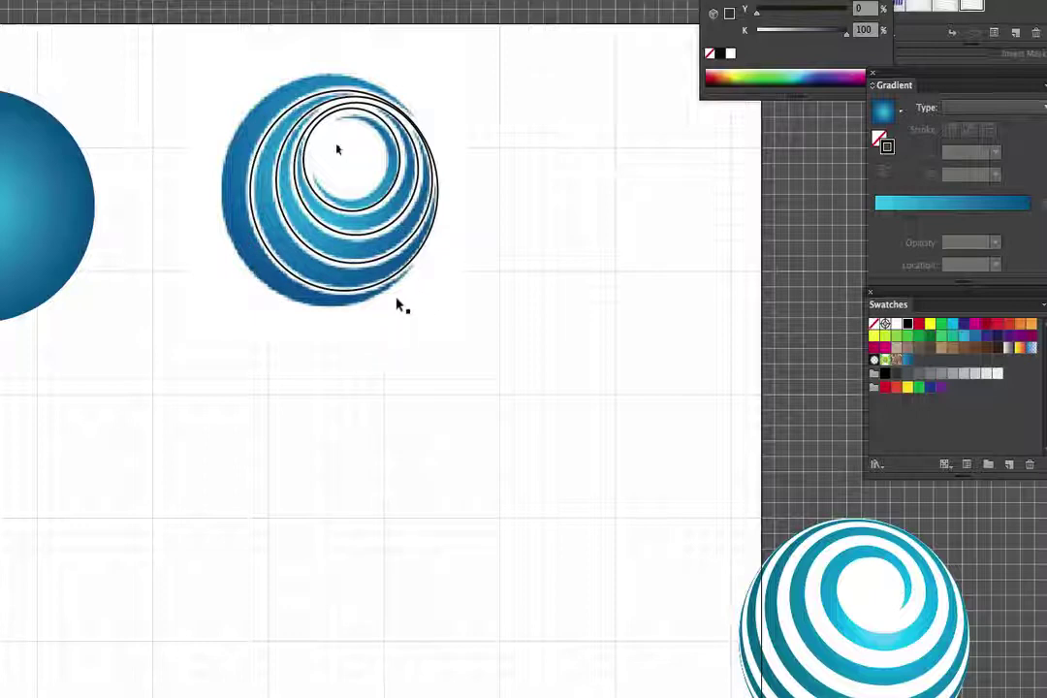
Nudge the innermost circle outline slightly right to line it up with the logo's central white circle.
click(395, 189)
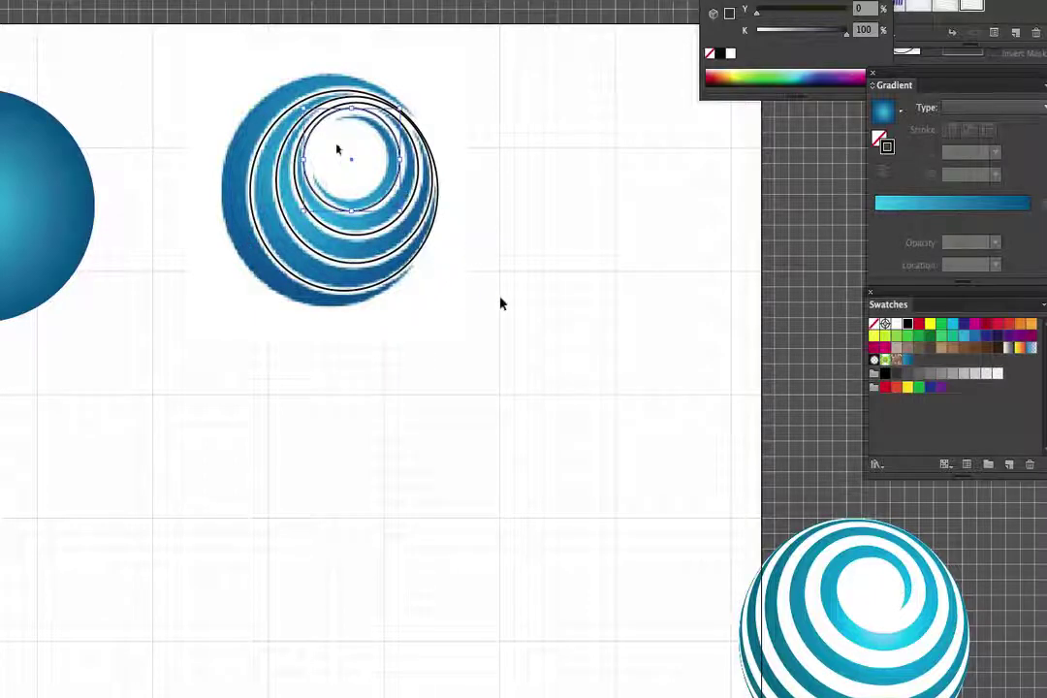
key(Right)
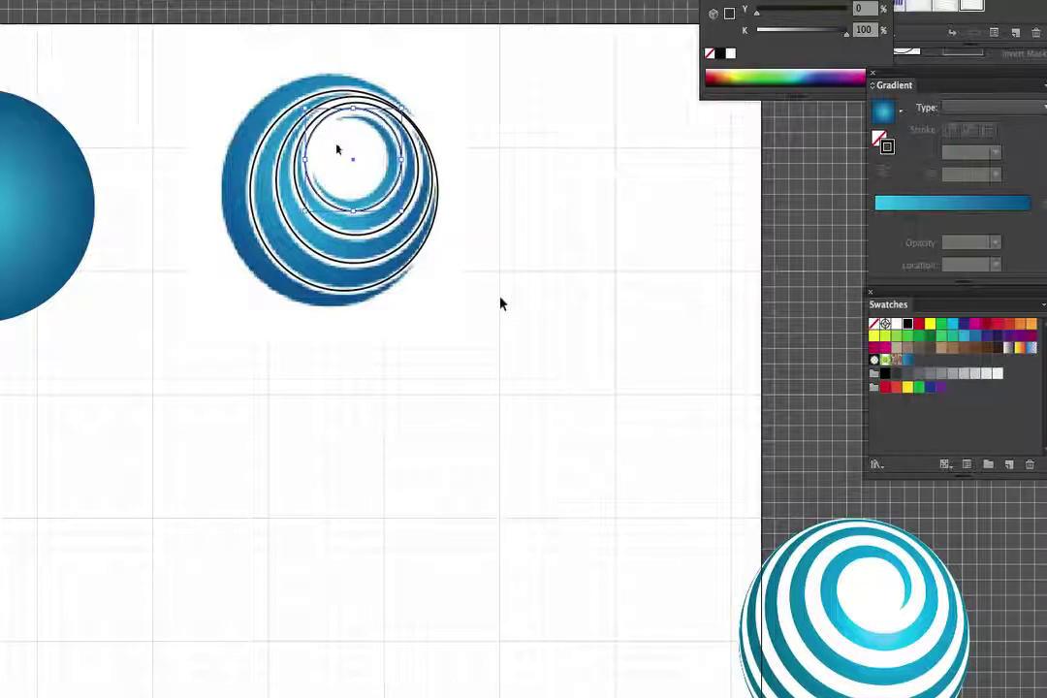
Try a slightly lower position for the innermost circle outline over the reference logo.
key(Down)
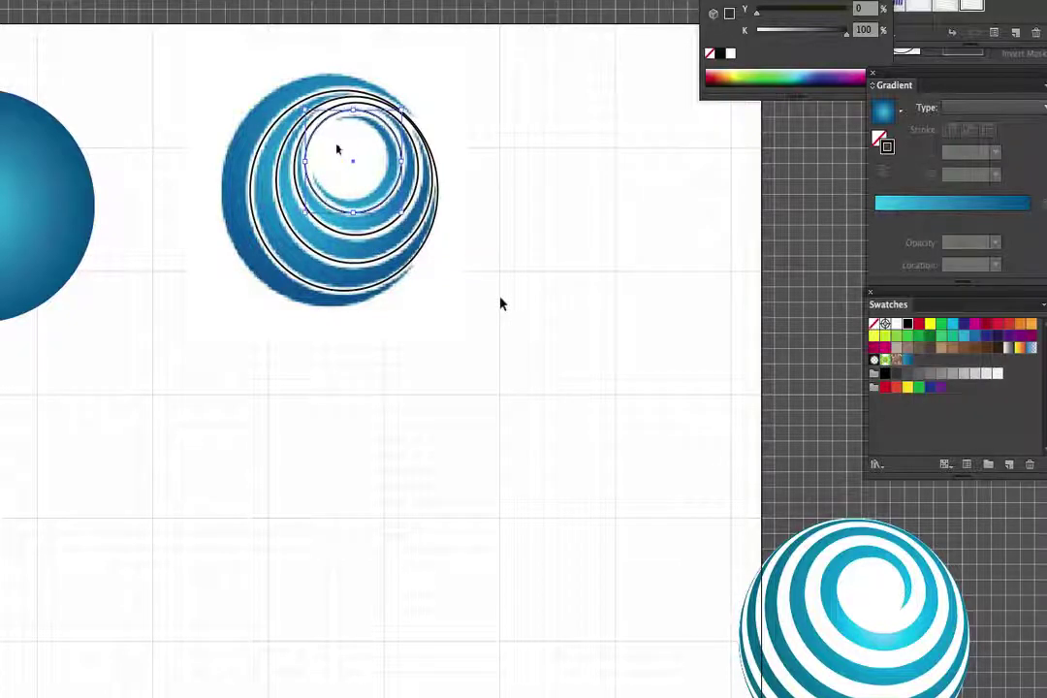
key(Up)
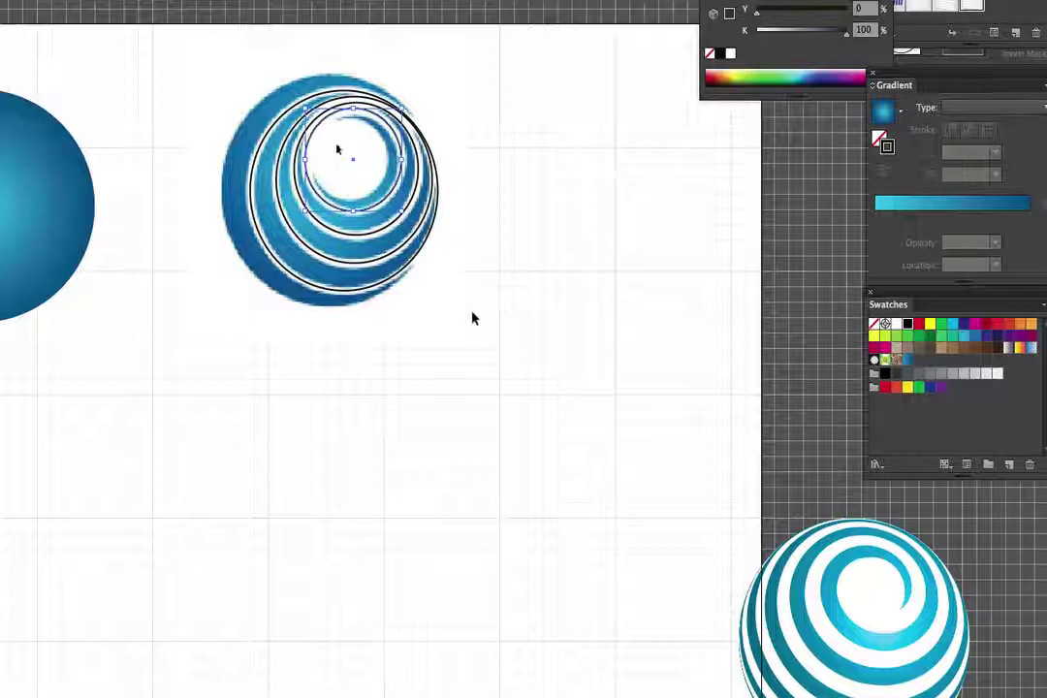
click(473, 318)
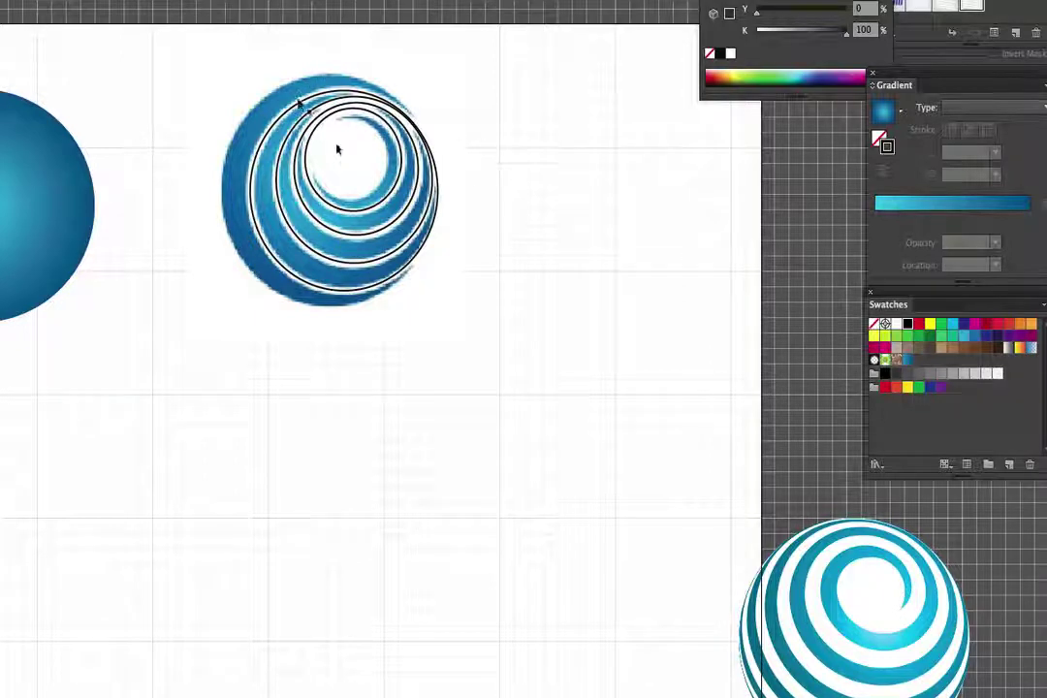
Move the reference logo off the outlines to the artboard's right edge, and the four circle outlines down to the empty middle area.
click(242, 228)
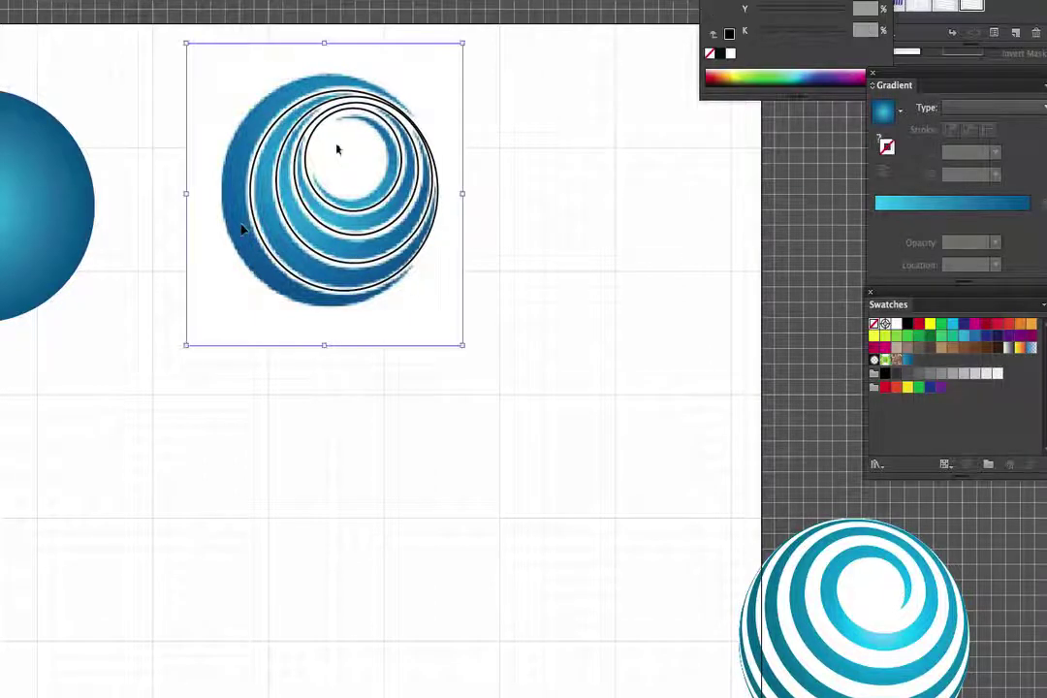
drag(243, 228, 559, 257)
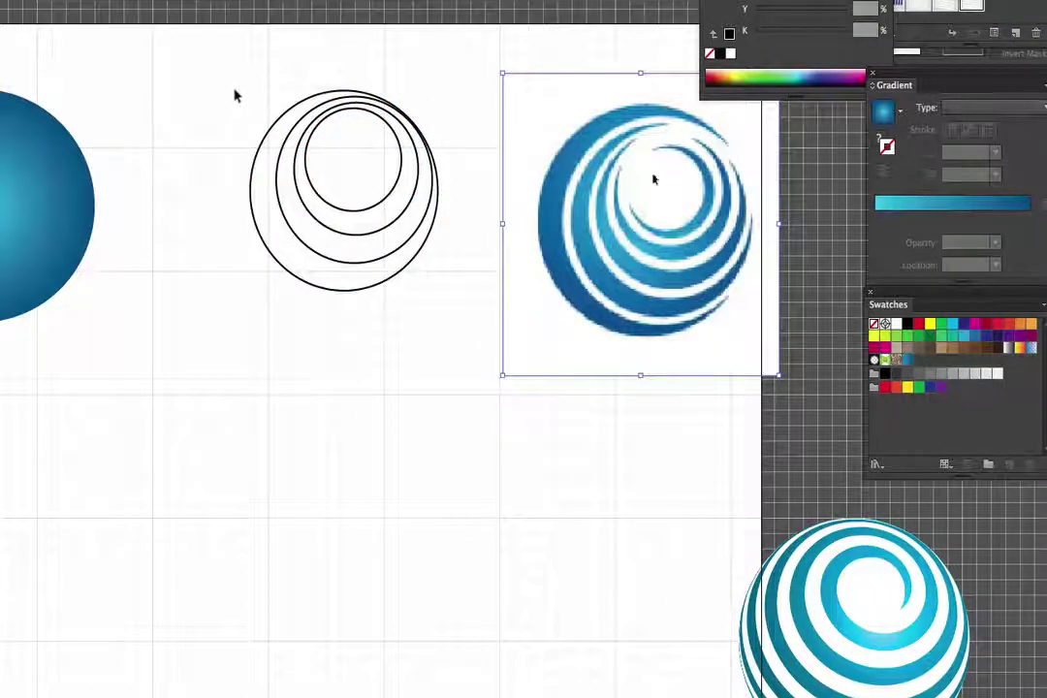
drag(219, 85, 460, 312)
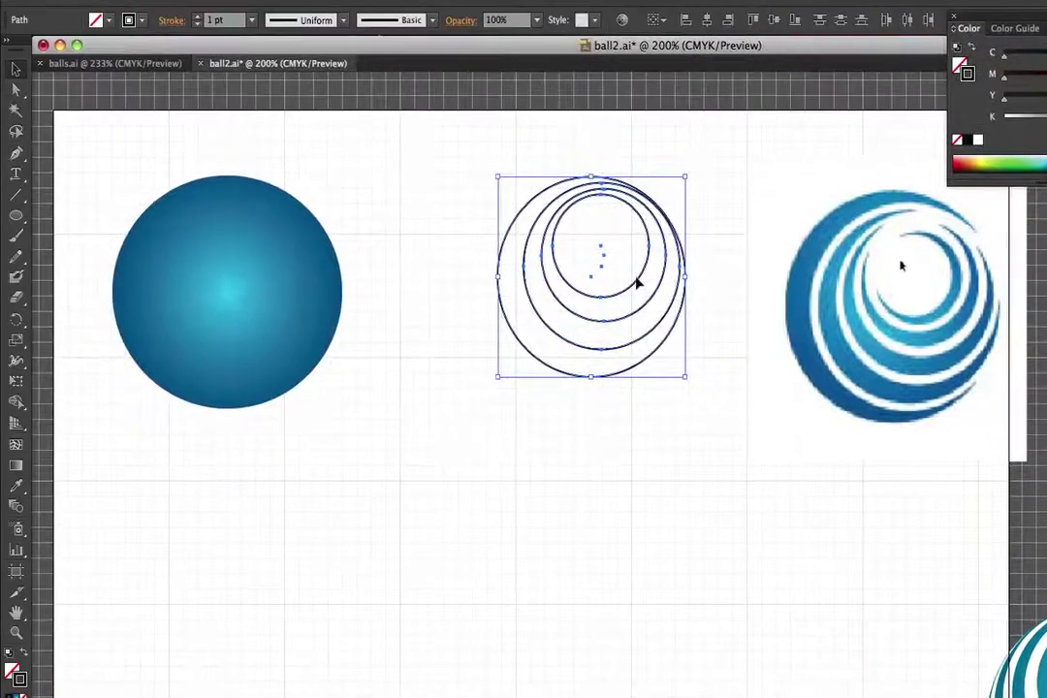
drag(637, 282, 575, 549)
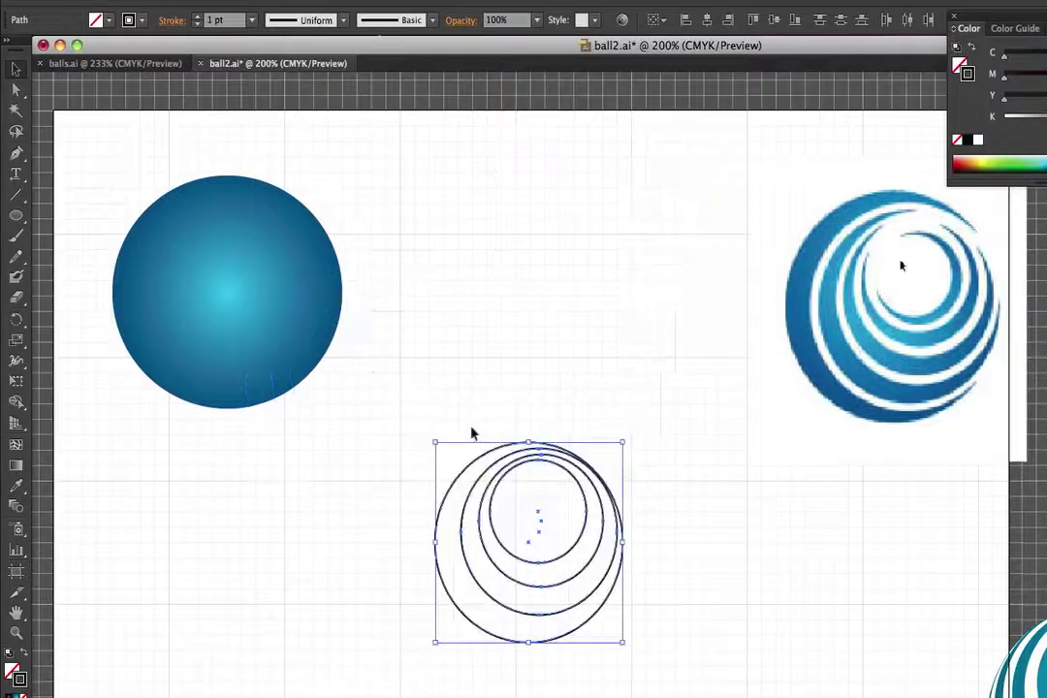
click(420, 318)
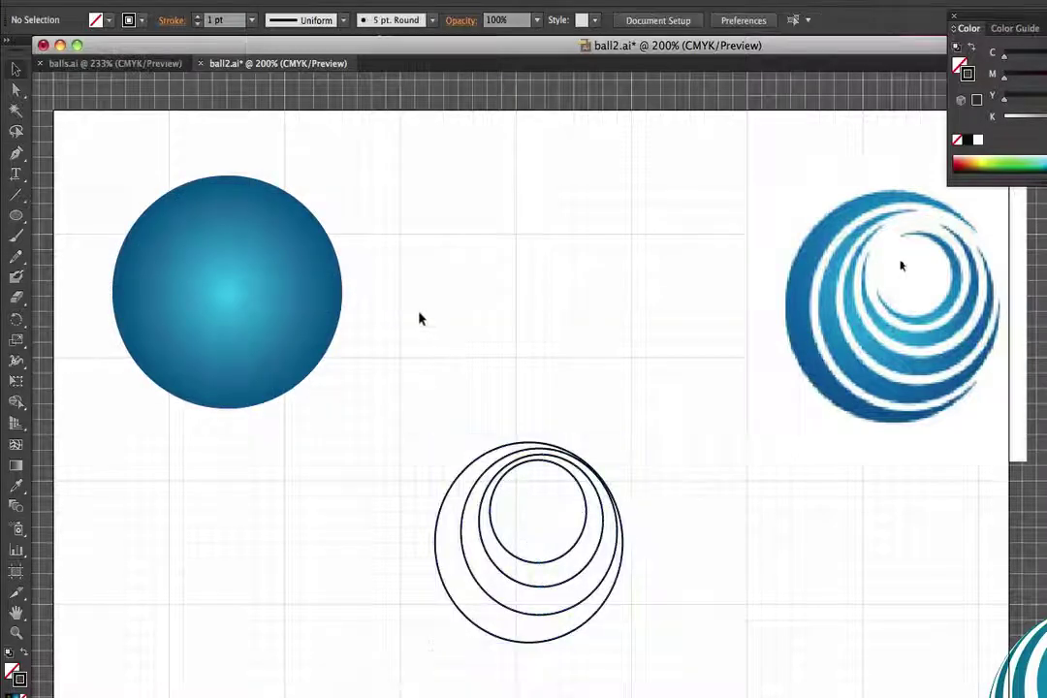
Shift the radial gradient of the solid blue circle so its light centre lies slightly up and right of the middle.
click(232, 307)
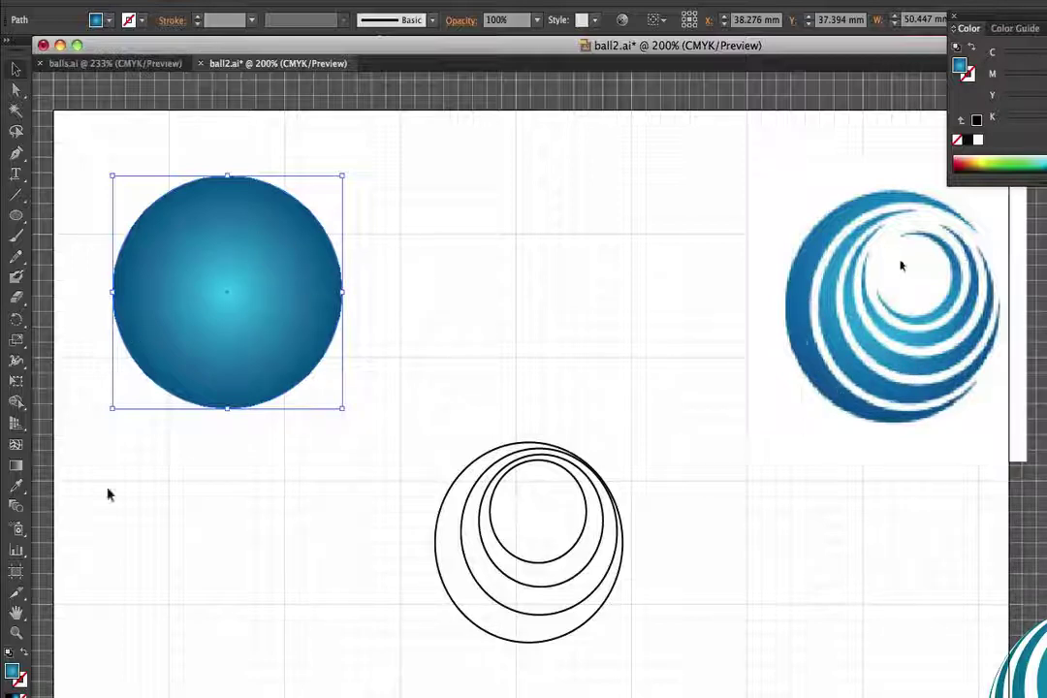
click(15, 467)
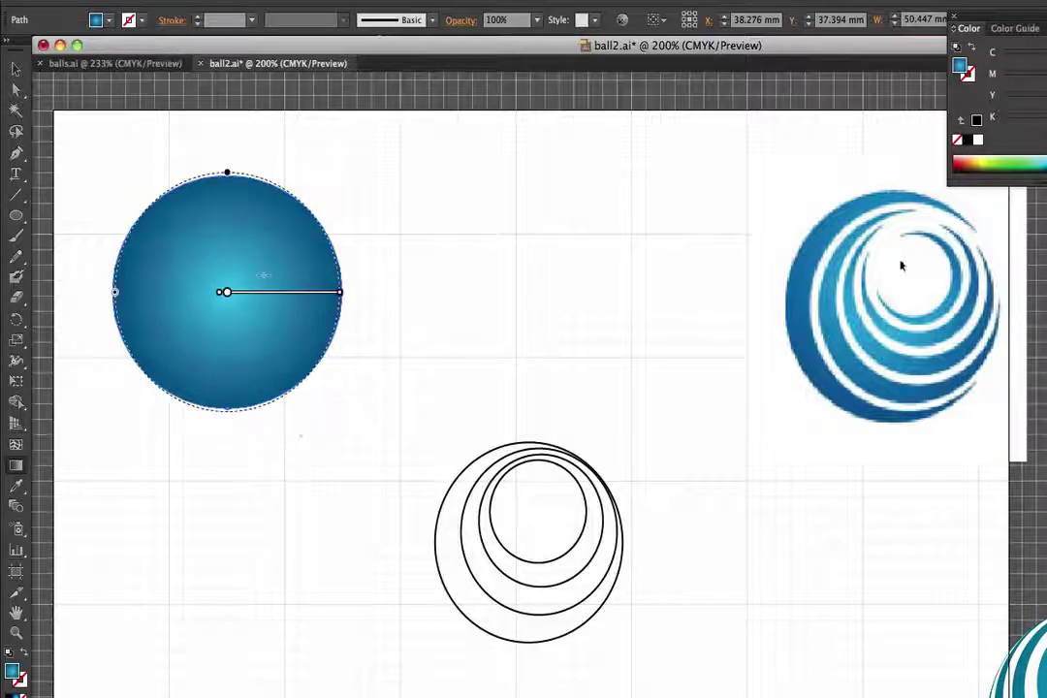
mouse_move(225, 295)
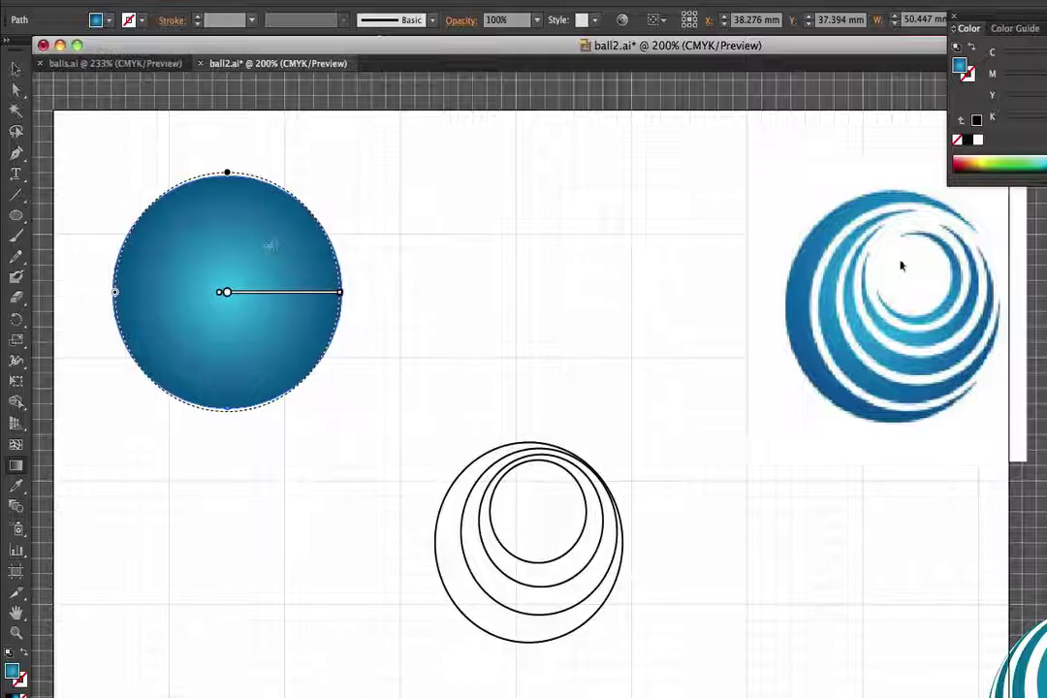
drag(269, 246, 197, 332)
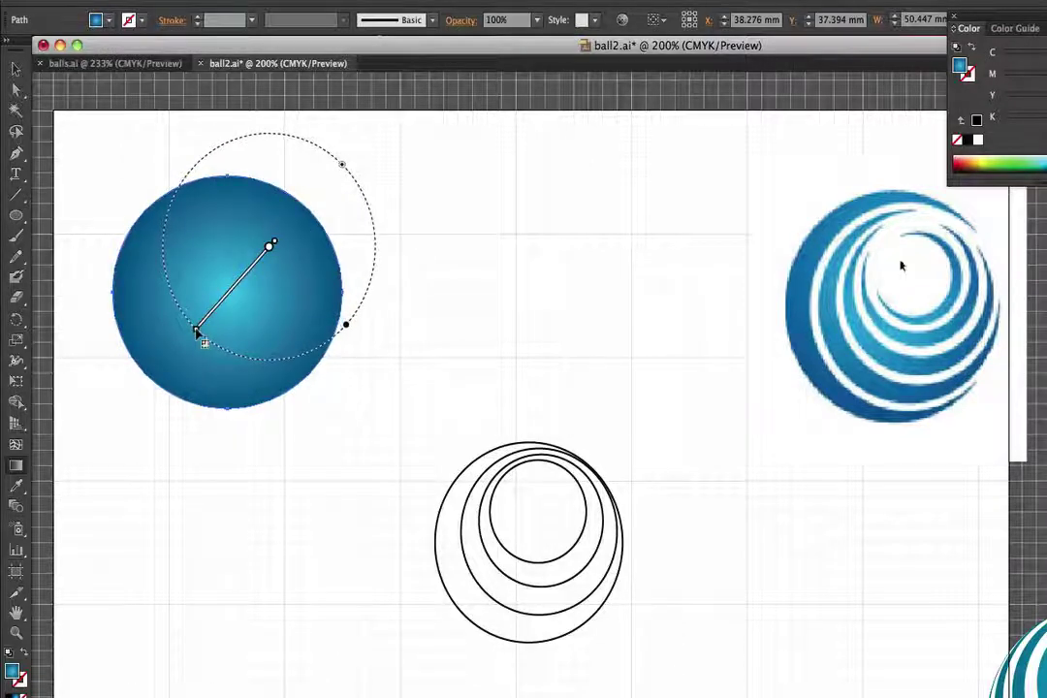
mouse_move(275, 250)
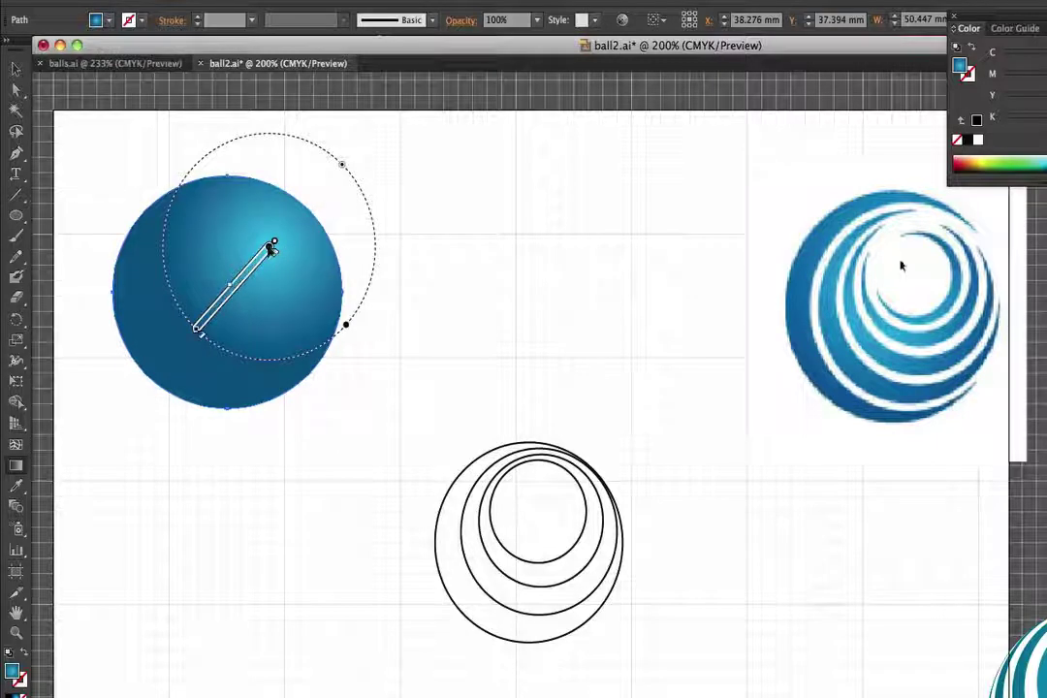
drag(272, 249, 257, 265)
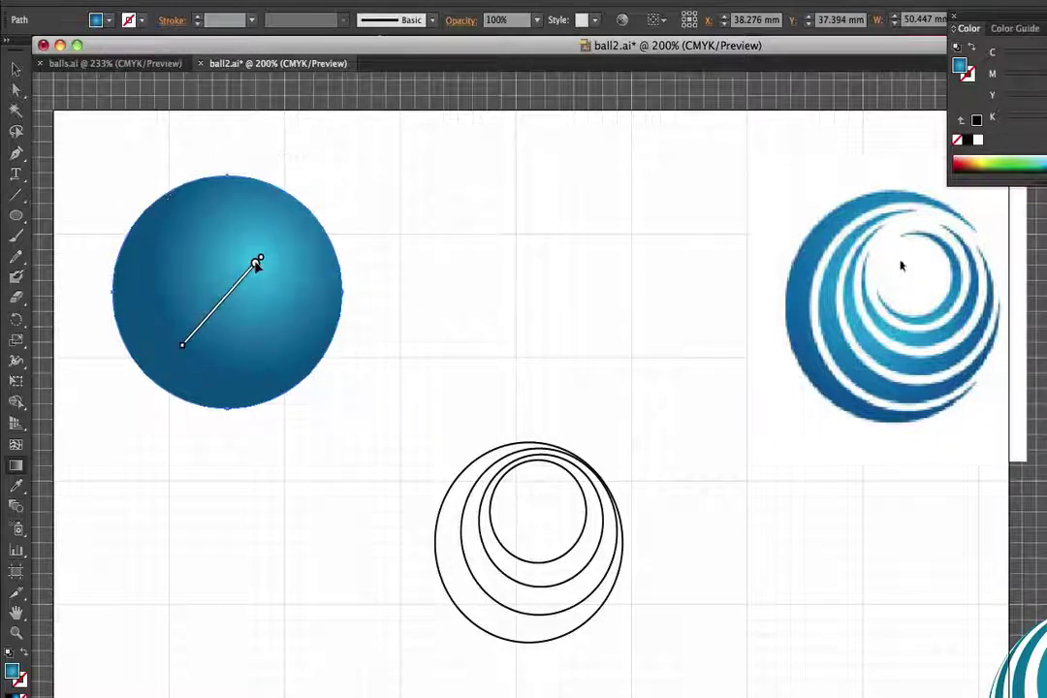
click(16, 68)
click(488, 296)
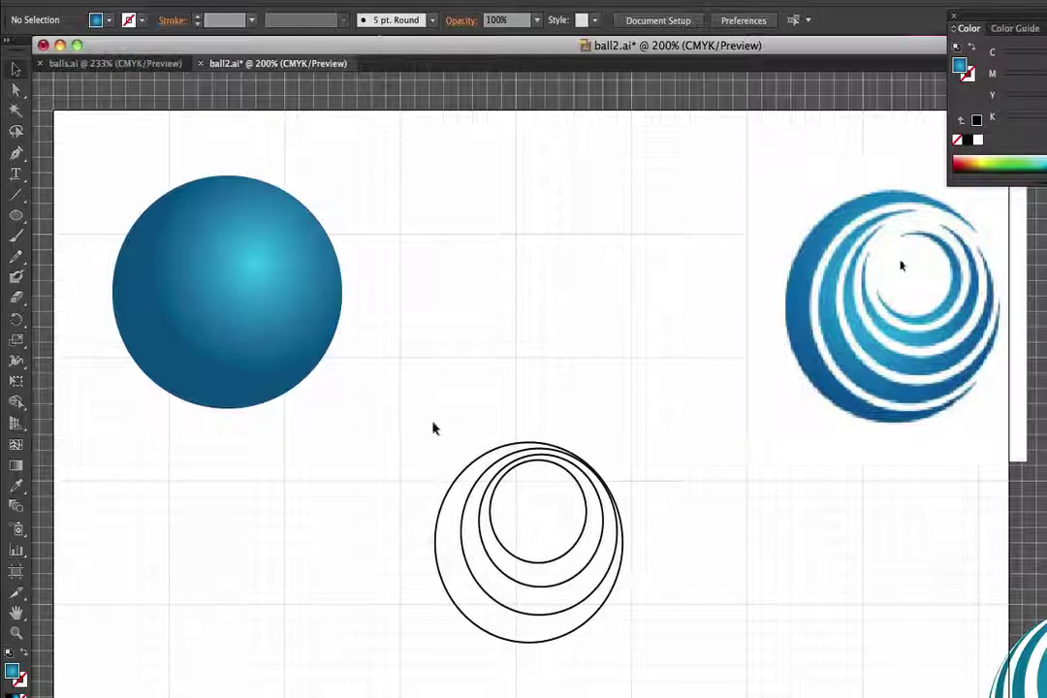
Move all four circle outlines together onto the gradient-filled blue circle, inside its edge.
drag(410, 397, 669, 679)
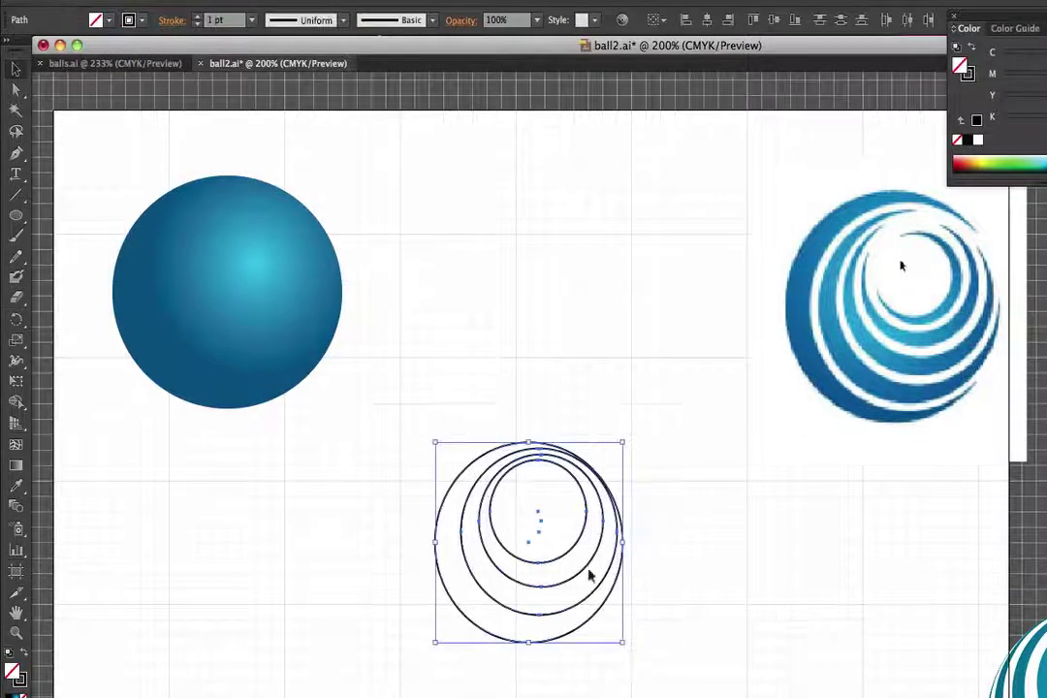
drag(573, 552, 273, 299)
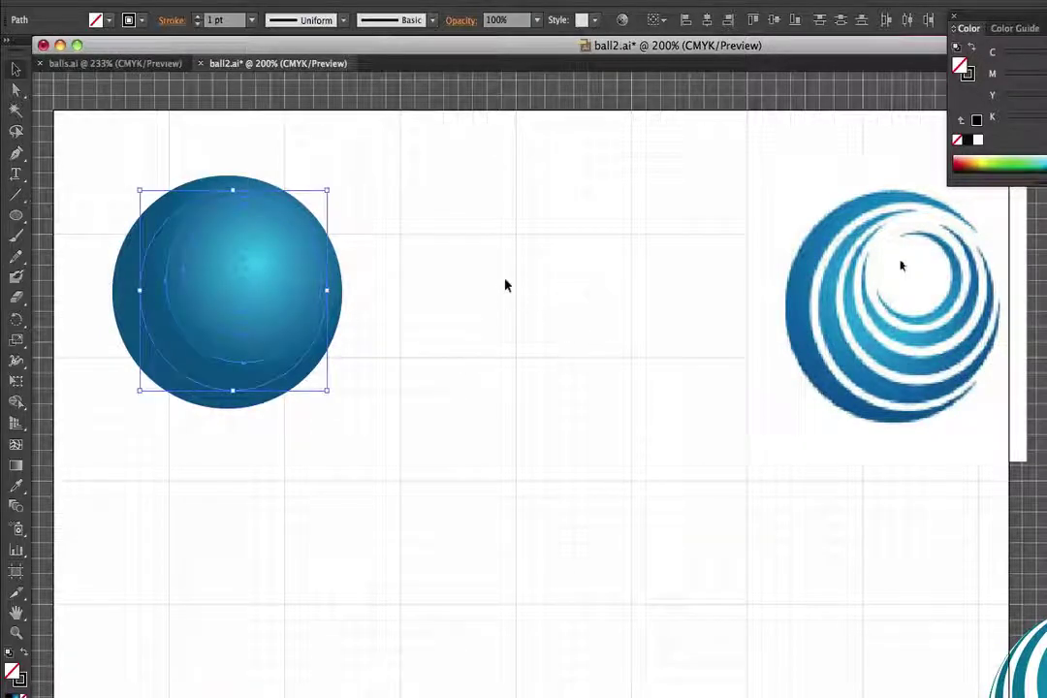
click(493, 332)
key(super+z)
key(super+z)
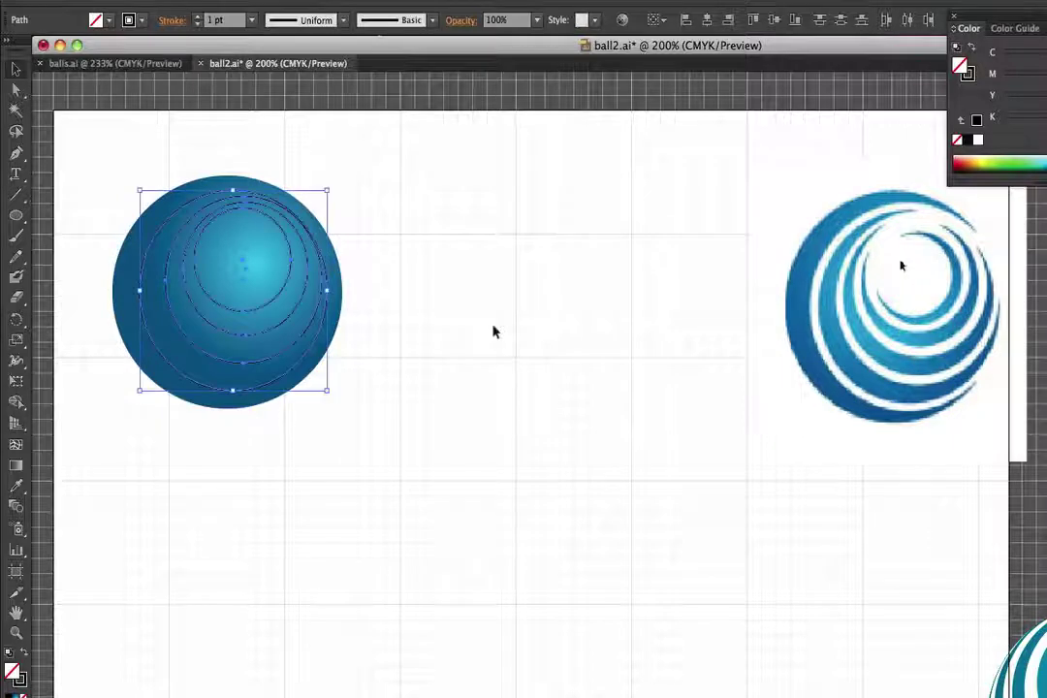
click(399, 229)
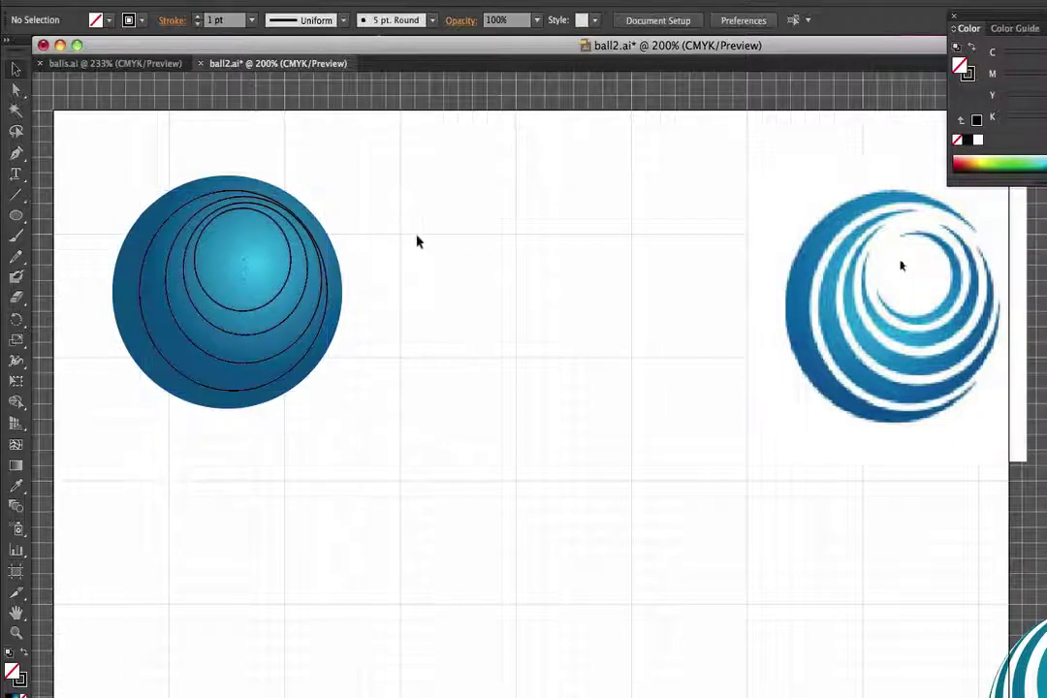
Lock the gradient-filled blue circle beneath the outlines.
click(188, 190)
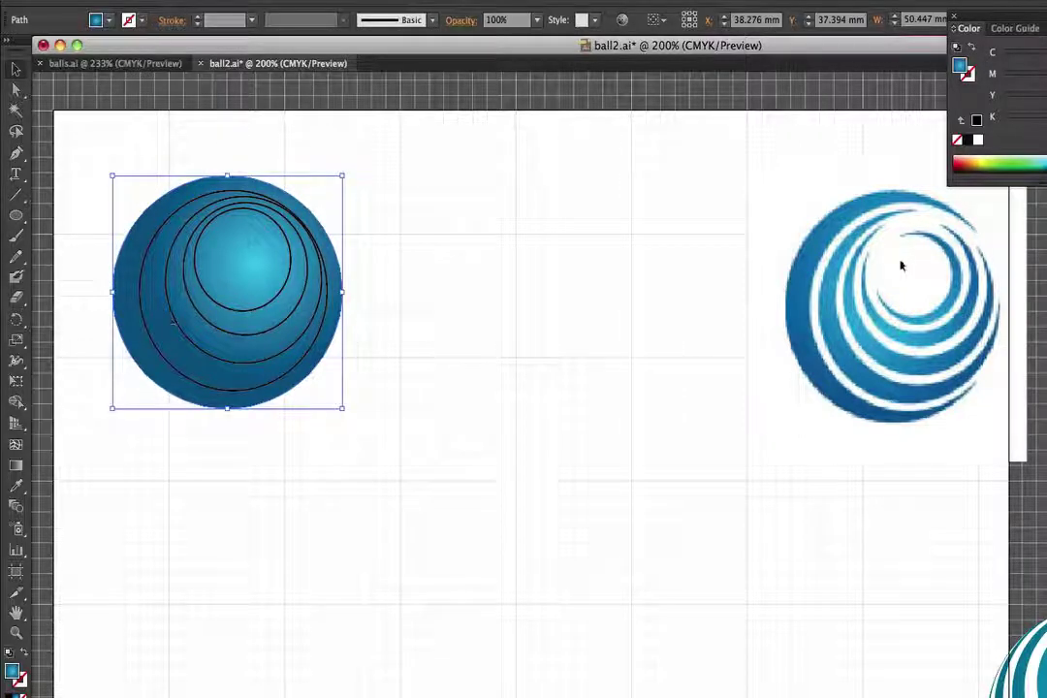
click(193, 2)
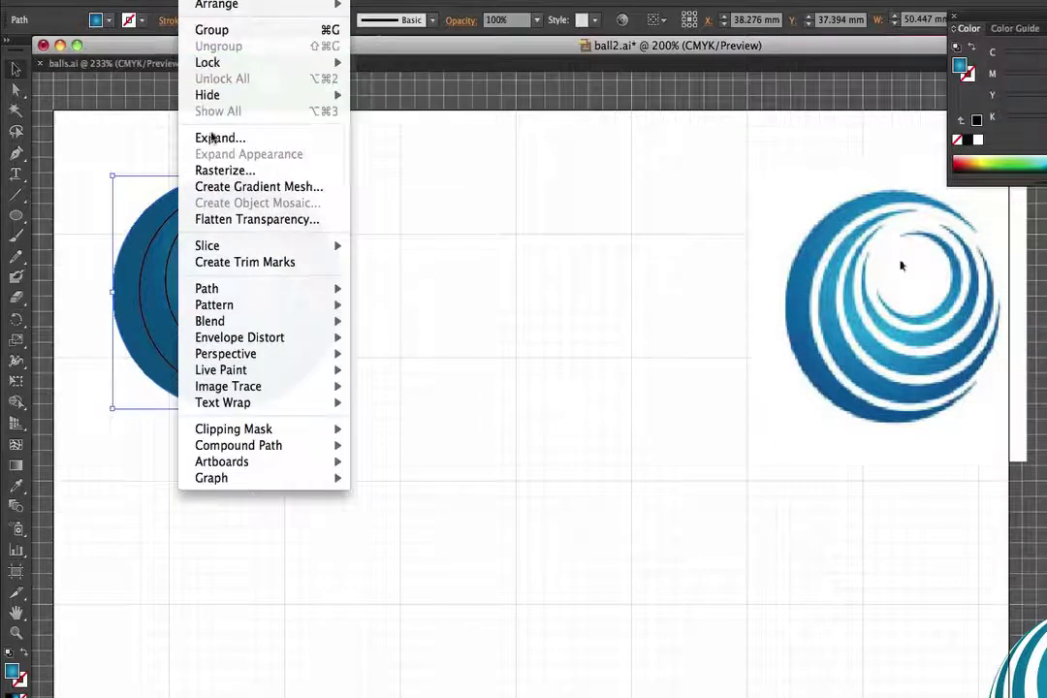
mouse_move(310, 60)
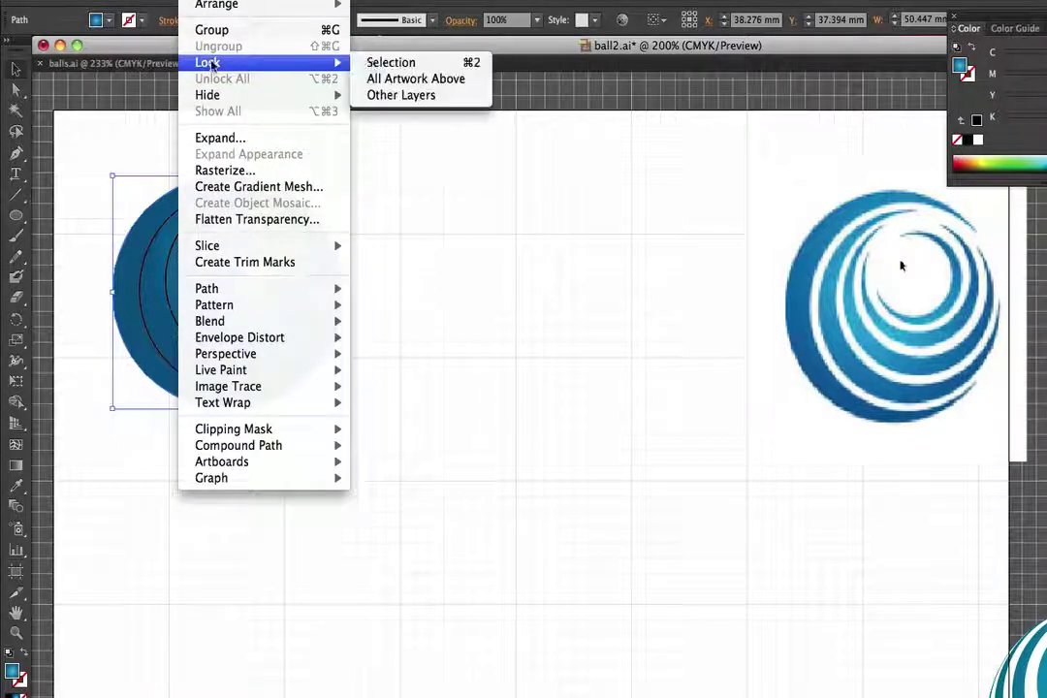
click(388, 63)
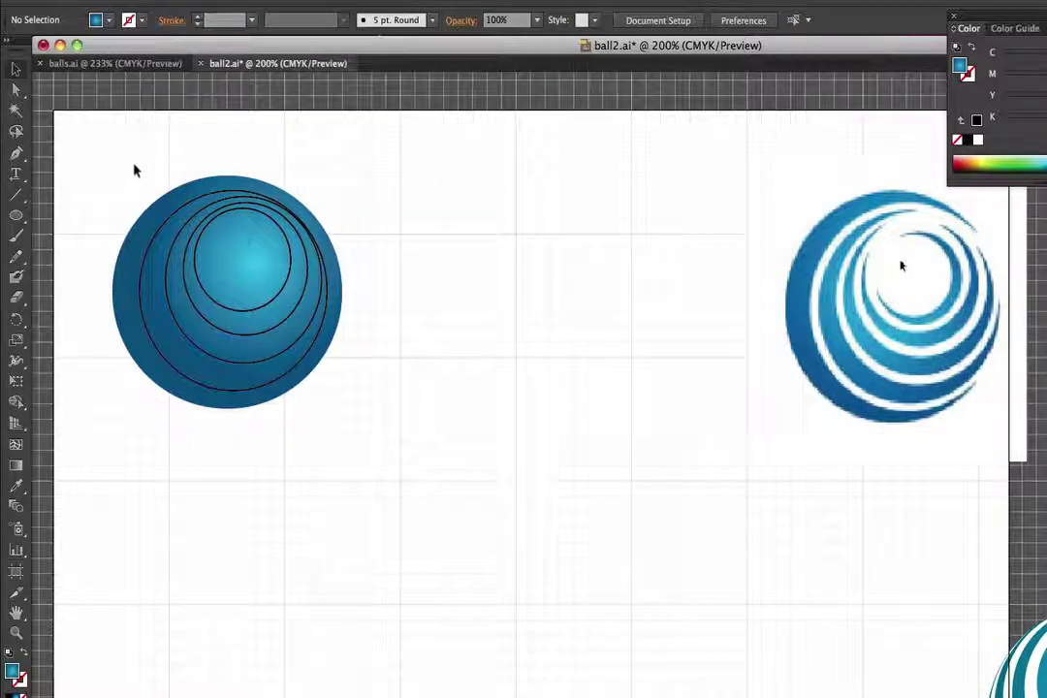
Move the reference logo closer to the blue circle for side-by-side comparison.
drag(142, 170, 331, 437)
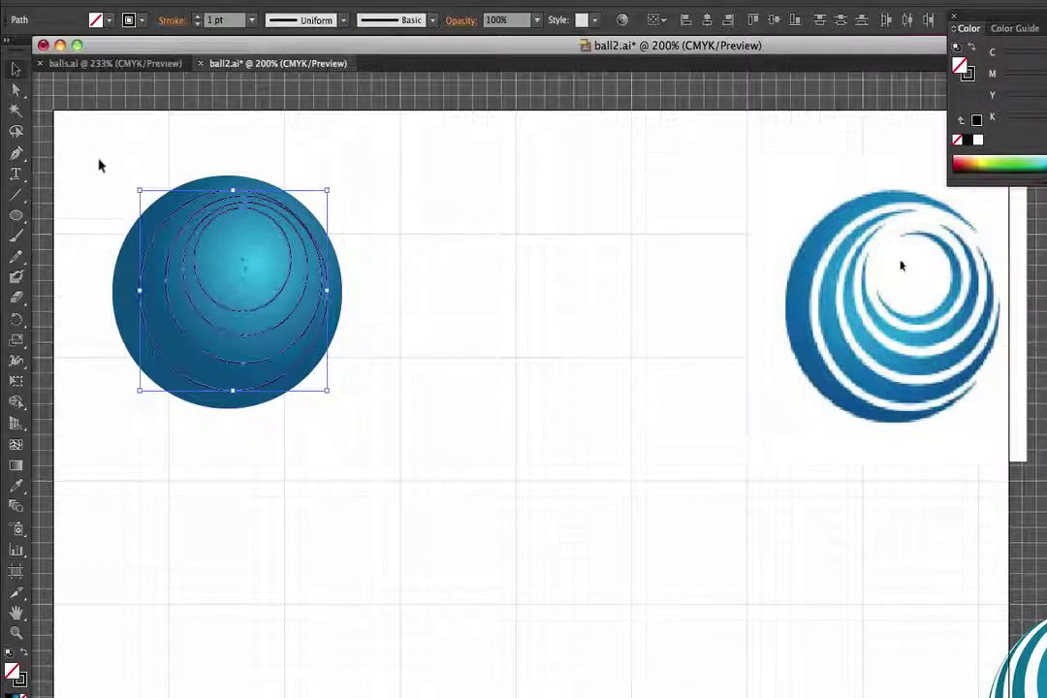
drag(906, 361, 593, 358)
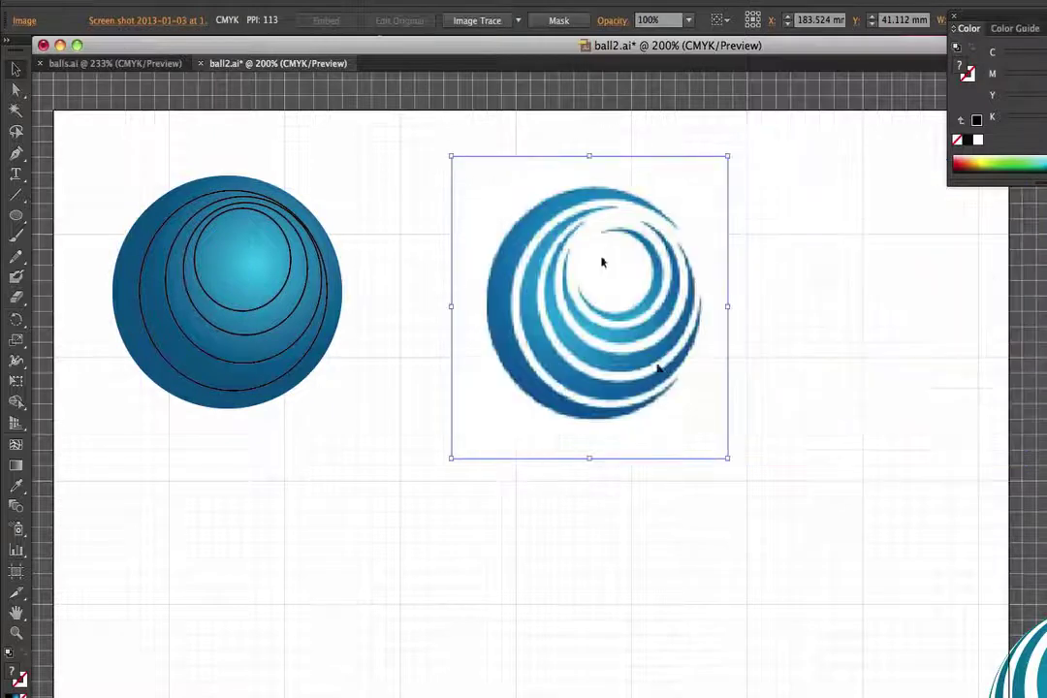
click(393, 394)
Change the stroke colour of all four circle outlines on the blue circle to white.
drag(96, 167, 427, 386)
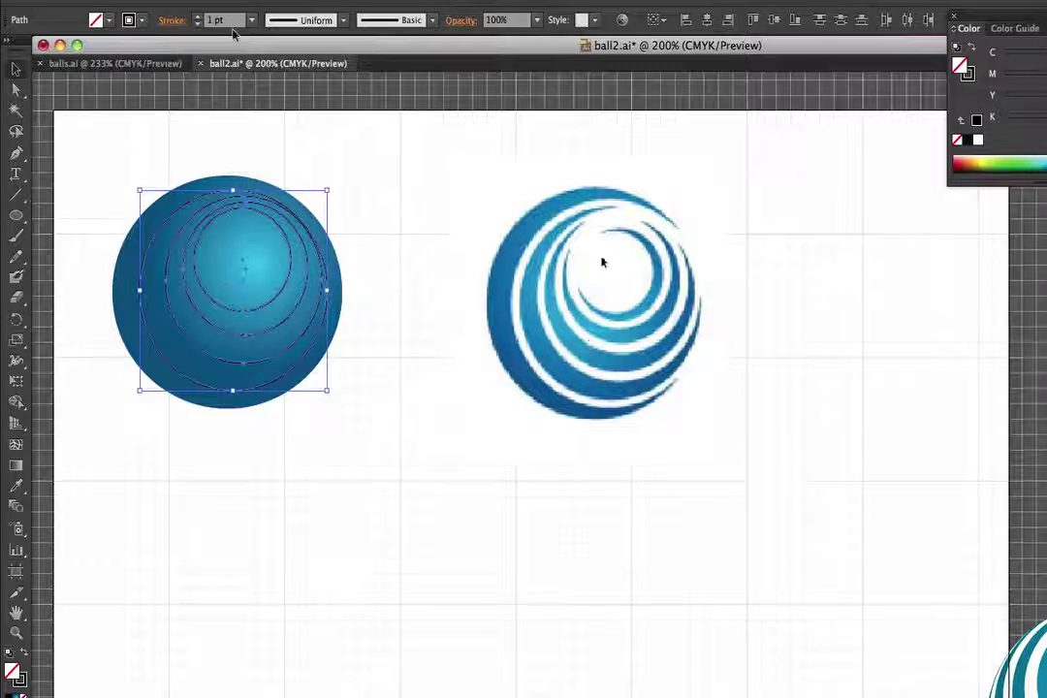
click(22, 679)
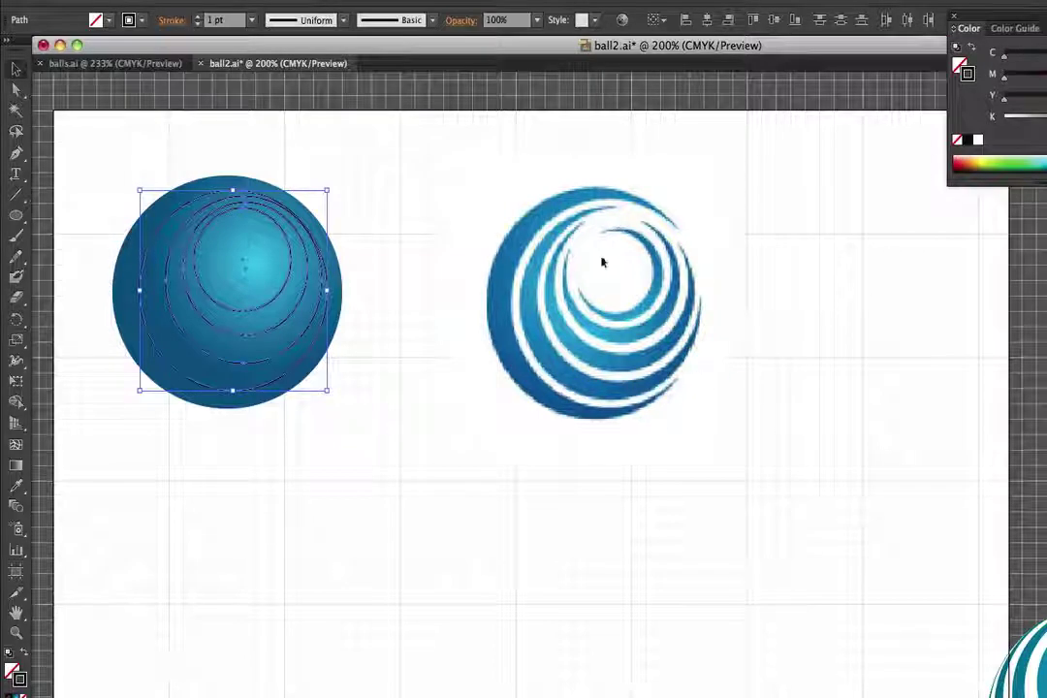
click(978, 140)
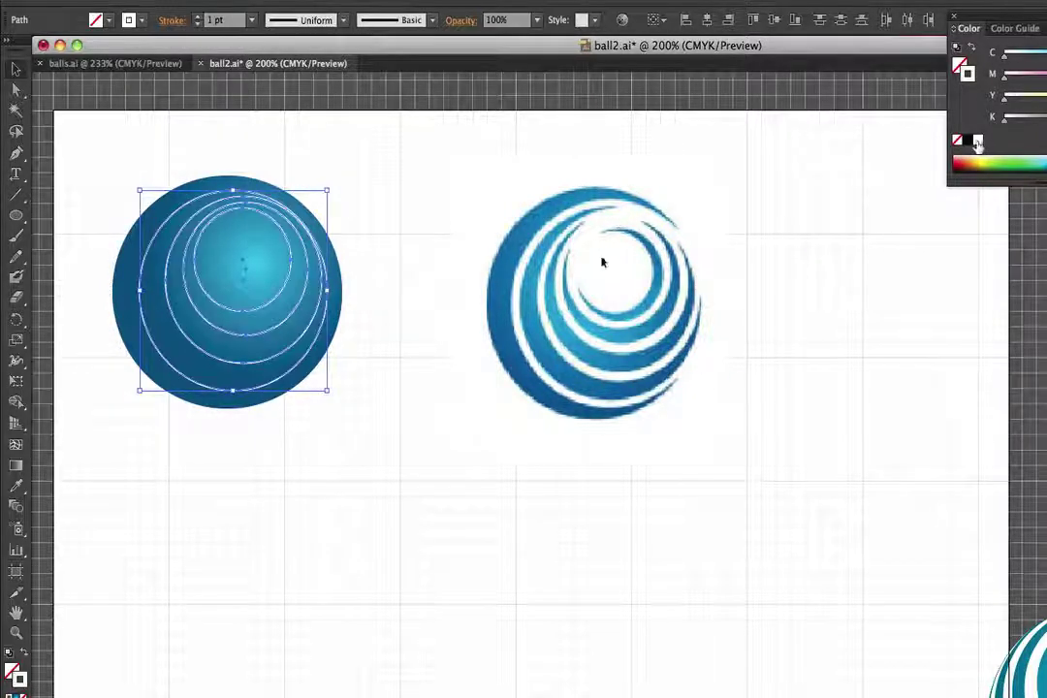
Increase the stroke weight of the four white circle outlines to 6 pt.
click(231, 21)
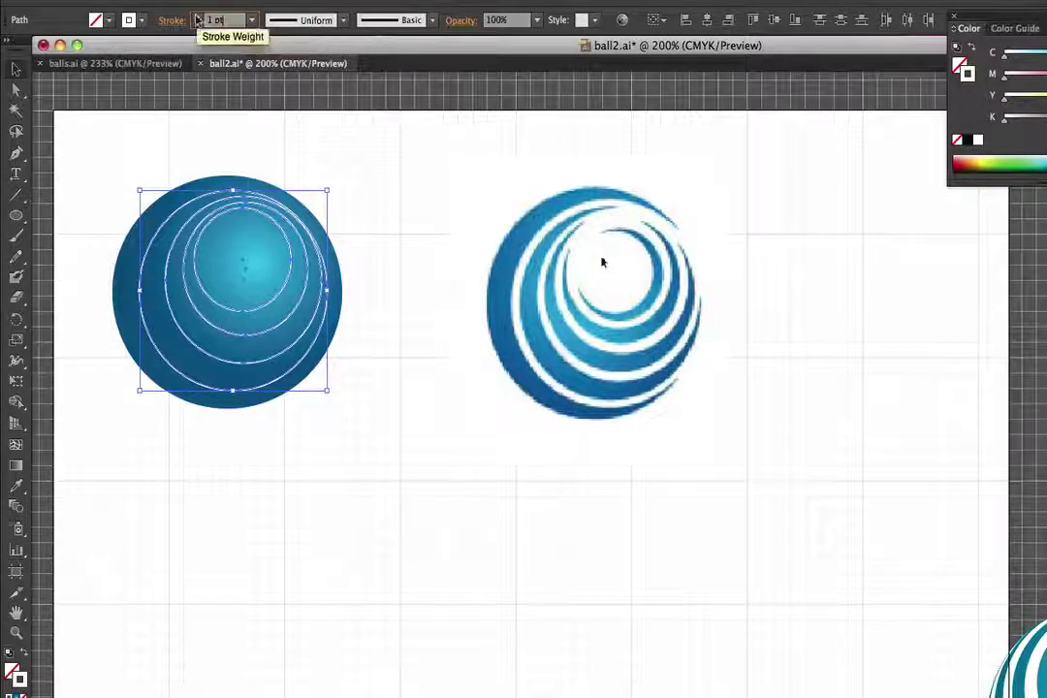
click(252, 21)
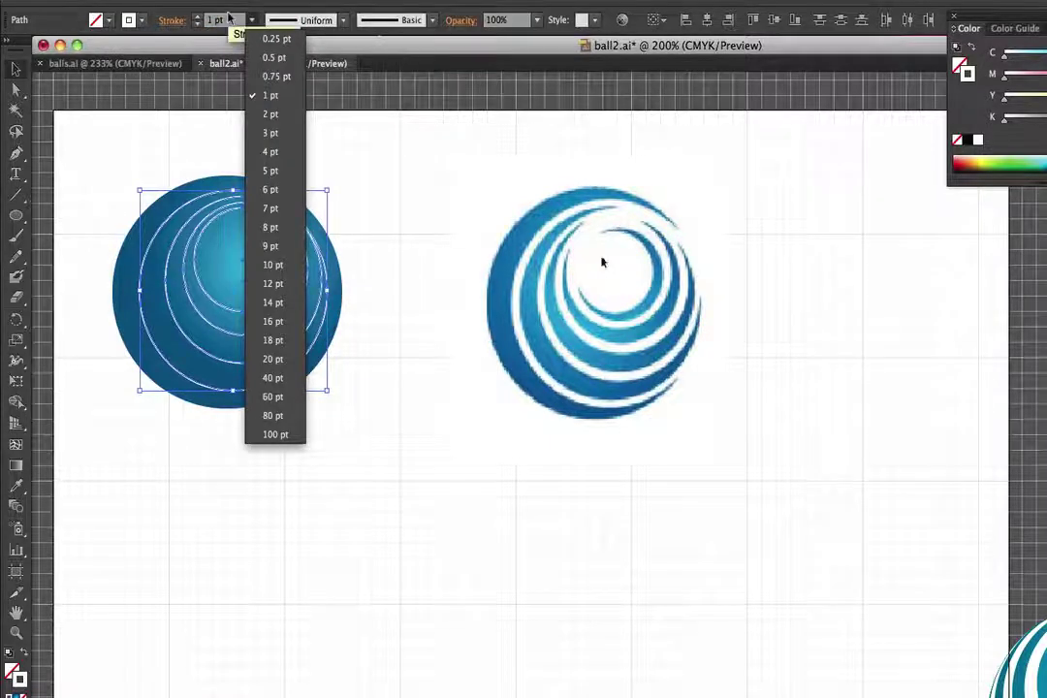
click(229, 21)
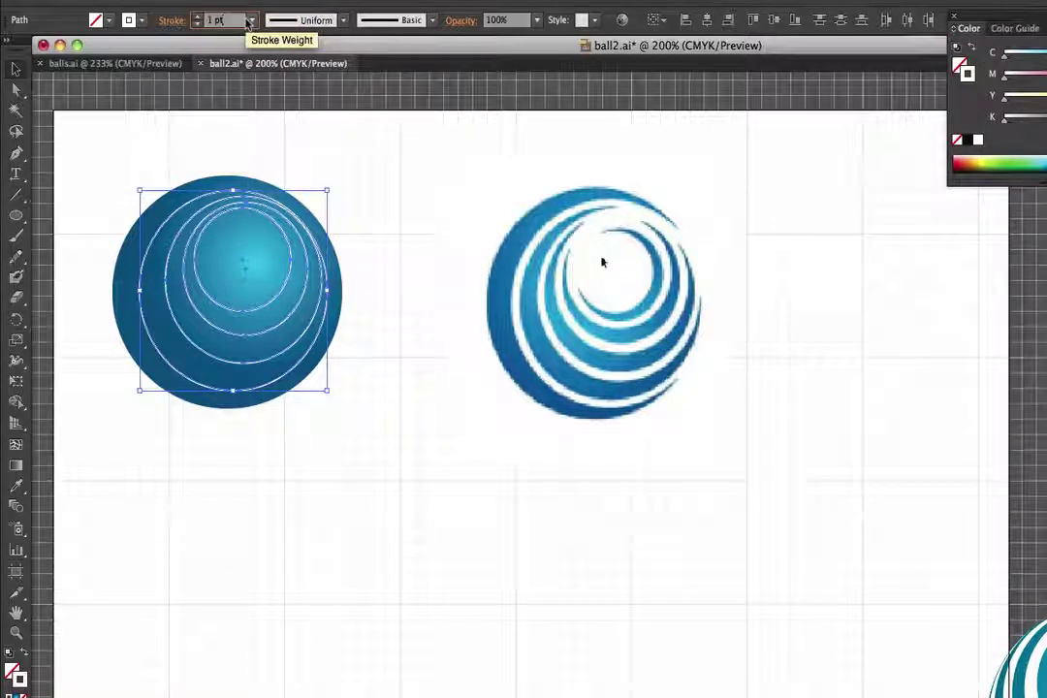
key(Up)
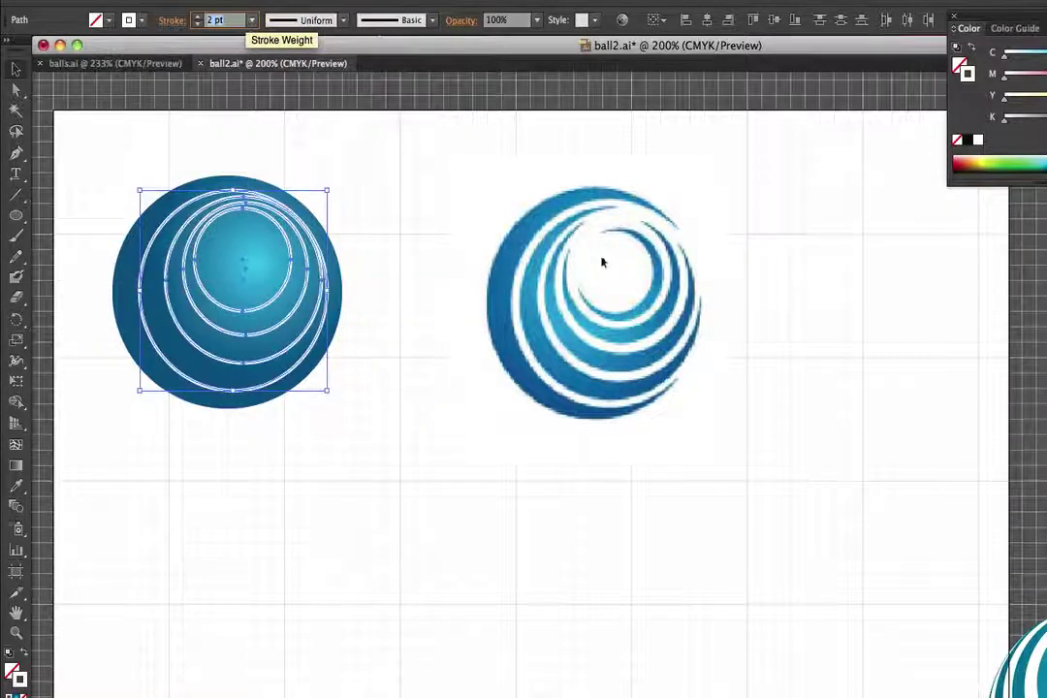
key(Up)
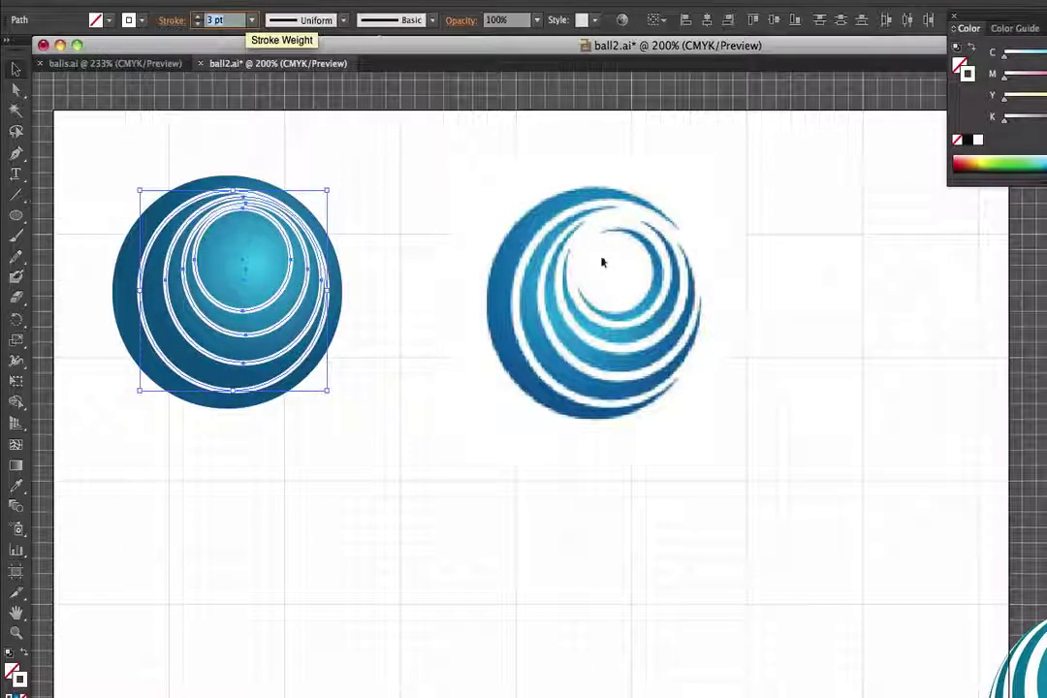
key(Up)
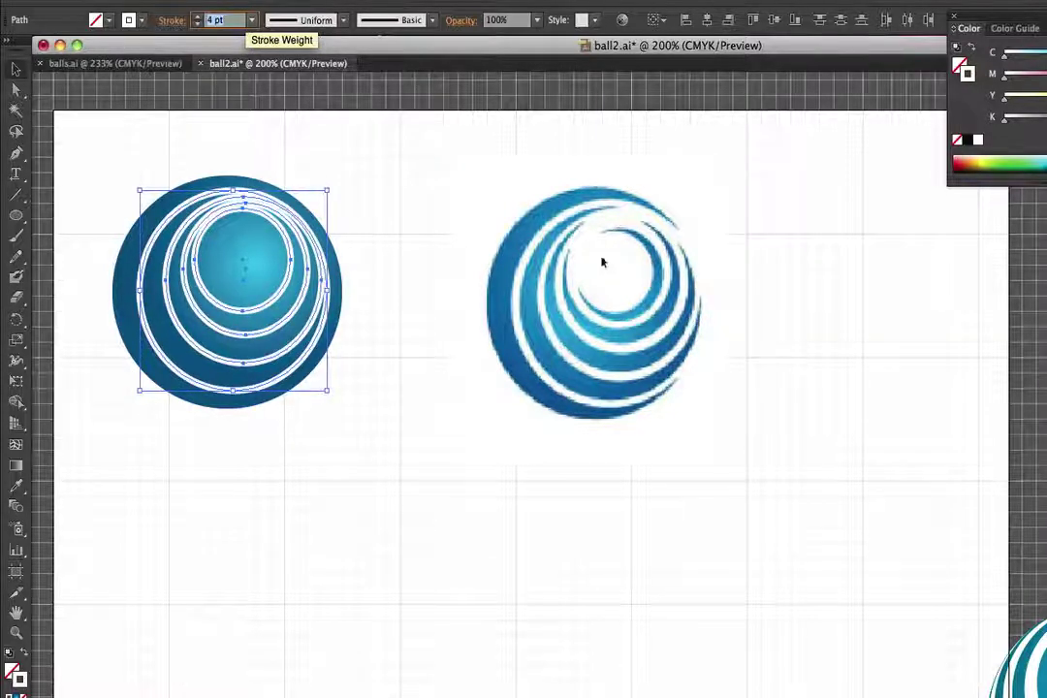
key(Up)
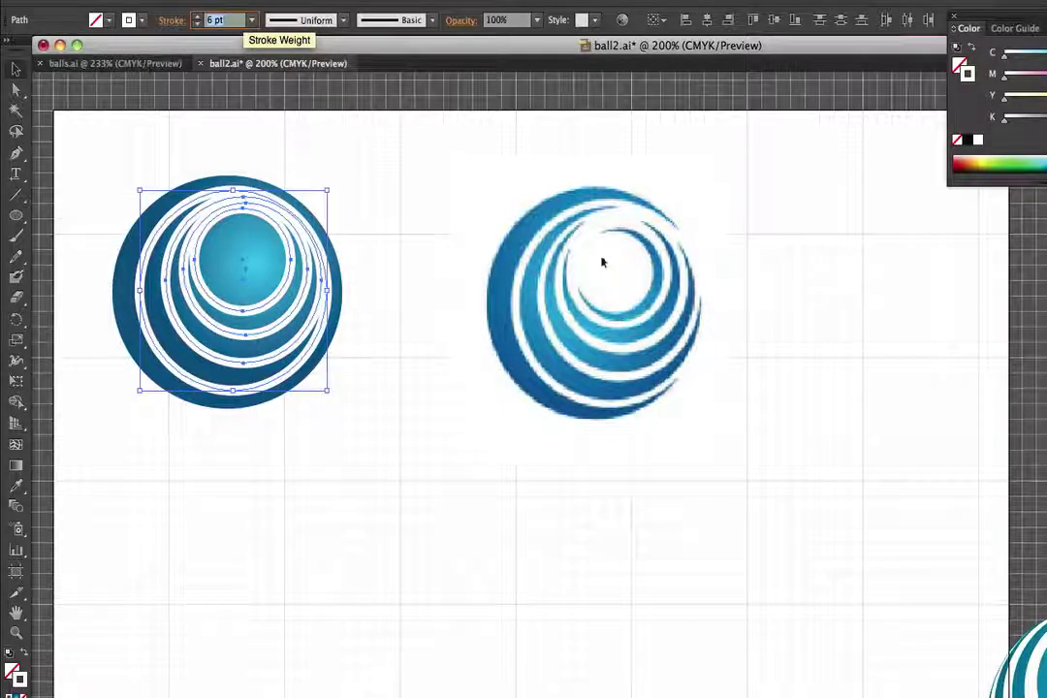
Set the stroke weight of the four white circle outlines to 5.5 pt.
key(Down)
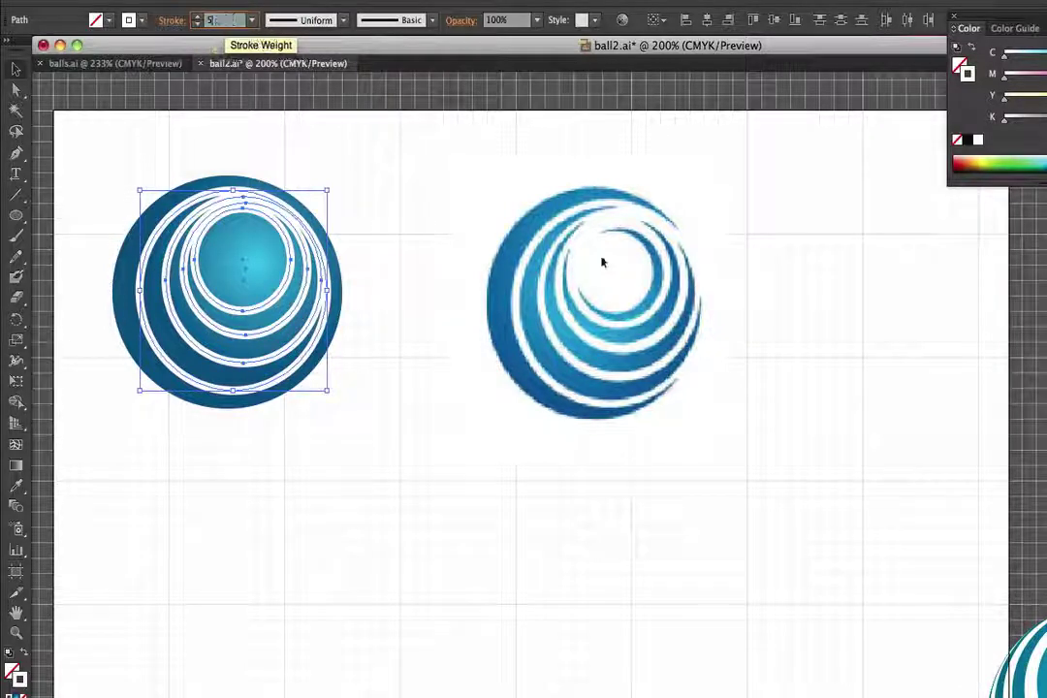
text(5)
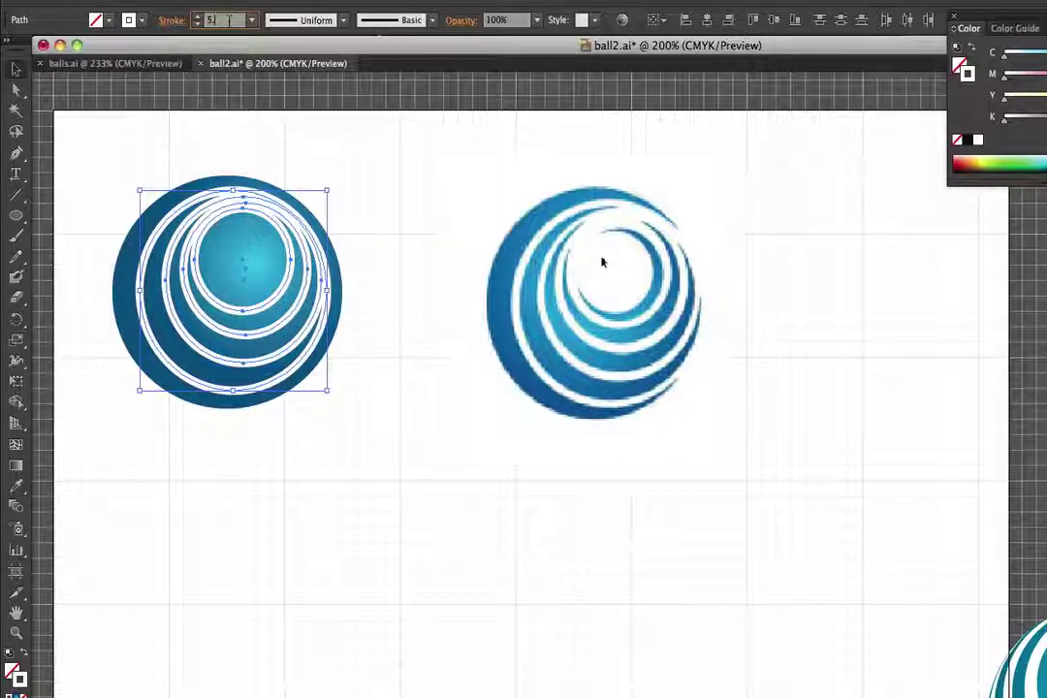
text(.5)
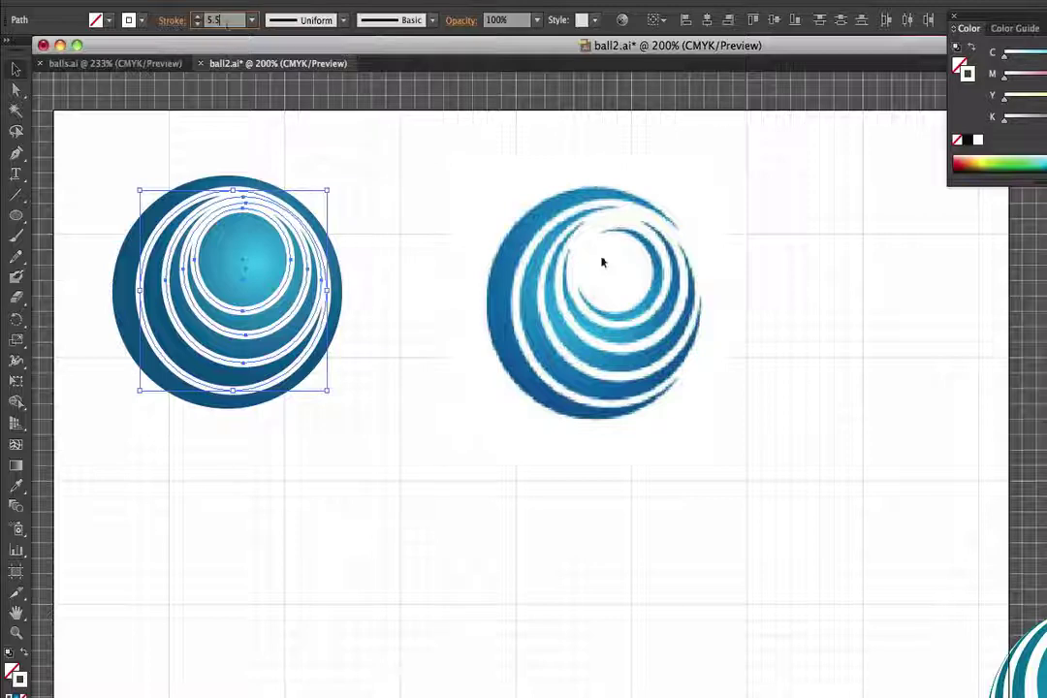
click(271, 150)
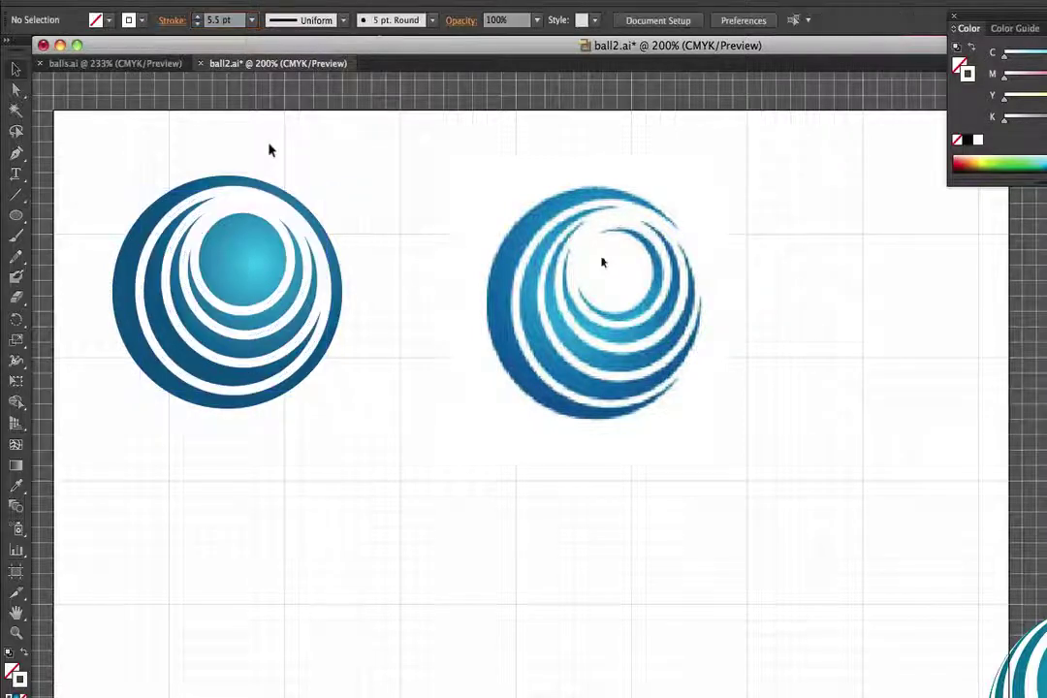
Nudge all four white circle outlines right until the outer ones overlap the blue circle's right edge.
drag(169, 159, 338, 421)
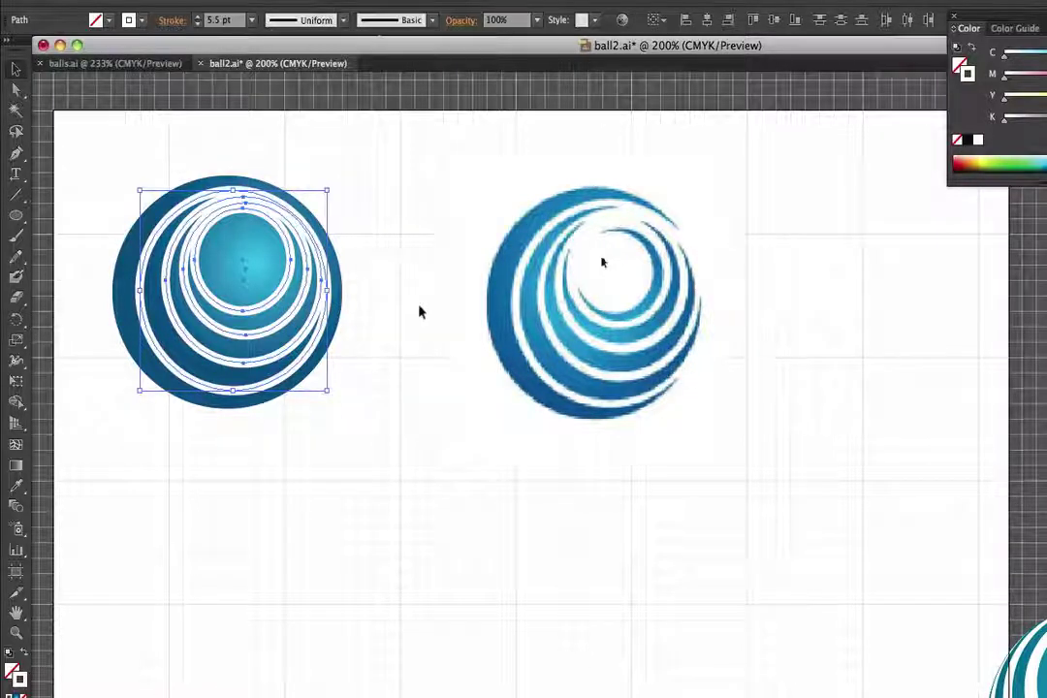
key(Right)
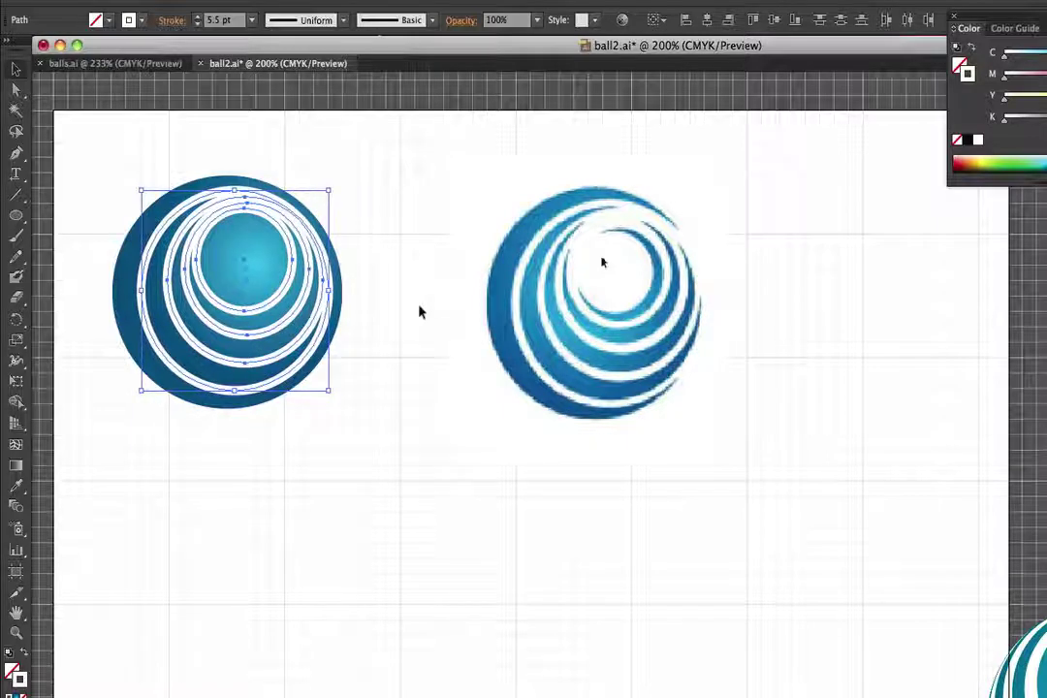
key(Right)
key(Right)
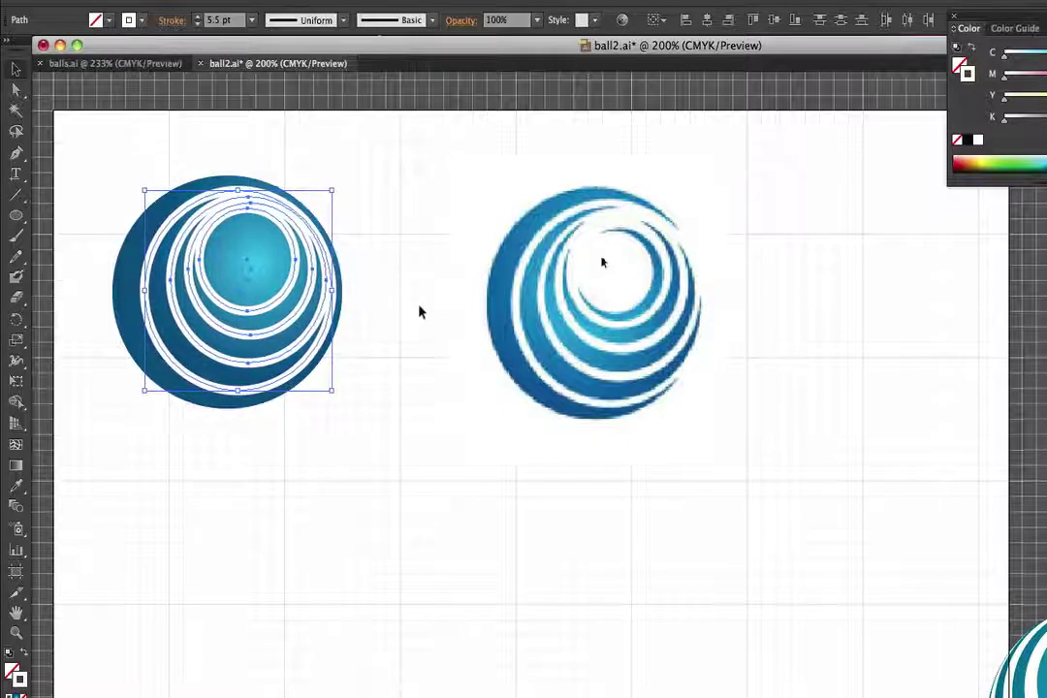
key(Right)
key(Right)
key(Right)
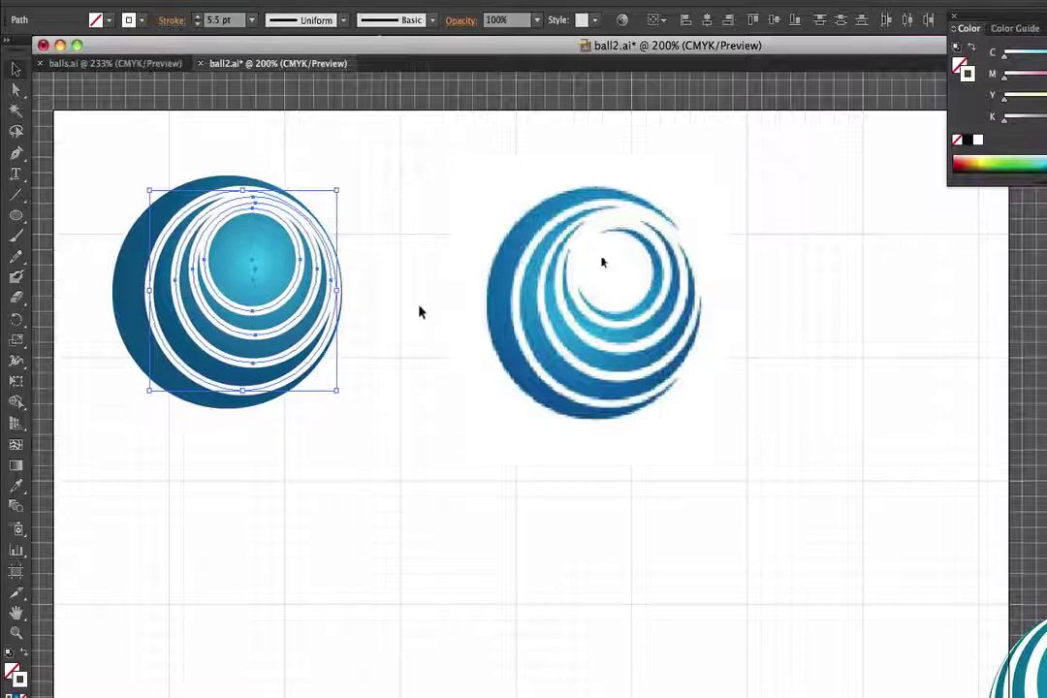
key(Right)
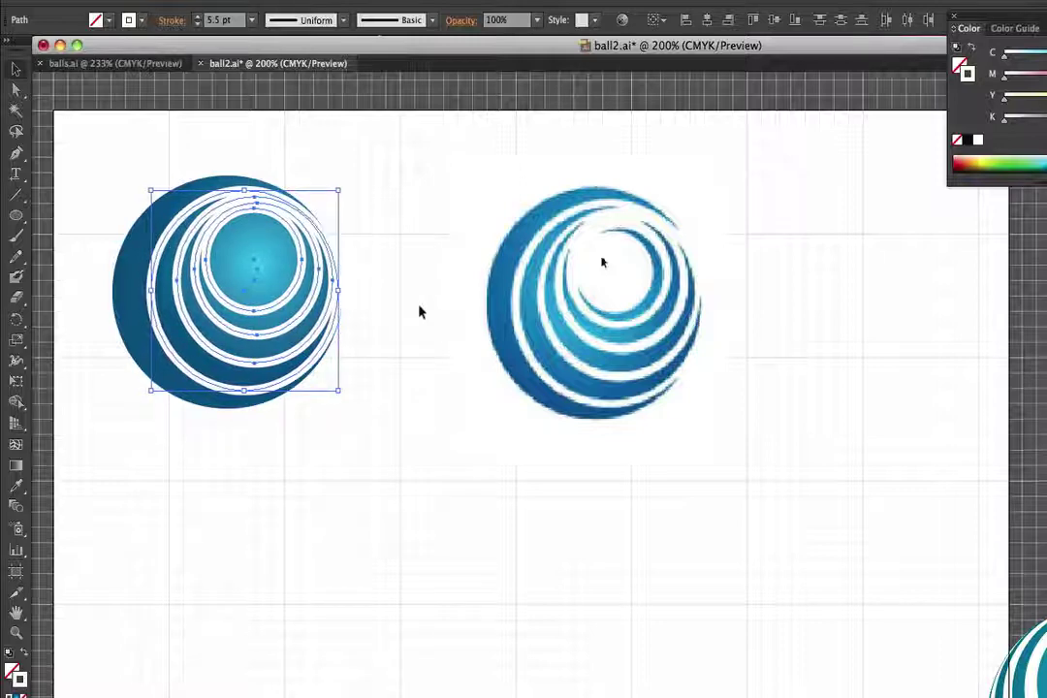
key(Right)
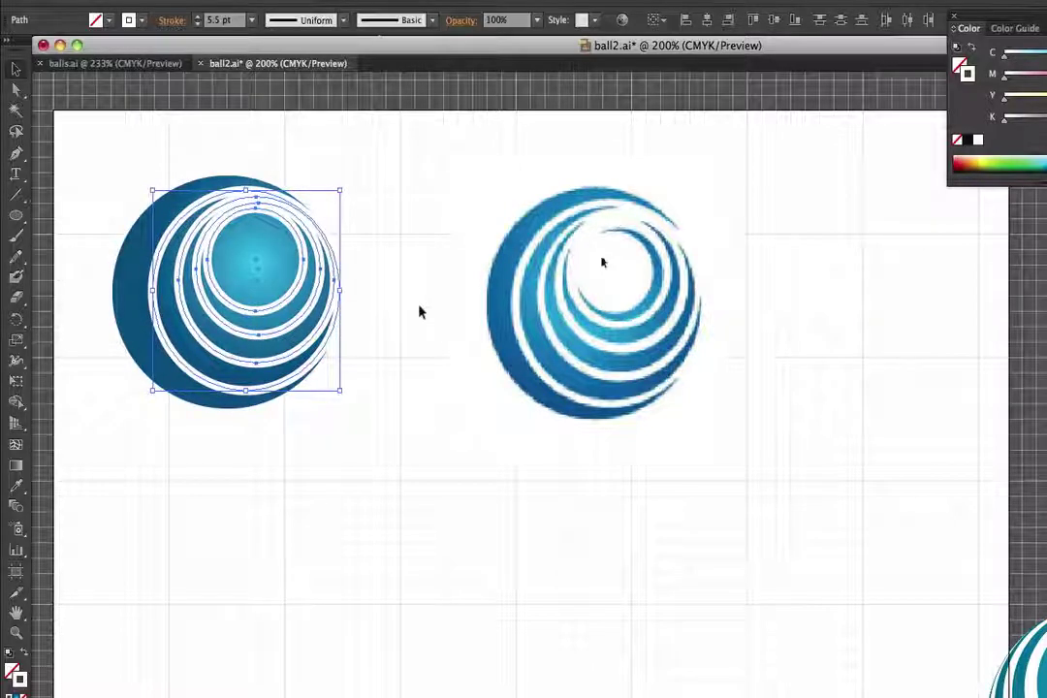
key(Right)
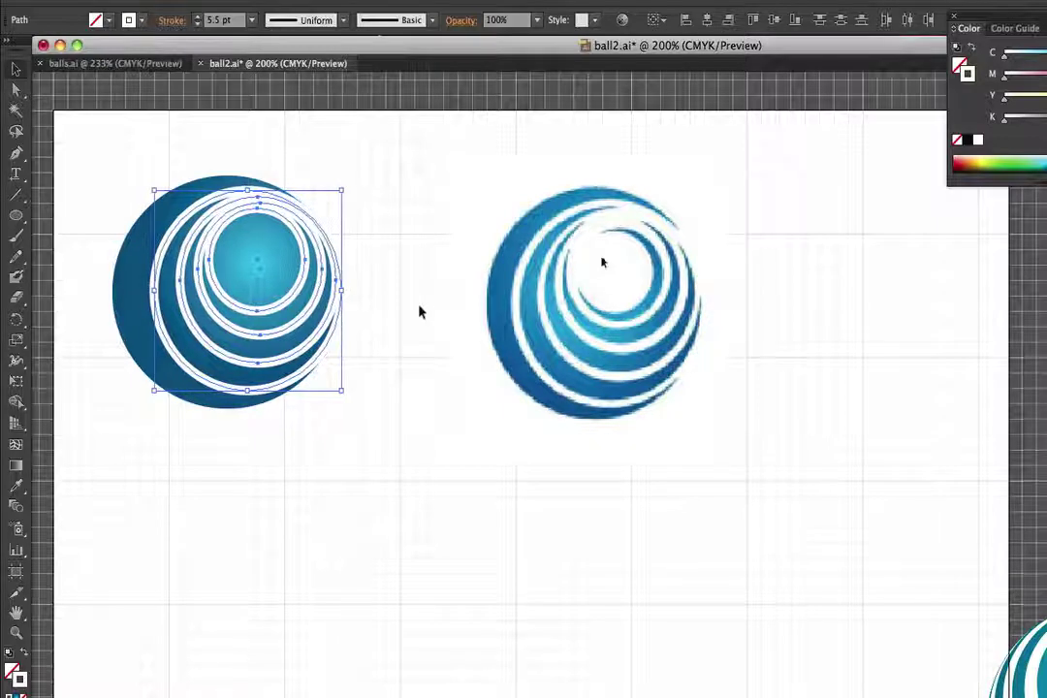
key(Left)
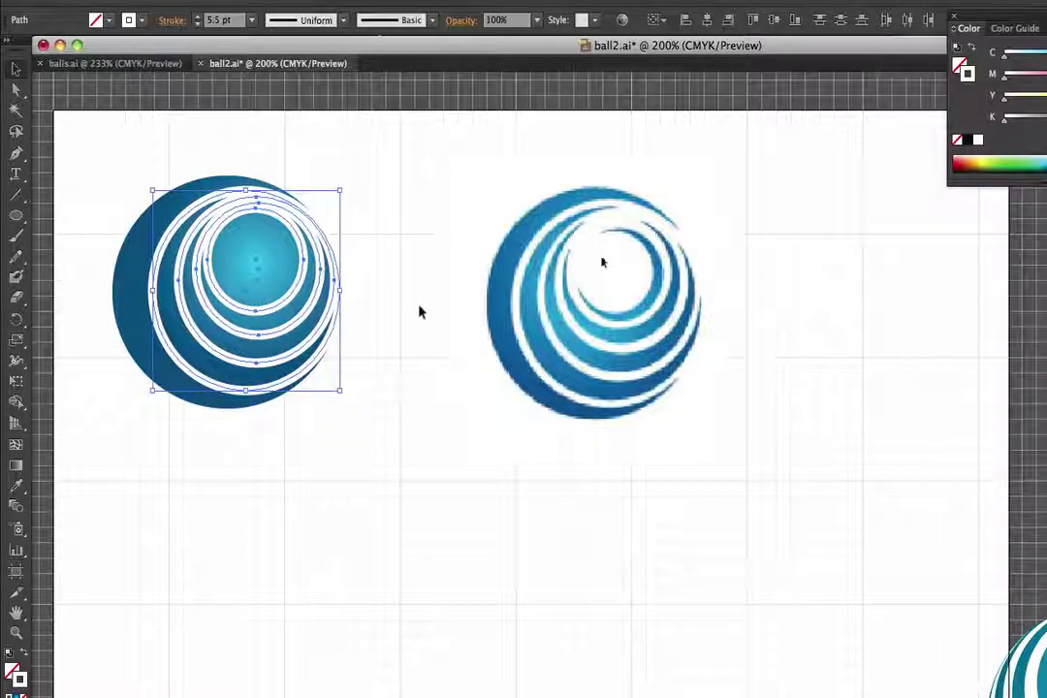
click(396, 285)
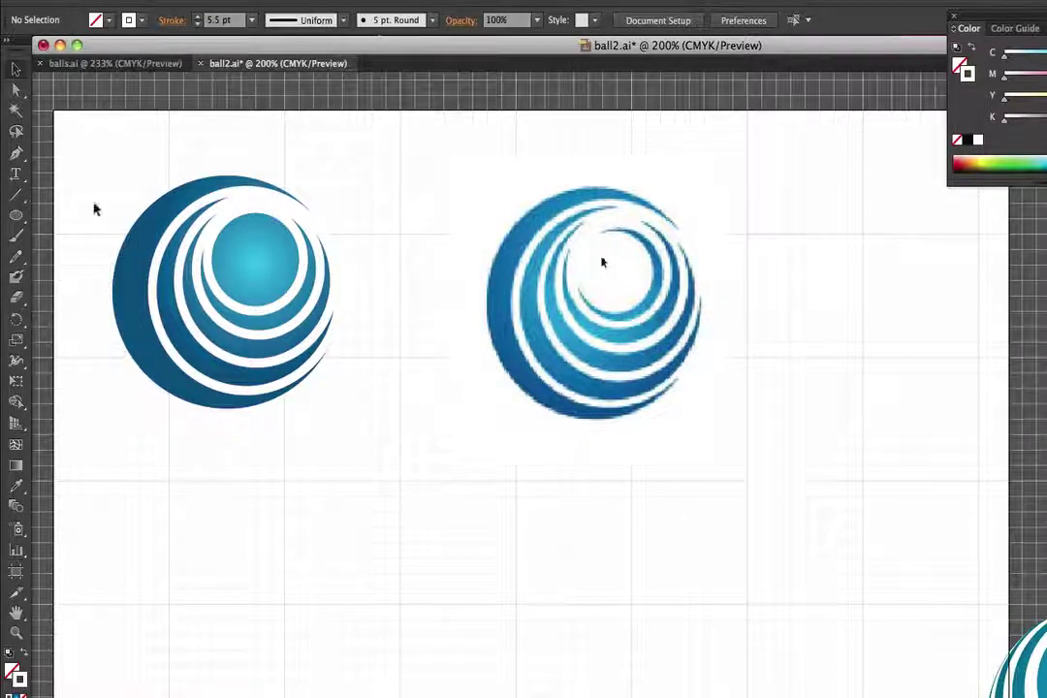
Unlock the blue circle and pull its left edge inward to make it about 48.3 mm wide.
click(208, 2)
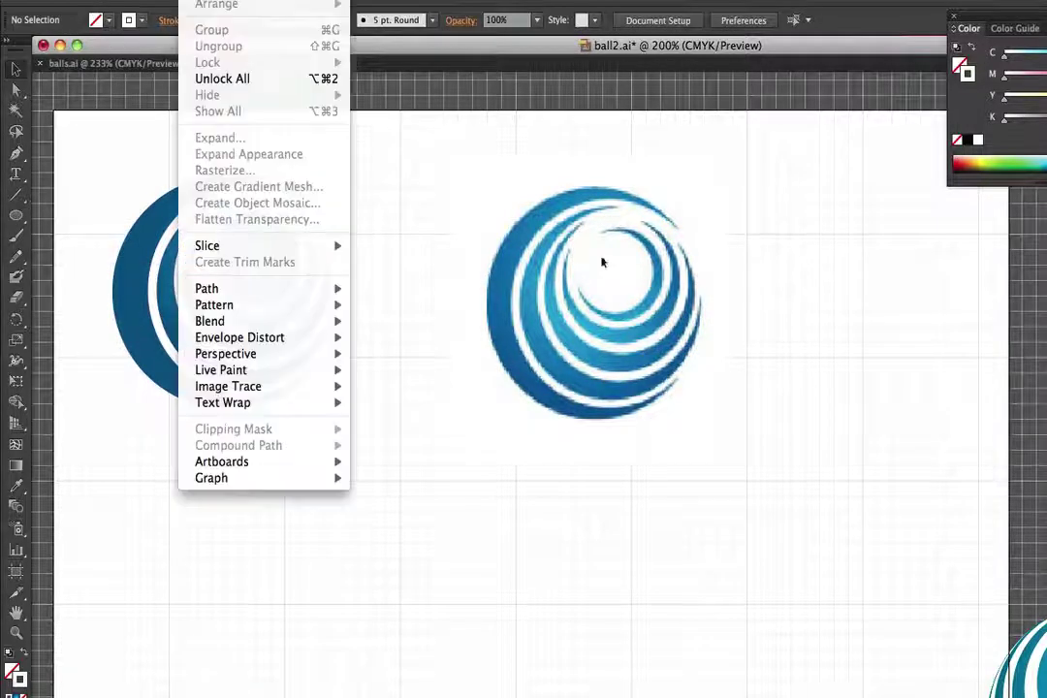
click(218, 80)
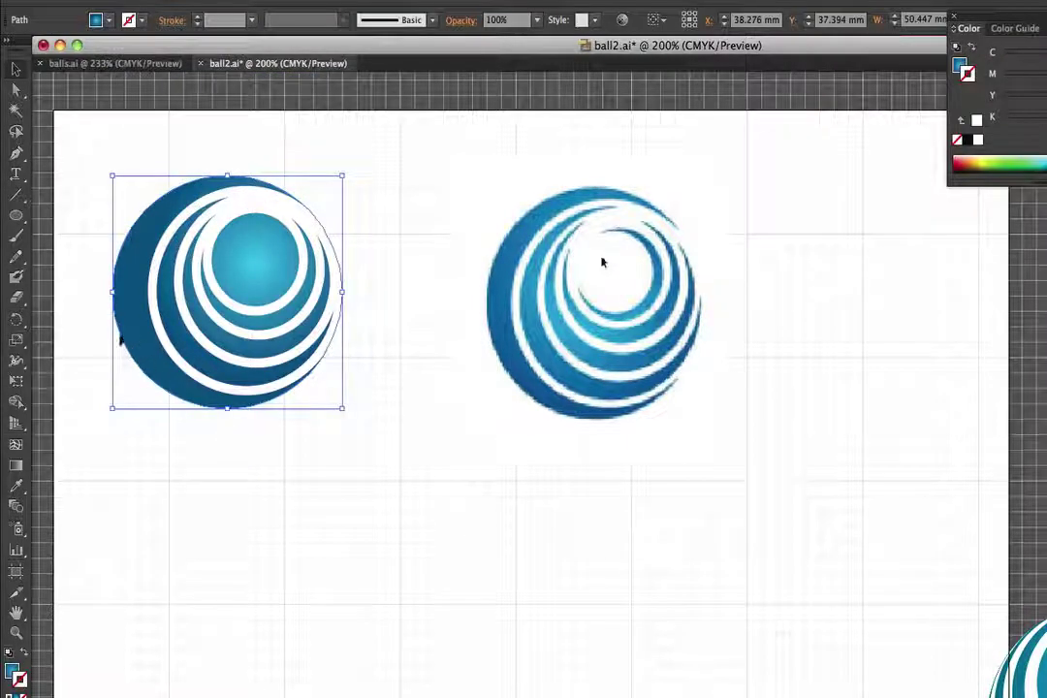
drag(110, 292, 121, 293)
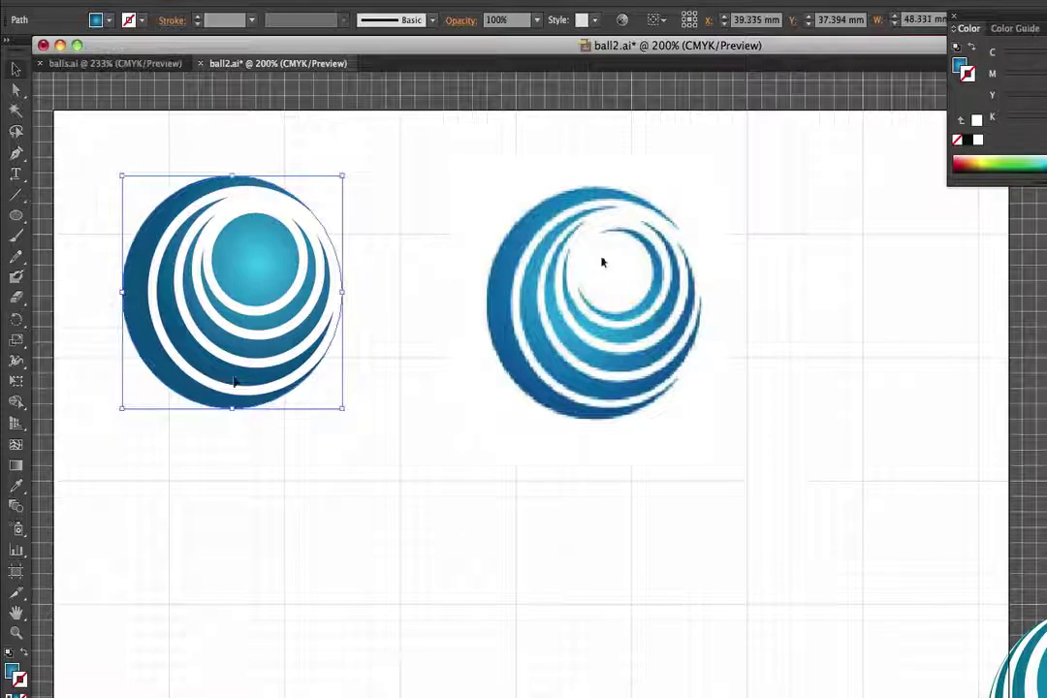
click(412, 345)
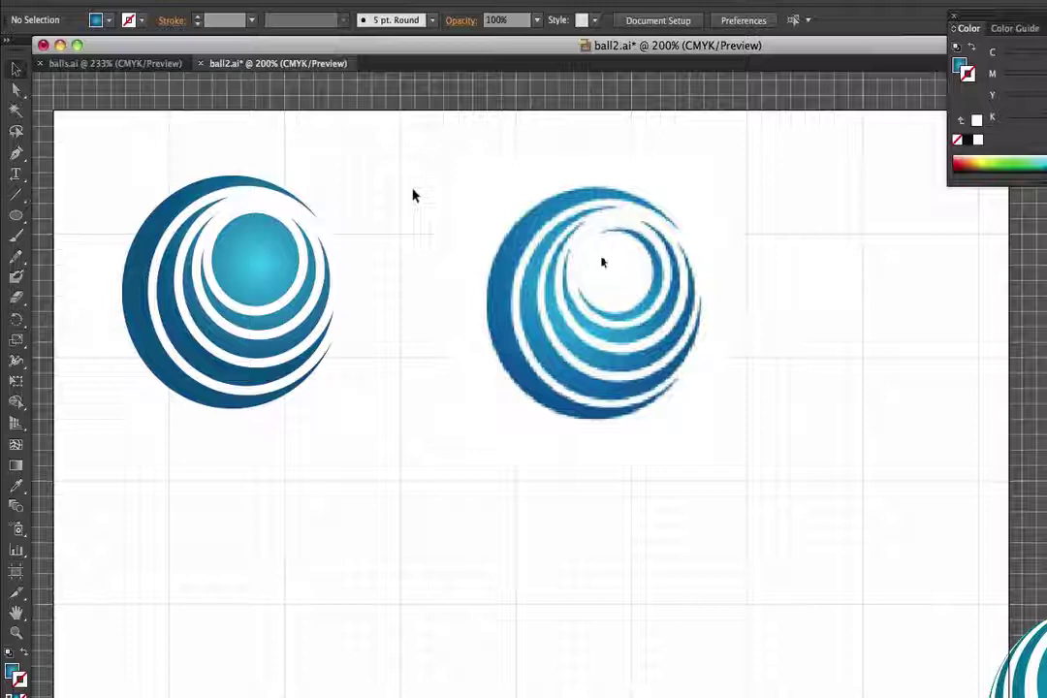
Lock the narrowed blue circle again beneath the white outlines.
click(158, 368)
click(194, 0)
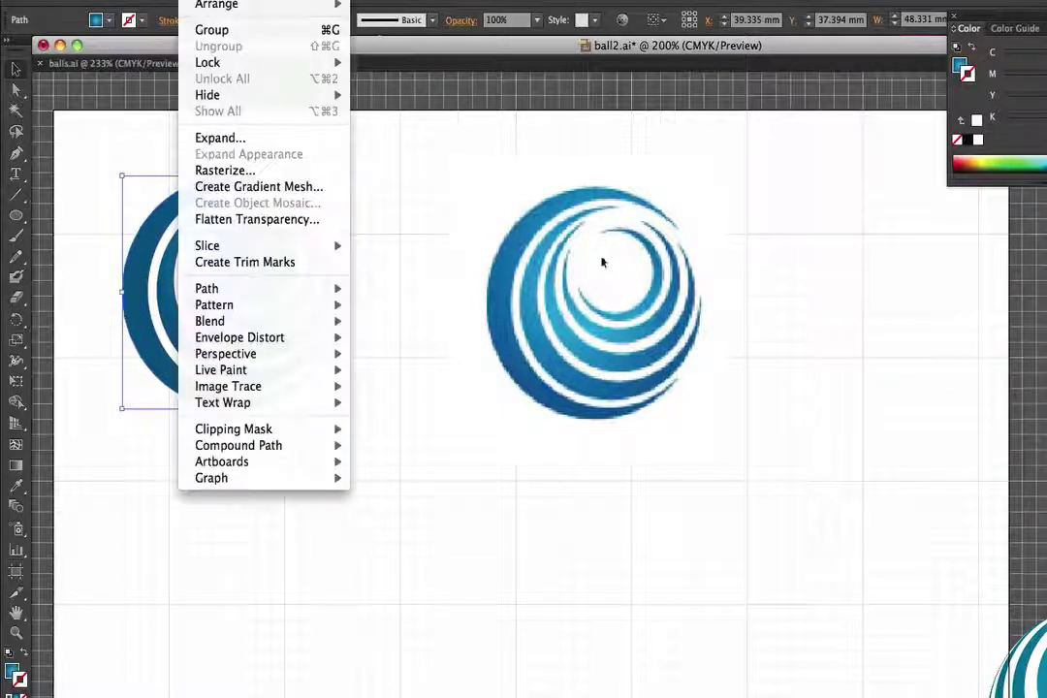
mouse_move(194, 62)
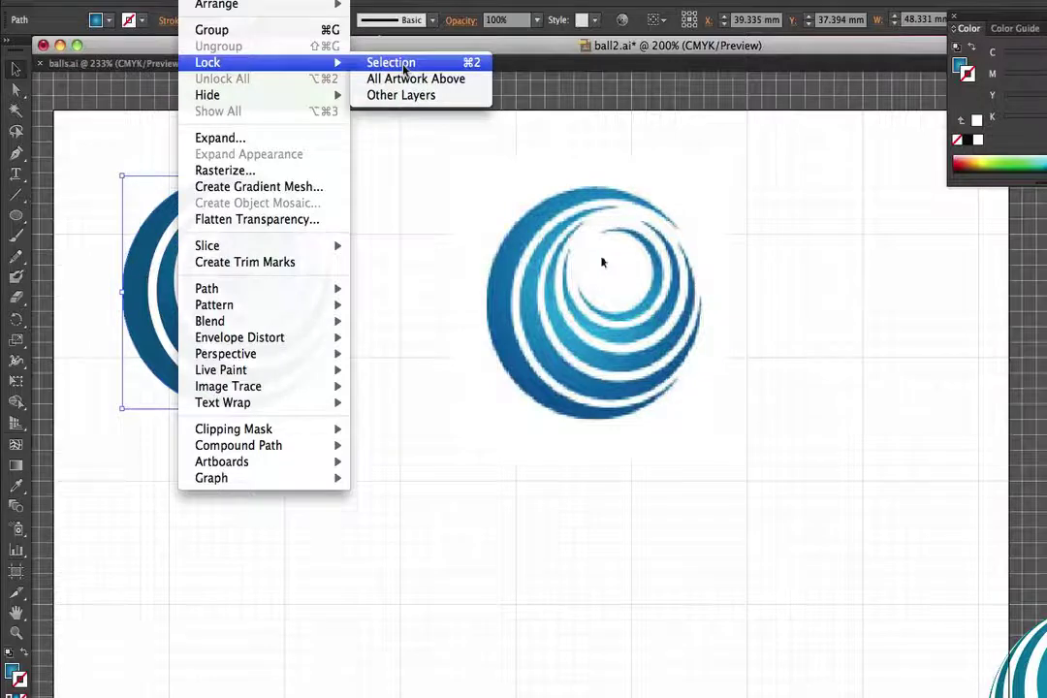
click(403, 68)
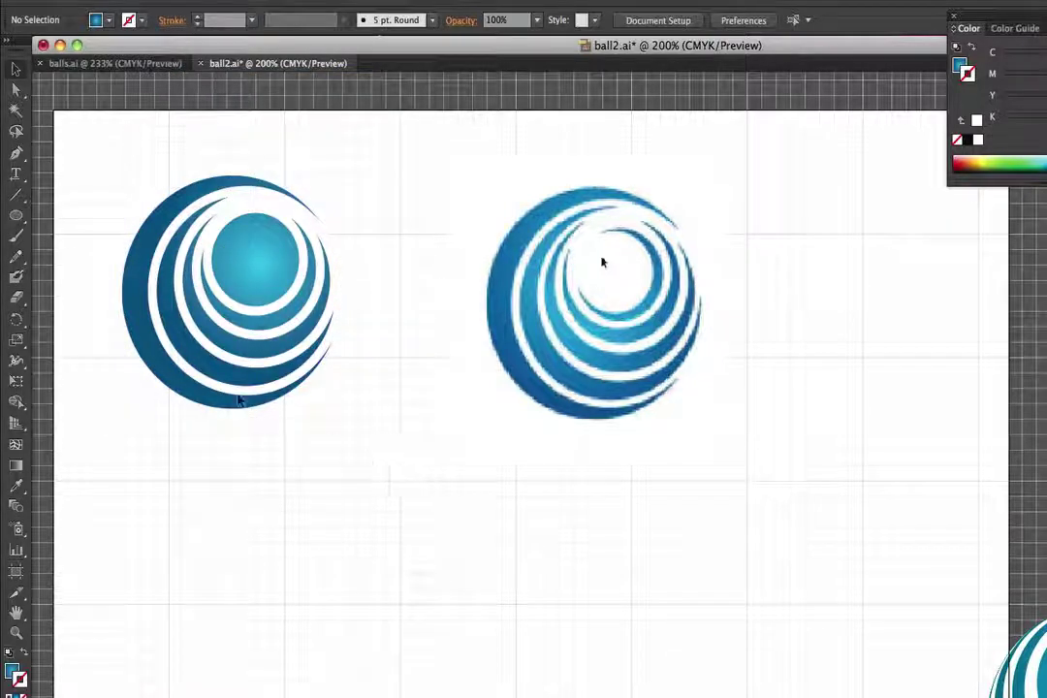
key(super+alt+2)
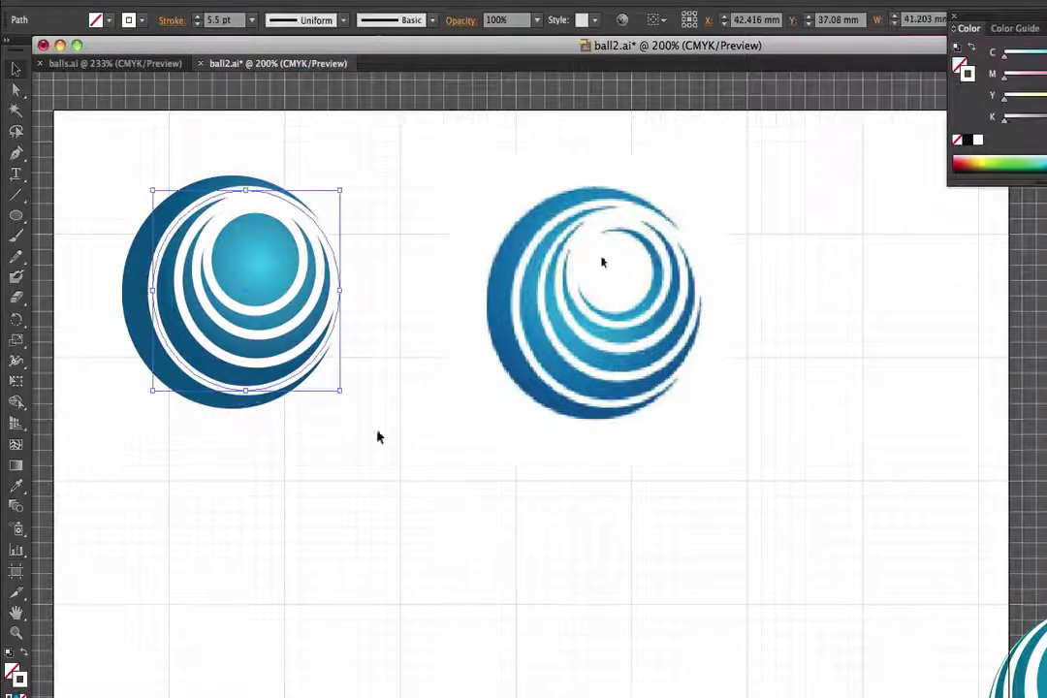
click(485, 504)
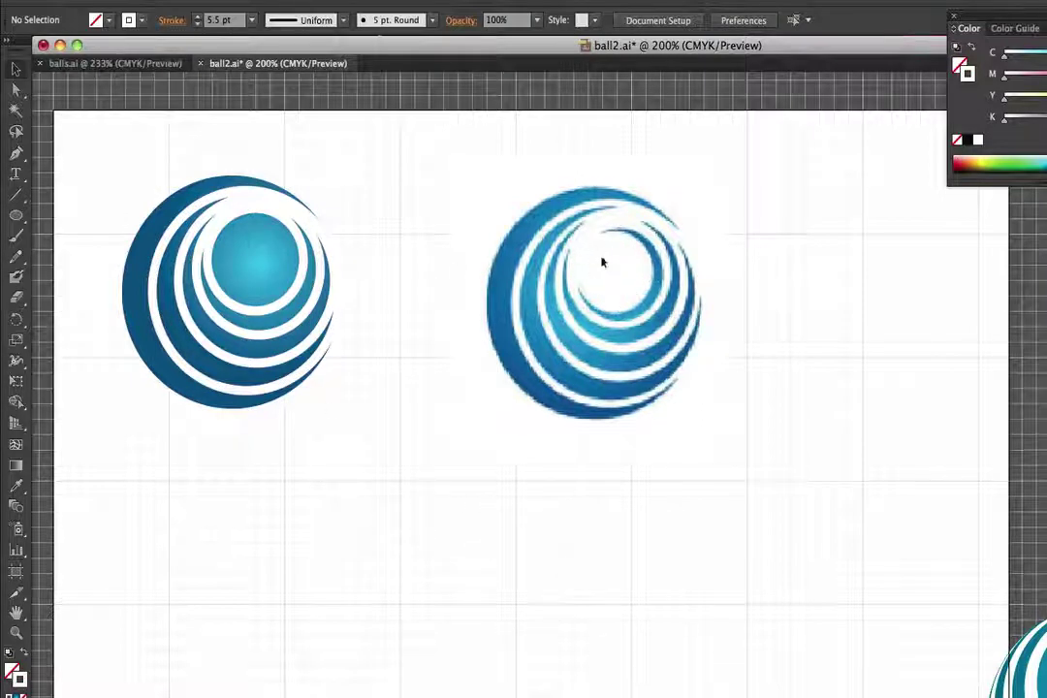
Bring the small 17.143 mm wide white circle between the two balls and remove its black stroke.
key(shift+b)
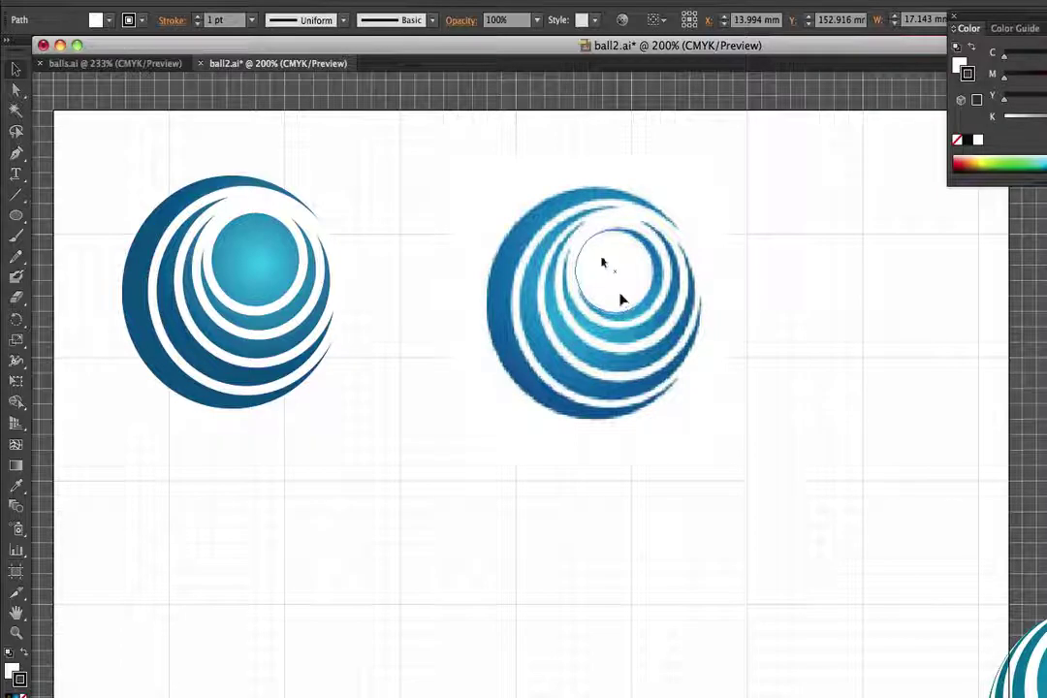
drag(621, 299, 441, 421)
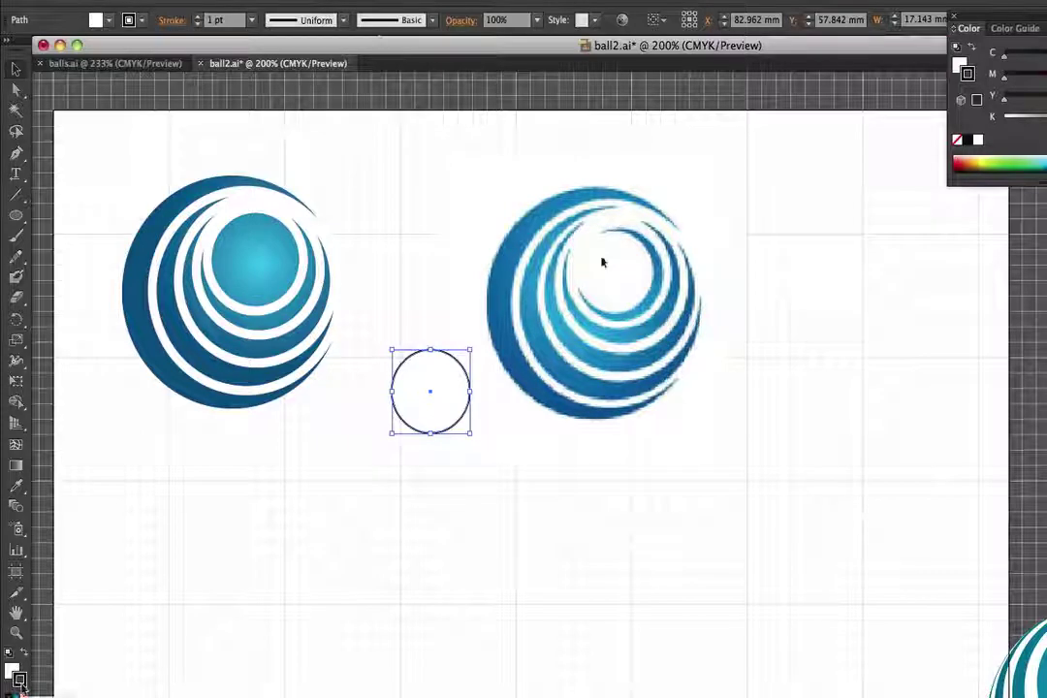
key(/)
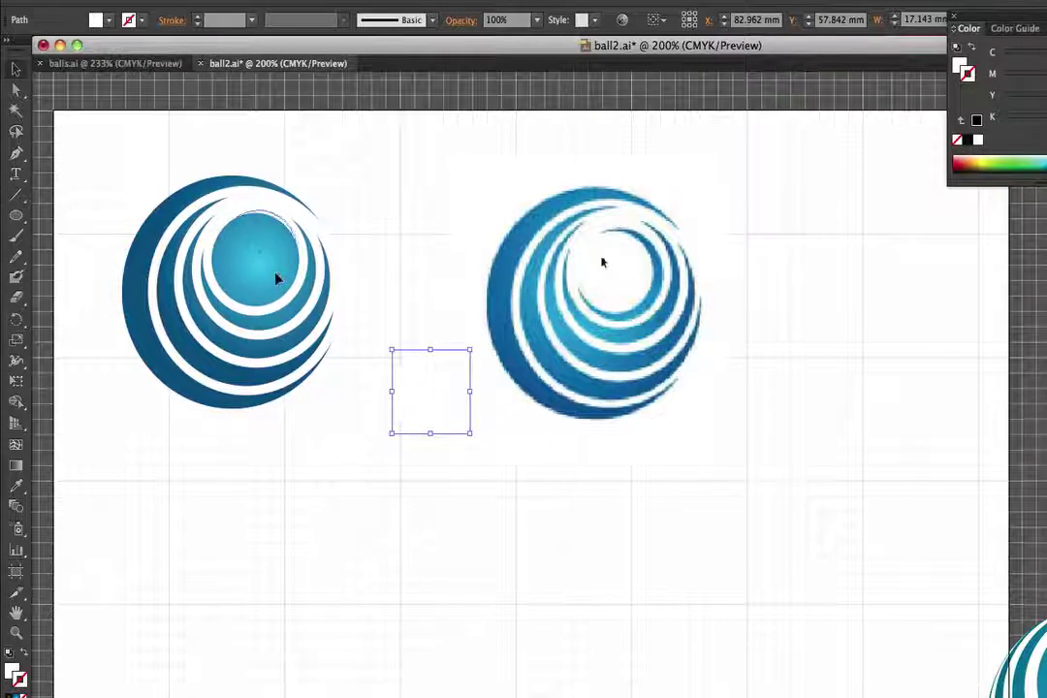
Place the white circle over the ball's bright centre, offset to the left so a thin blue crescent remains.
drag(465, 428, 293, 288)
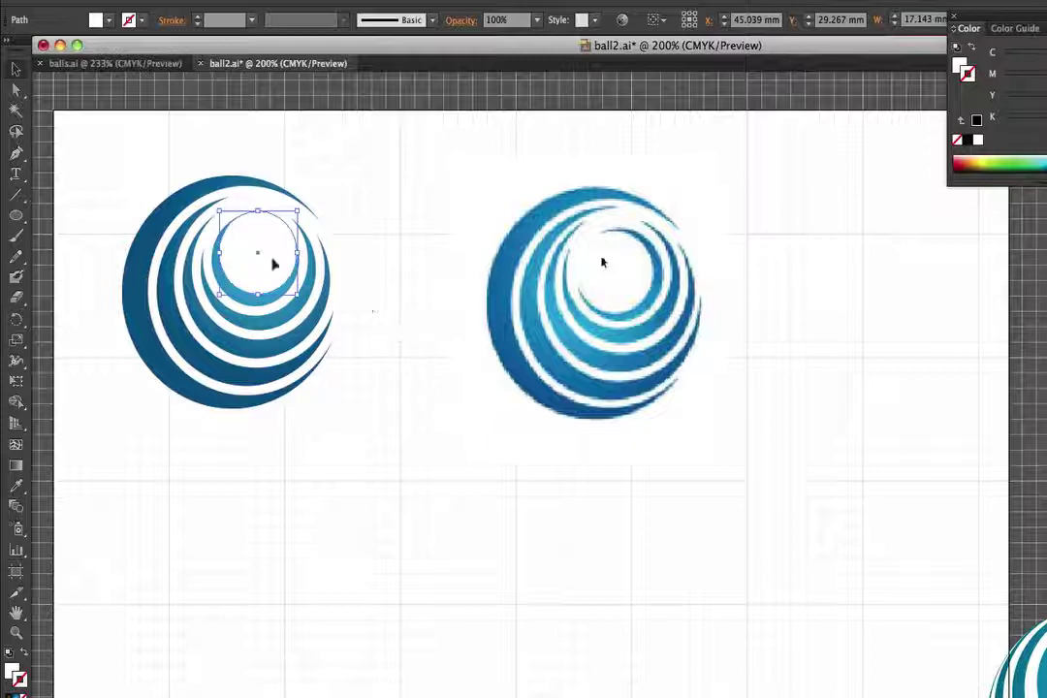
drag(262, 271, 253, 273)
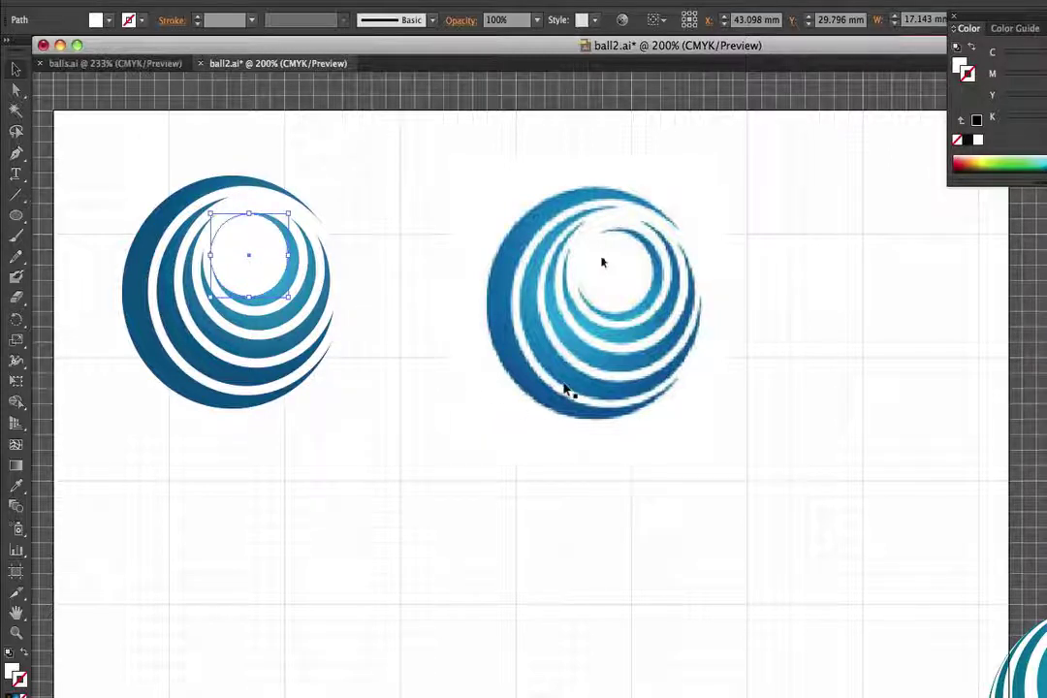
key(Down)
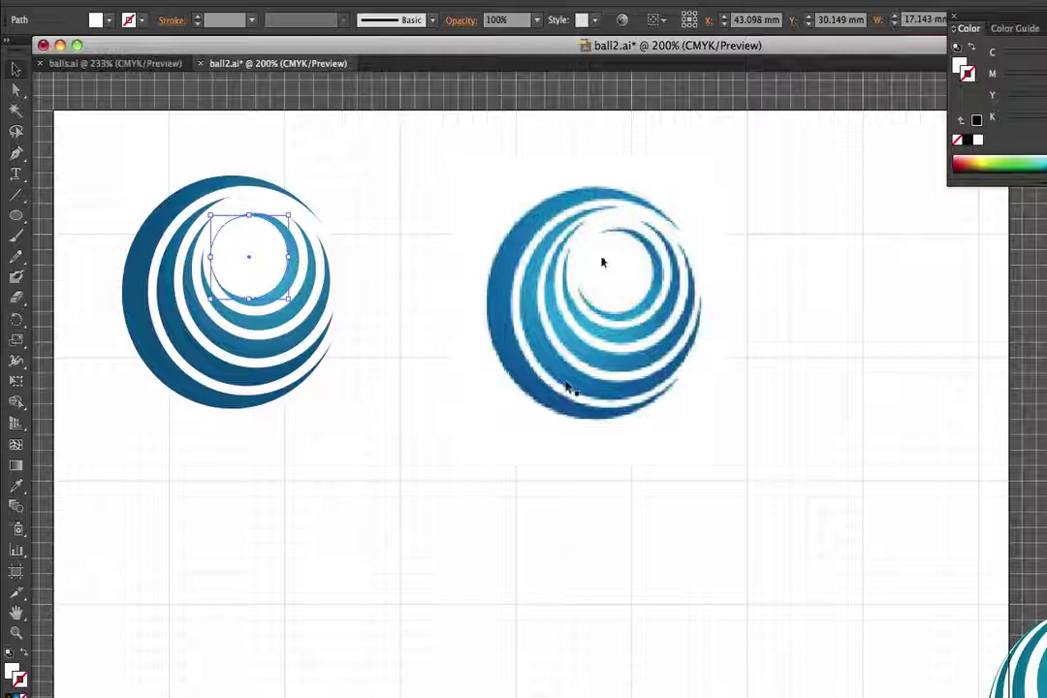
click(424, 452)
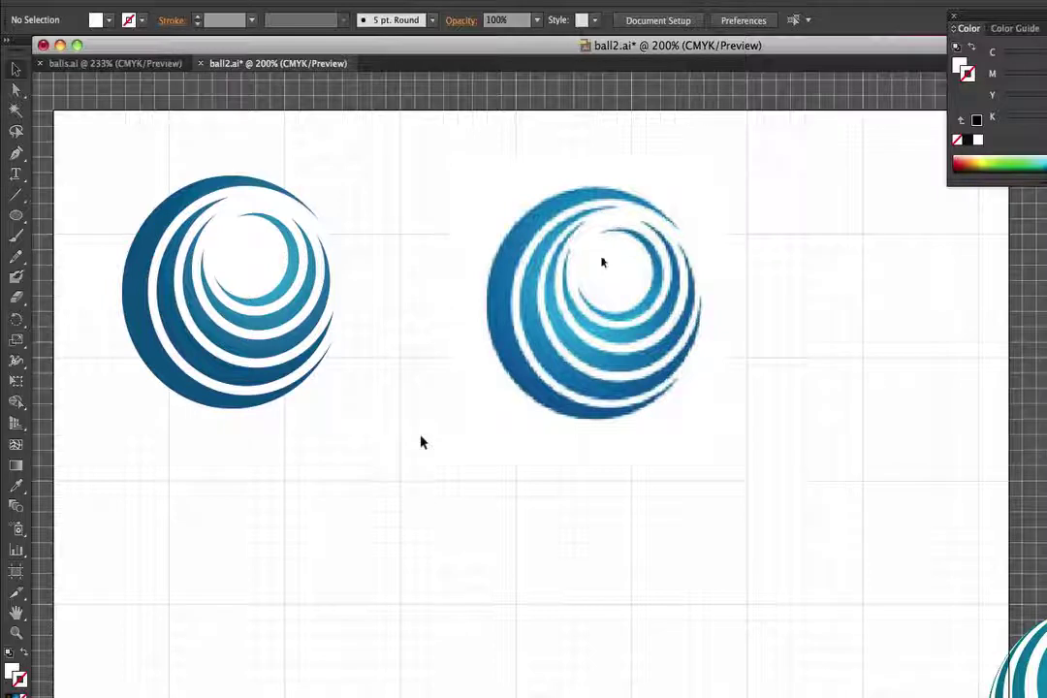
Move the teal spiral-striped ball onto the artboard, below and to the right of the reference logo.
drag(958, 605, 1043, 694)
drag(928, 687, 897, 503)
click(900, 509)
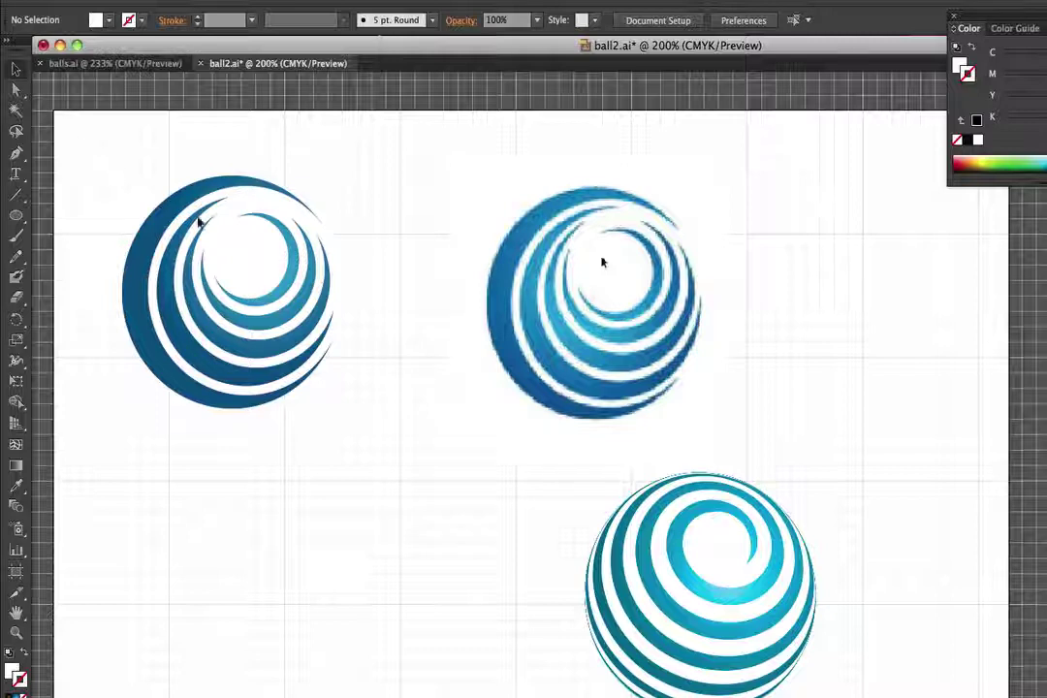
click(694, 596)
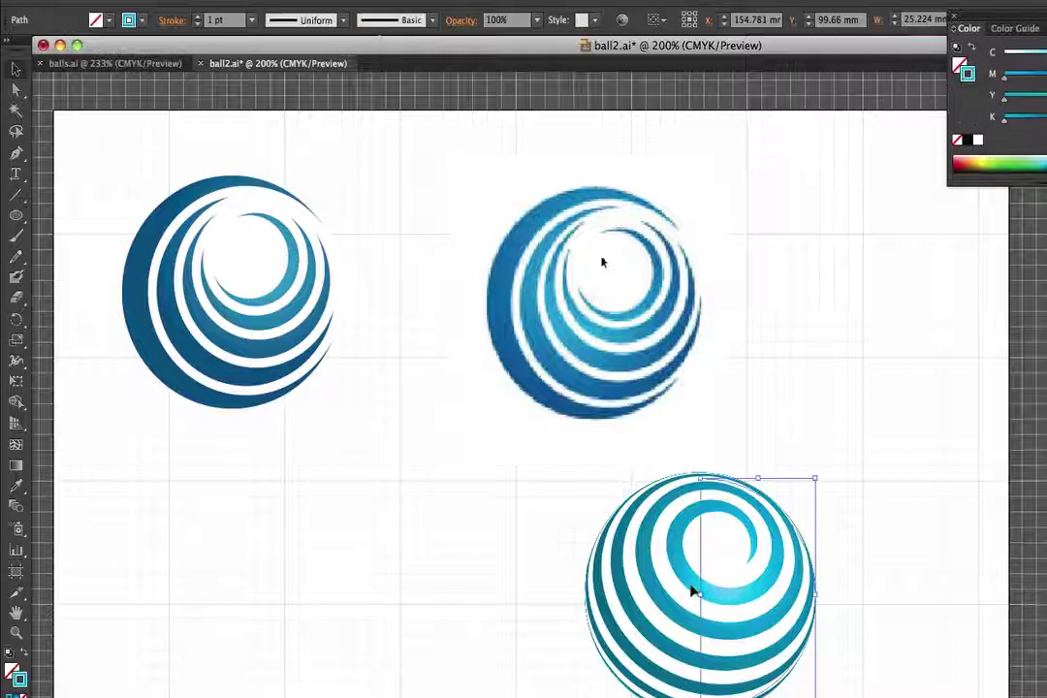
drag(725, 602, 863, 542)
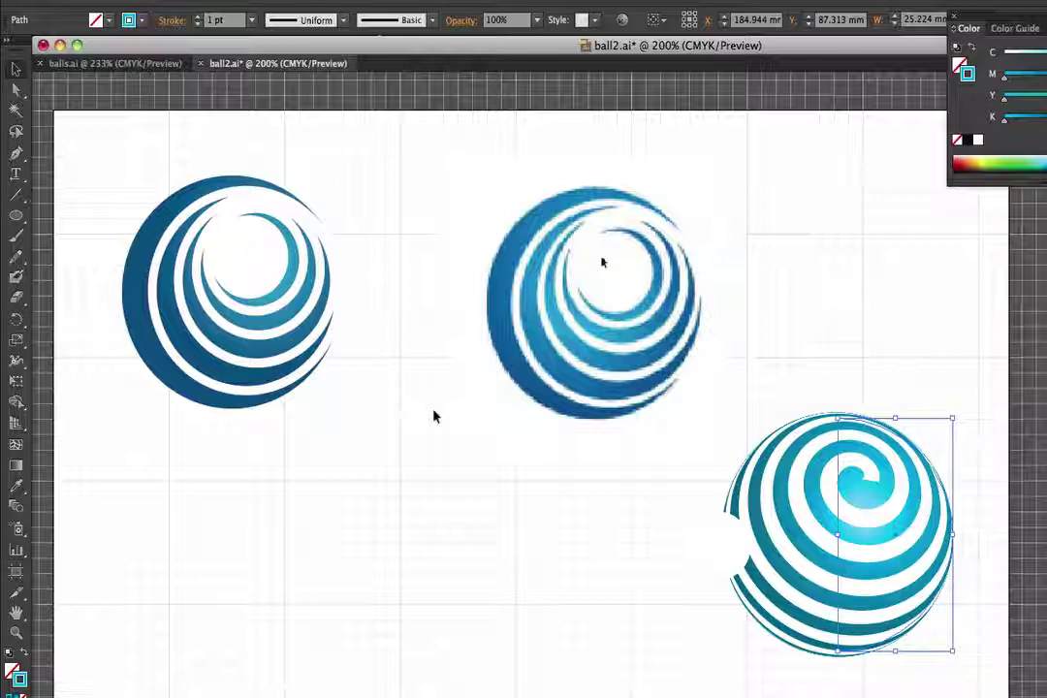
Return from balls.ai to ball2.ai and move the reference logo closer to the recreated blue ball.
key(super+grave)
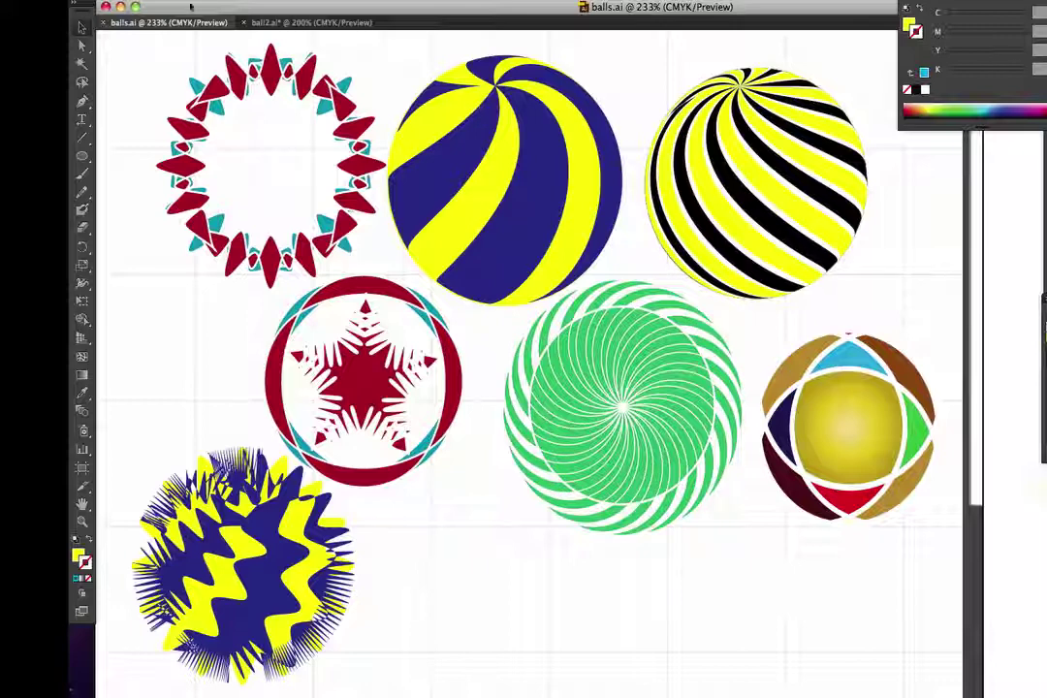
click(254, 22)
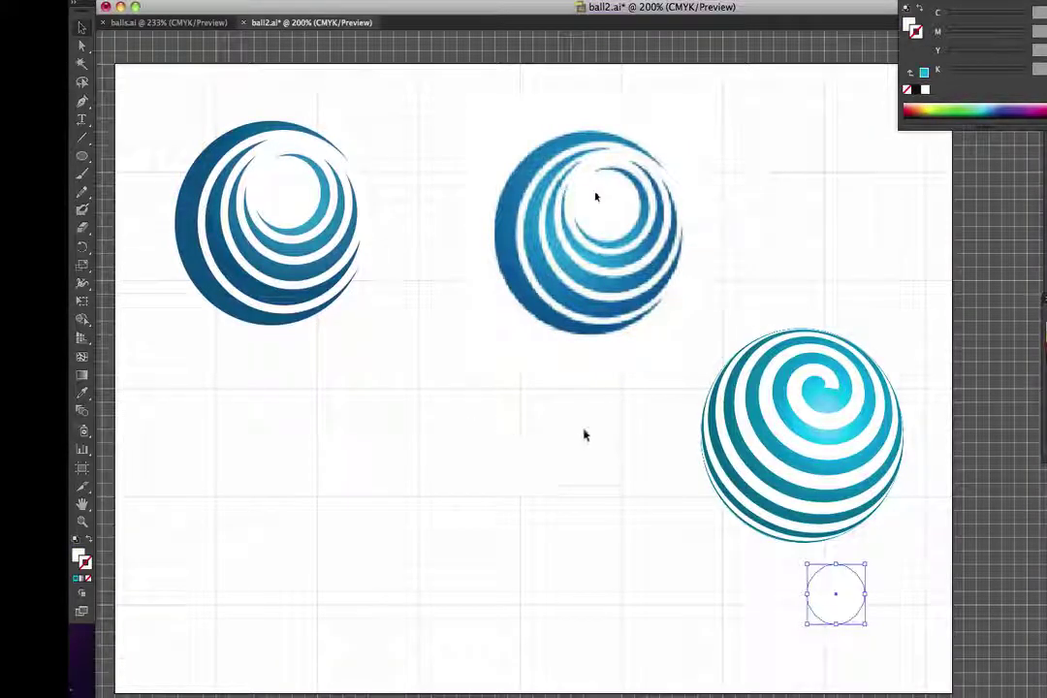
click(611, 288)
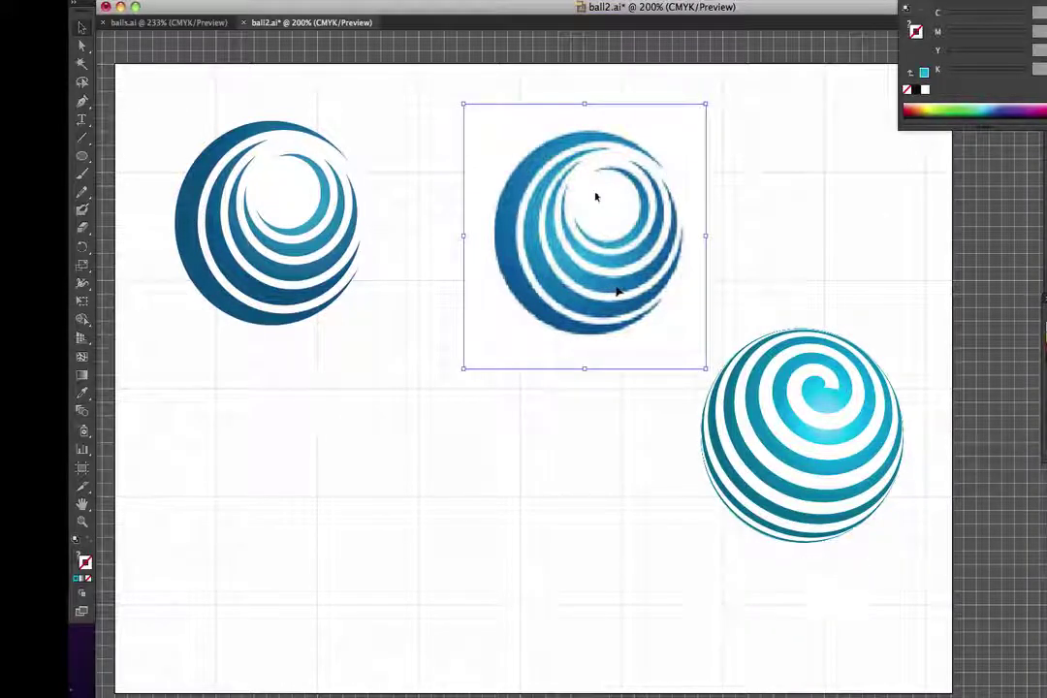
drag(613, 291, 542, 286)
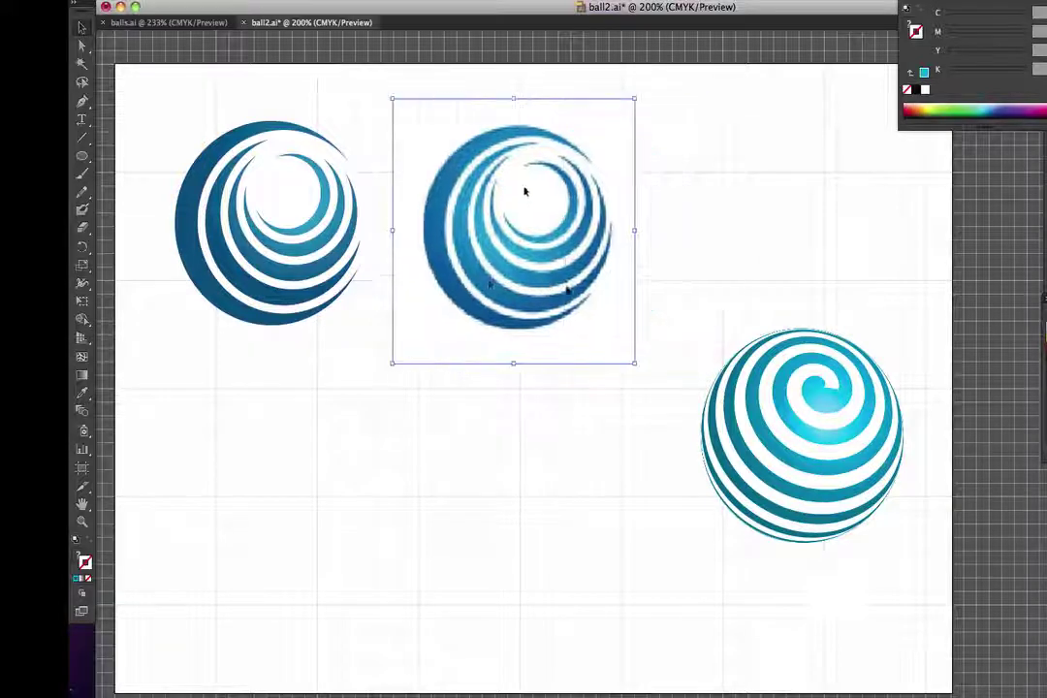
click(746, 240)
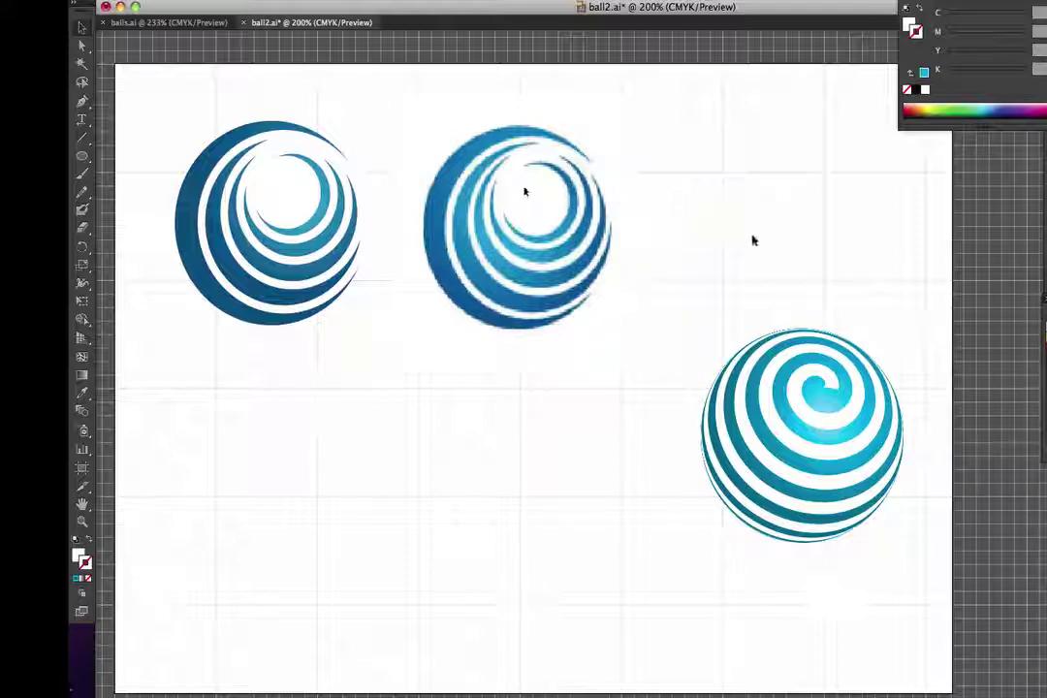
View the ball designs in balls.ai and return to the ball2.ai document.
click(172, 22)
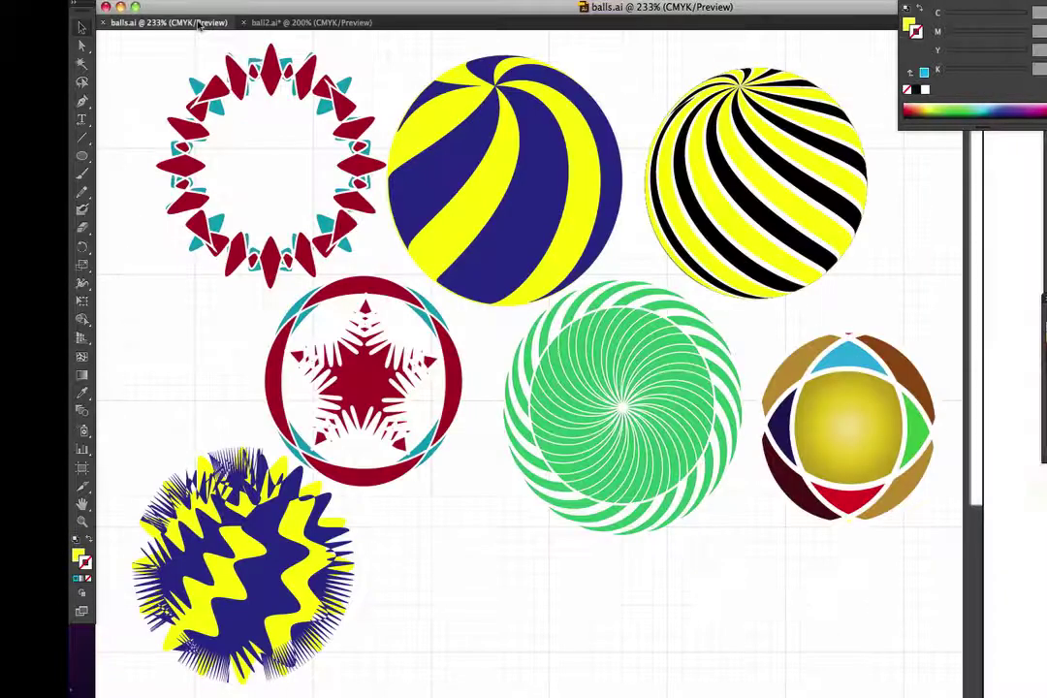
click(304, 23)
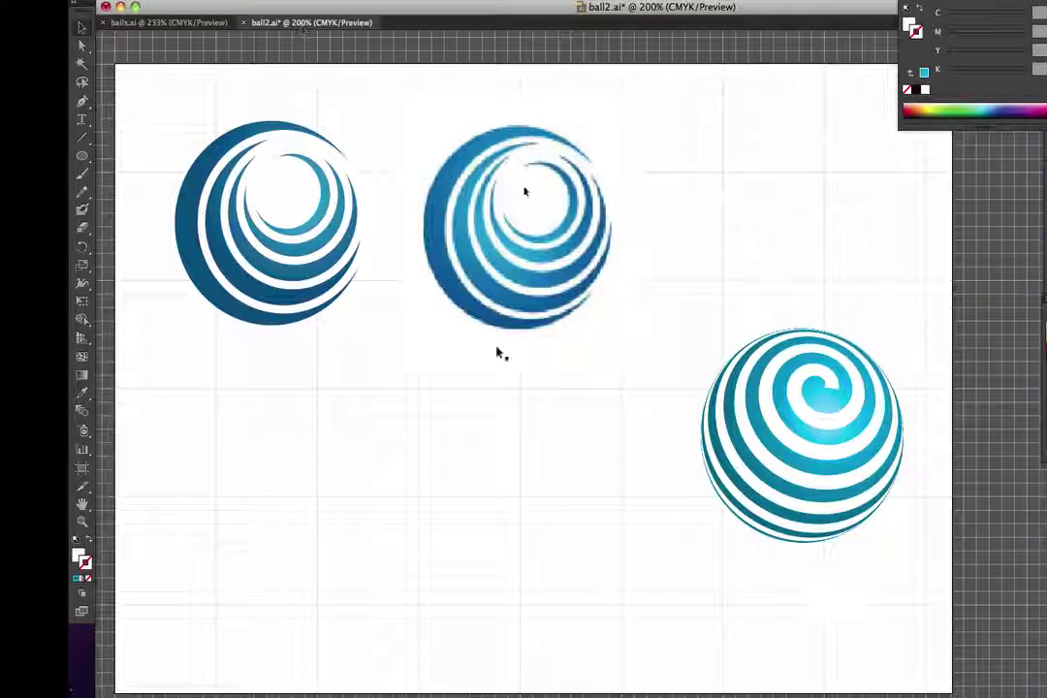